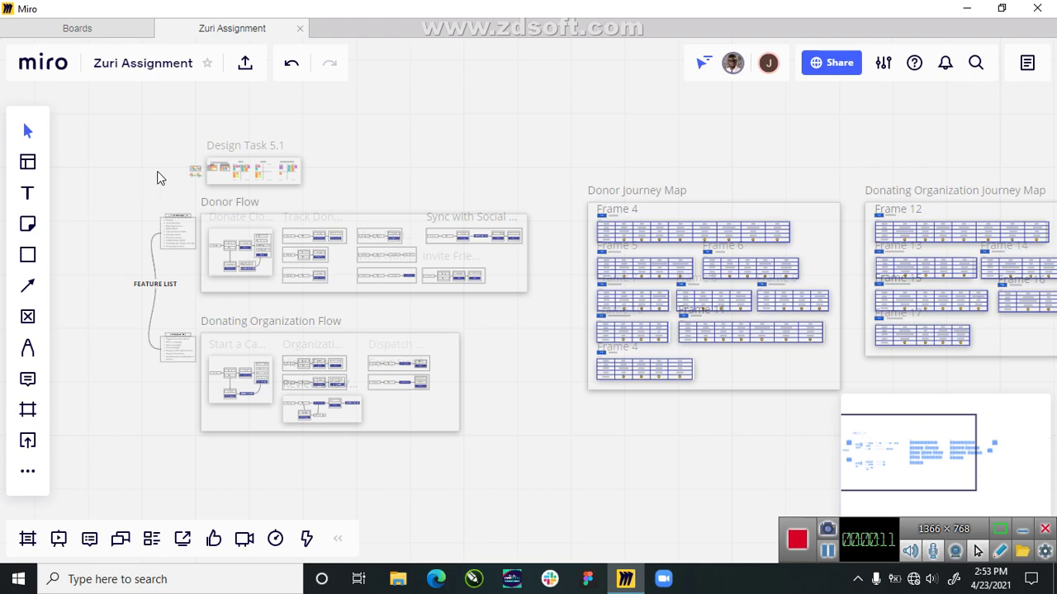
# Step: Examine the Design Task 5.1 frame, from its ideated features and actors to its impact/effort matrices
pyautogui.scroll(8, 171, 162)
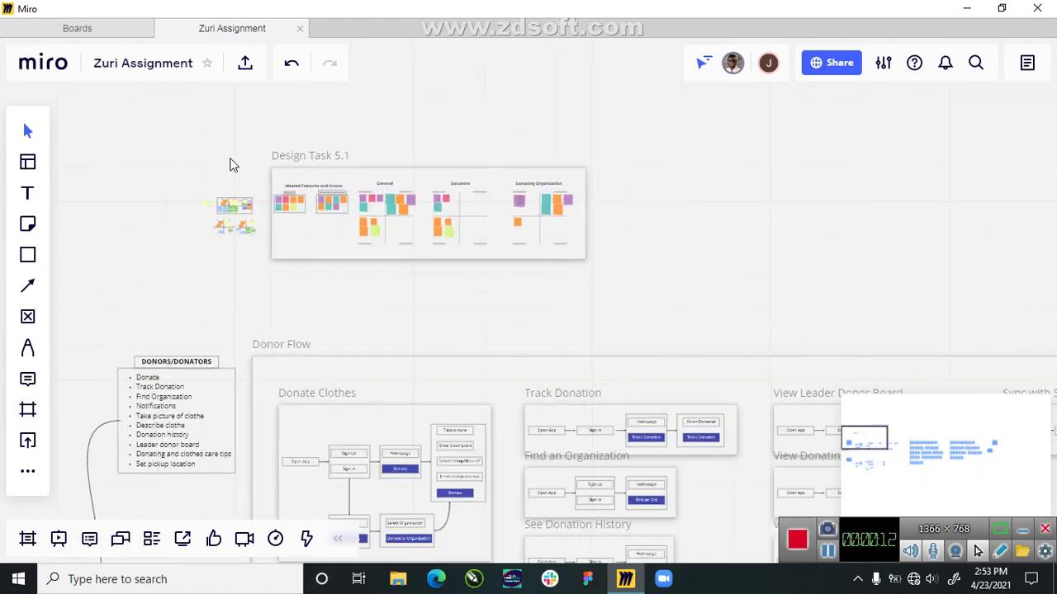
pyautogui.scroll(3, 860, 227)
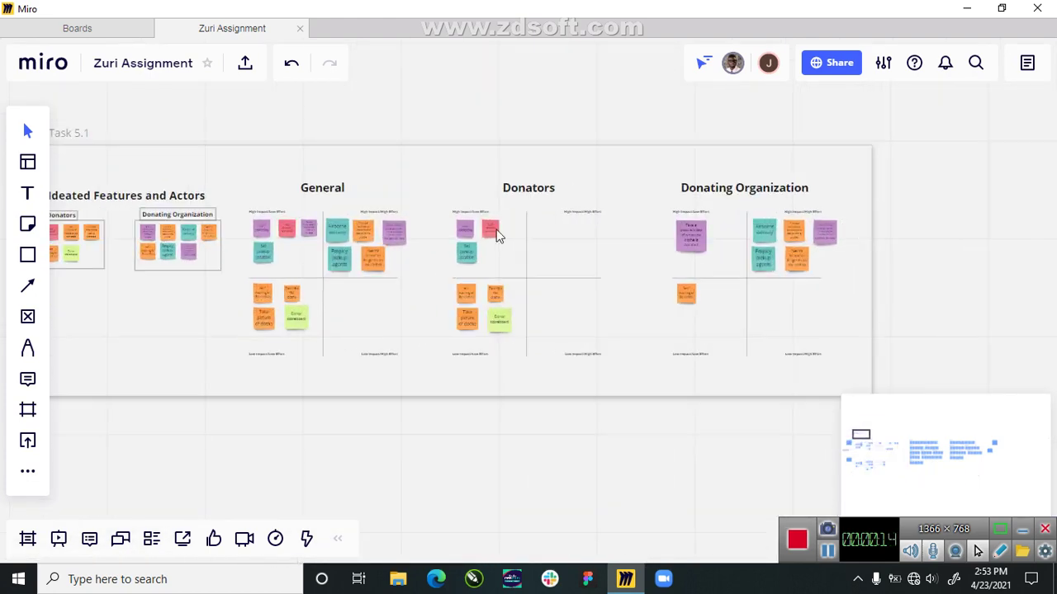
pyautogui.scroll(-2, 396, 188)
pyautogui.scroll(2, 85, 151)
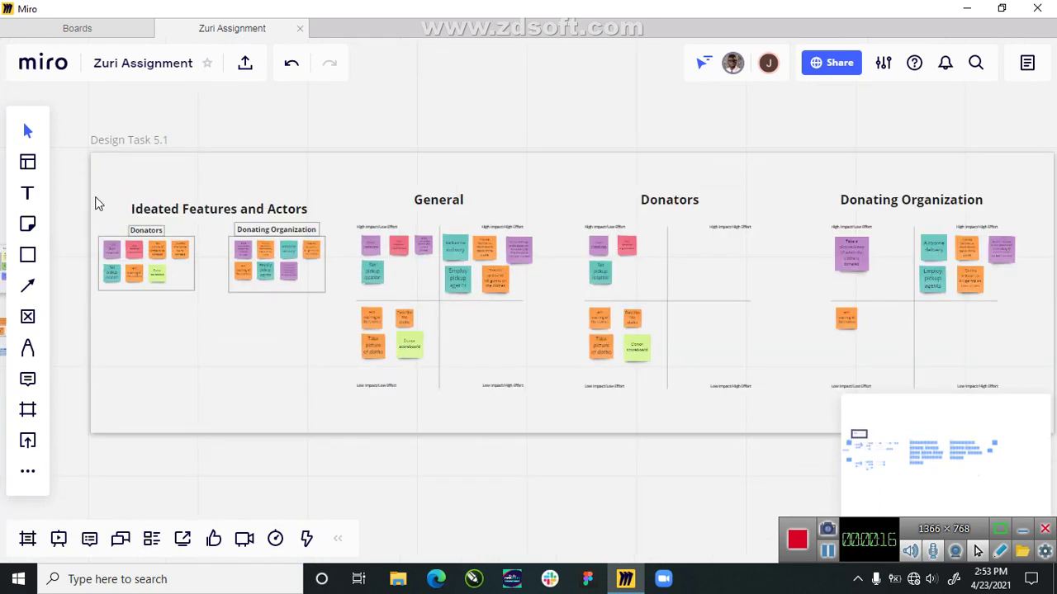
pyautogui.scroll(3, 99, 206)
pyautogui.scroll(1, 110, 240)
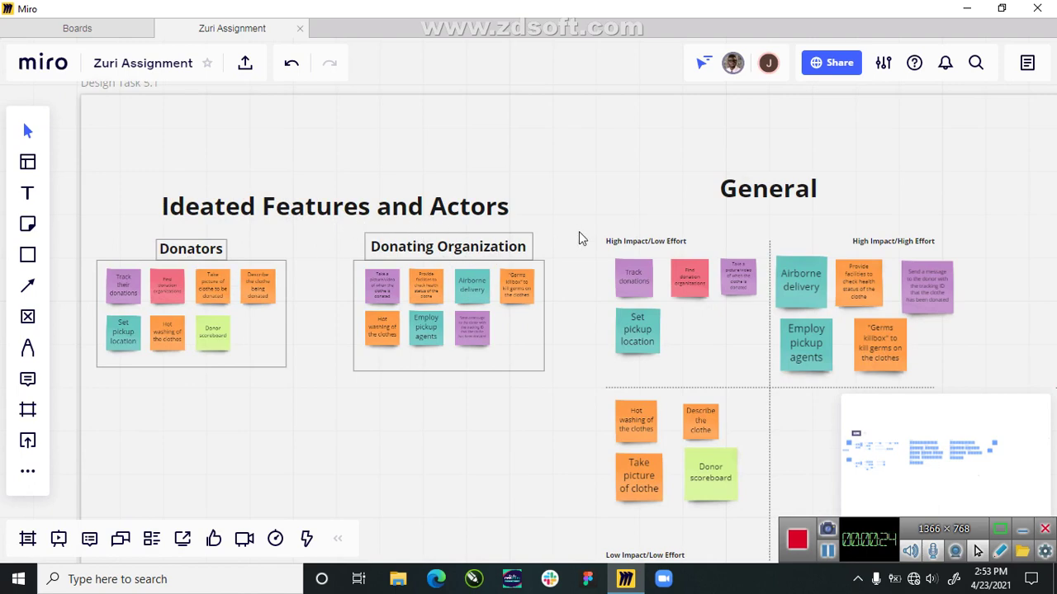
# Step: Review the Pain Points notes in Frame 1, beside the Design Task 5.1 frame
pyautogui.scroll(-3, 578, 231)
pyautogui.scroll(3, 330, 307)
pyautogui.scroll(8, 329, 306)
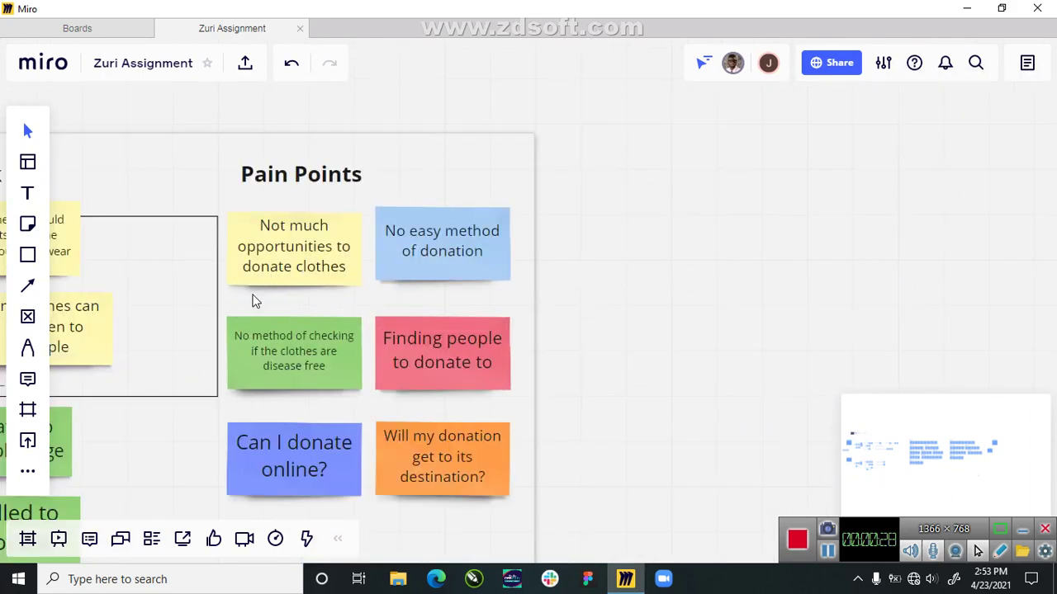
pyautogui.scroll(-4, 255, 301)
pyautogui.scroll(-2, 298, 295)
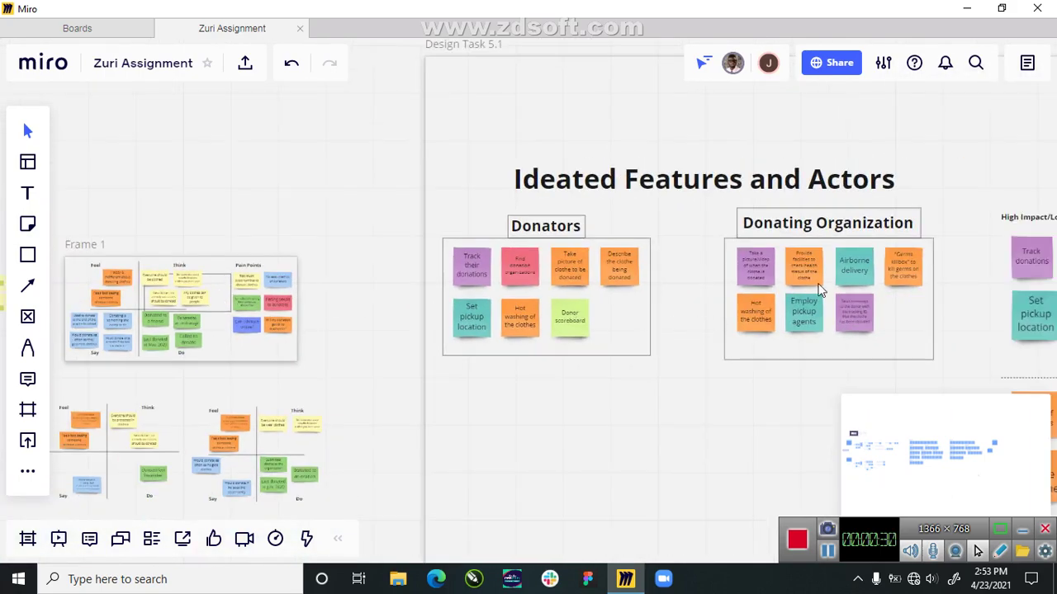
# Step: Read the Donators and Donating Organization sticky notes under Ideated Features and Actors
pyautogui.scroll(2, 855, 265)
pyautogui.scroll(2, 854, 265)
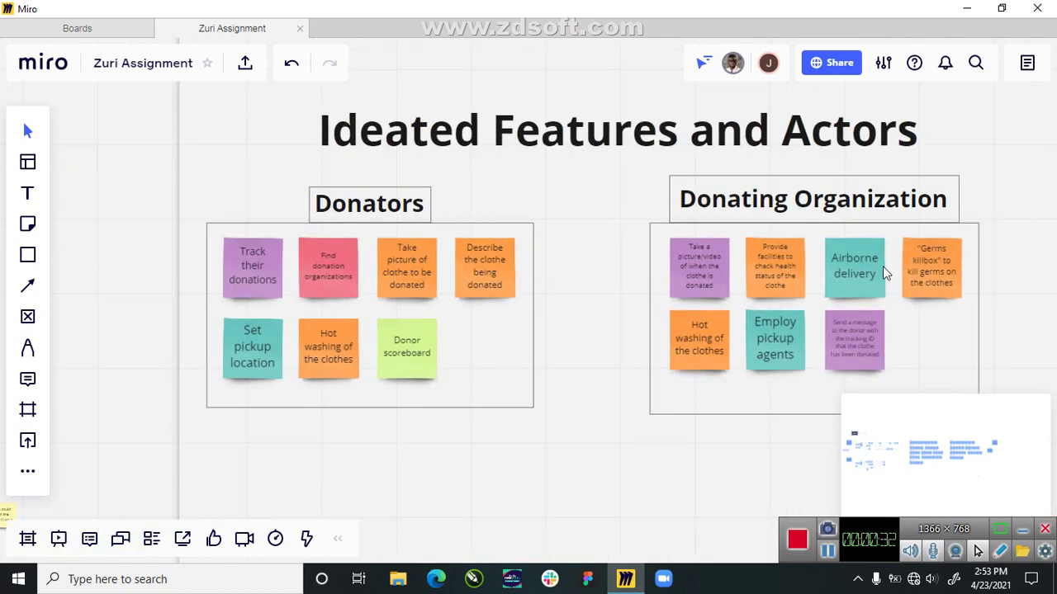
pyautogui.scroll(1, 882, 266)
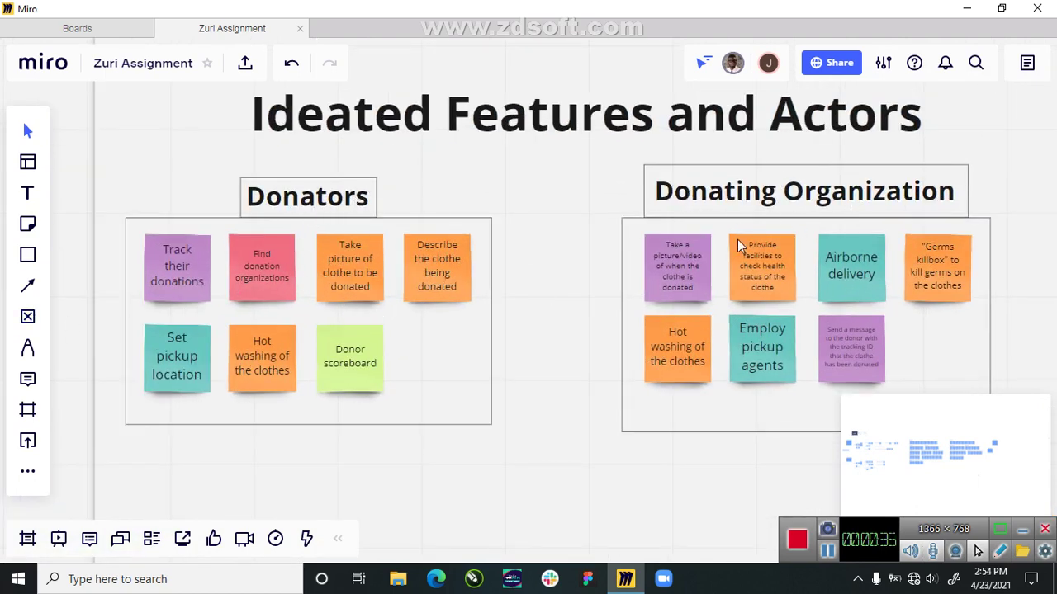
pyautogui.scroll(-3, 271, 281)
pyautogui.scroll(-1, 272, 274)
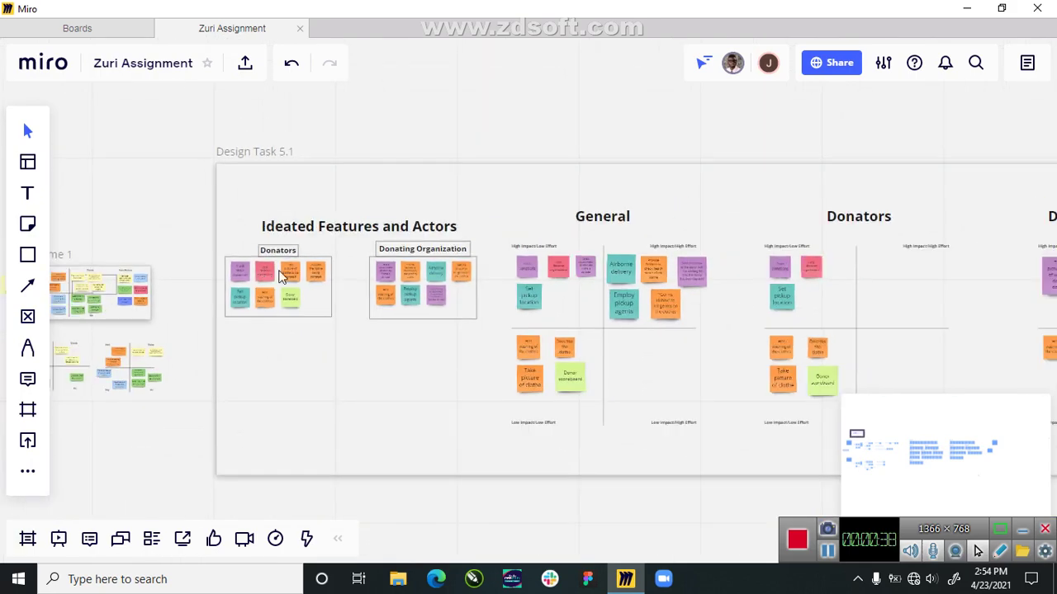
# Step: Examine how the ideated features are placed in the General impact/effort matrix
pyautogui.scroll(4, 635, 283)
pyautogui.scroll(-2, 443, 237)
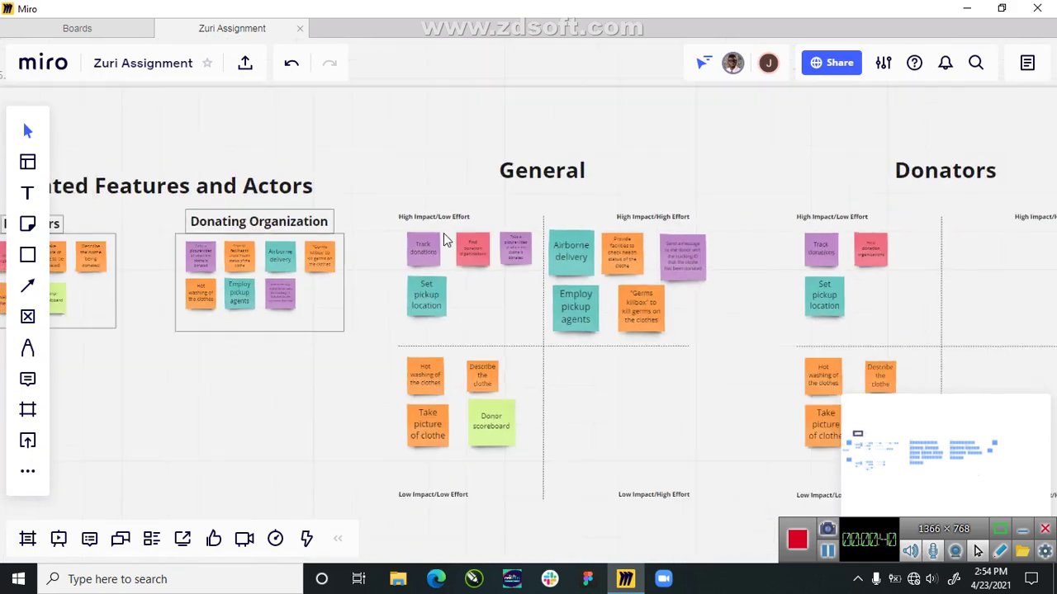
pyautogui.scroll(1, 451, 233)
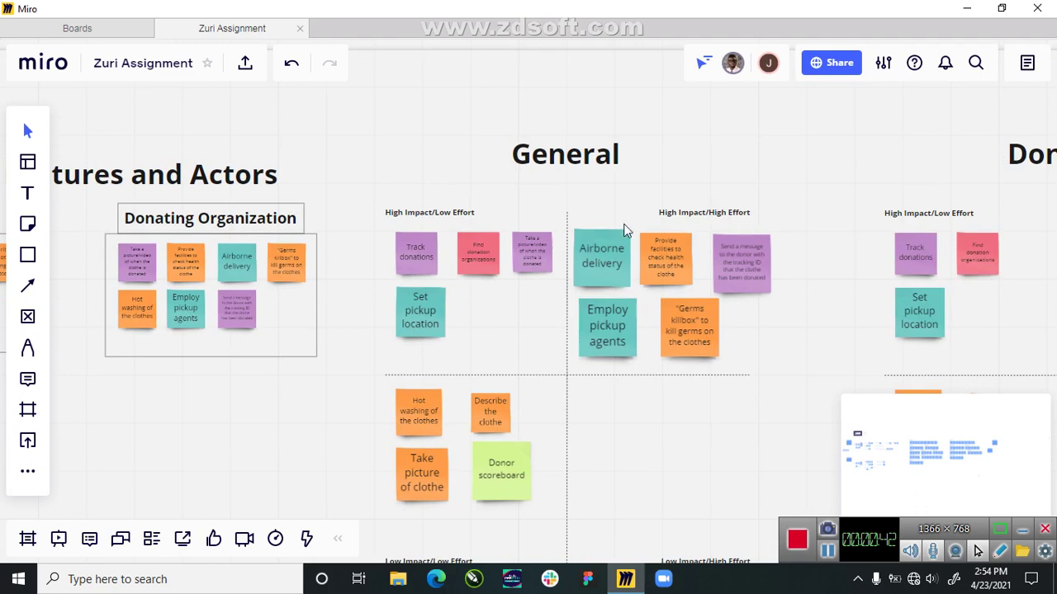
pyautogui.scroll(1, 450, 312)
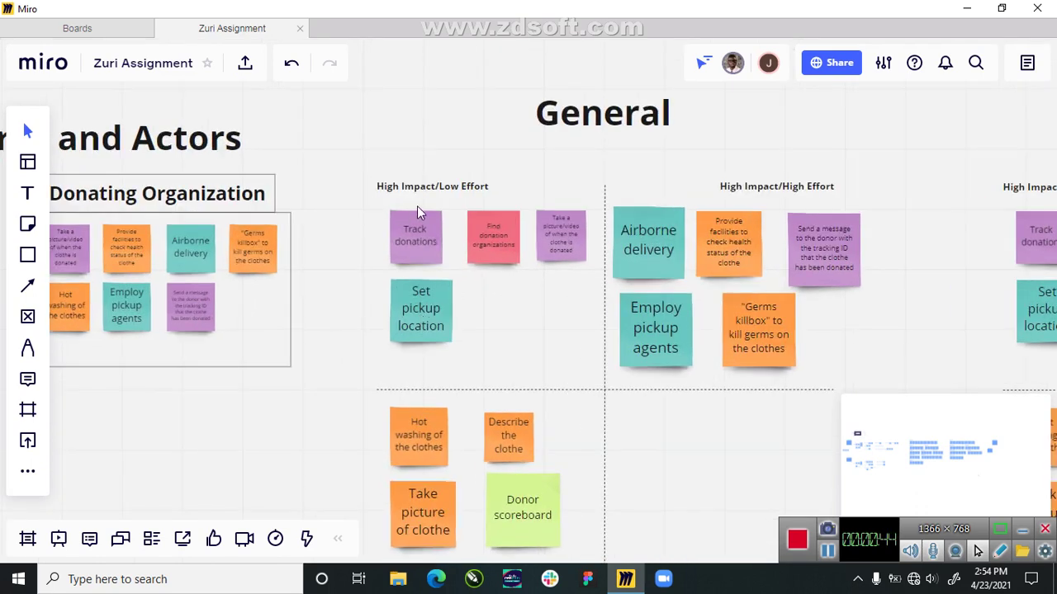
pyautogui.scroll(-2, 462, 268)
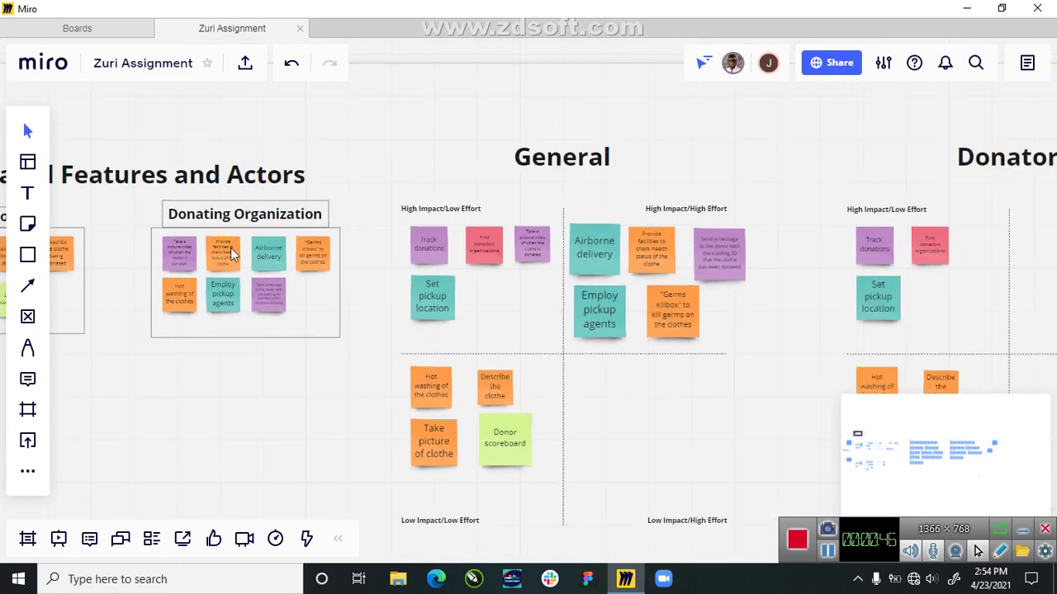
pyautogui.scroll(-5, 404, 277)
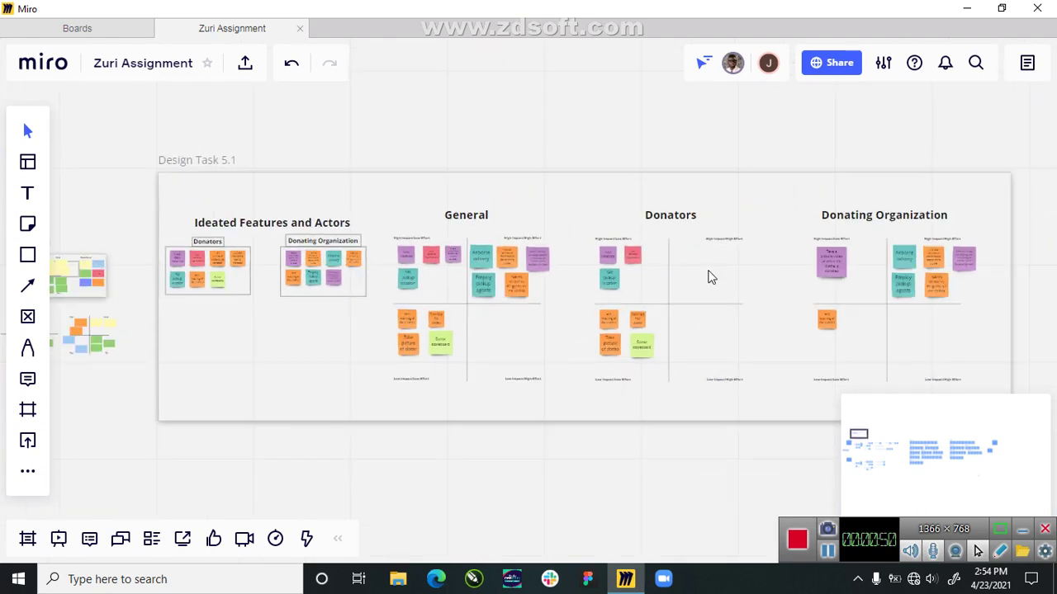
# Step: Compare the impact/effort matrices for Donators and Donating Organization in Design Task 5.1
pyautogui.scroll(3, 715, 283)
pyautogui.scroll(1, 803, 291)
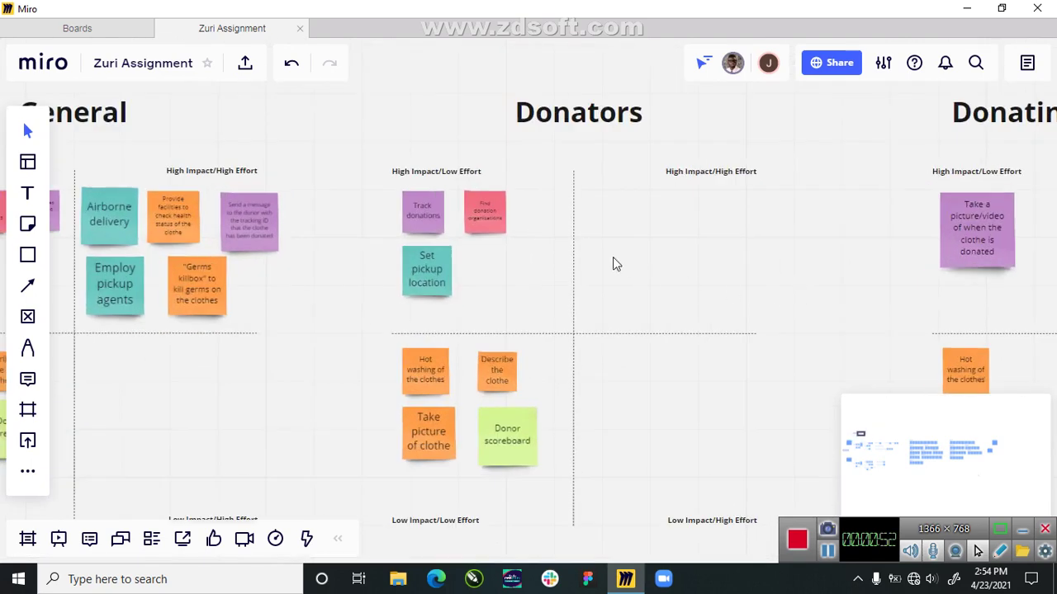
pyautogui.scroll(-3, 374, 291)
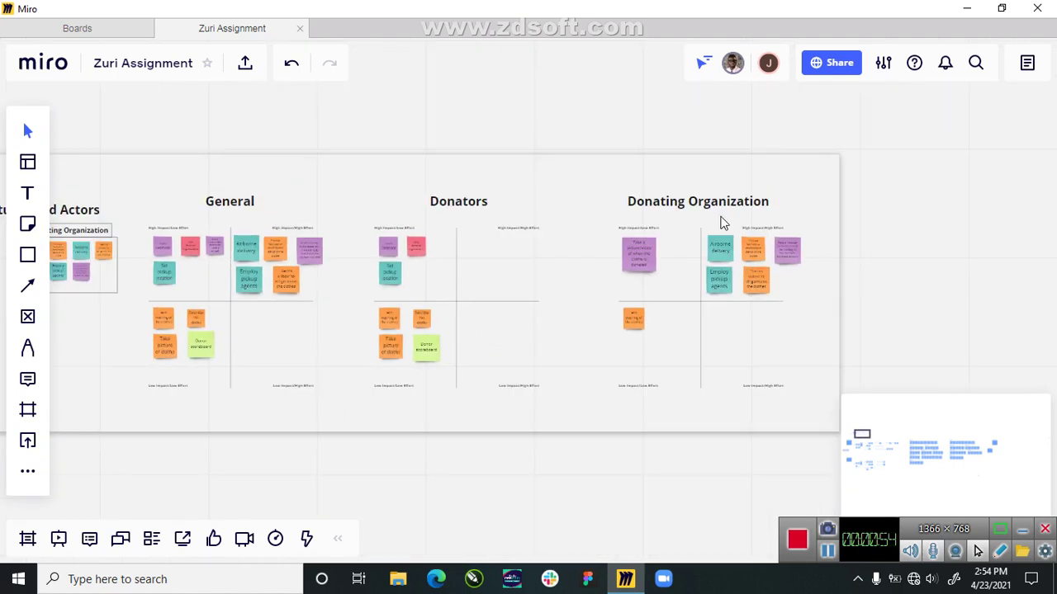
pyautogui.scroll(5, 720, 223)
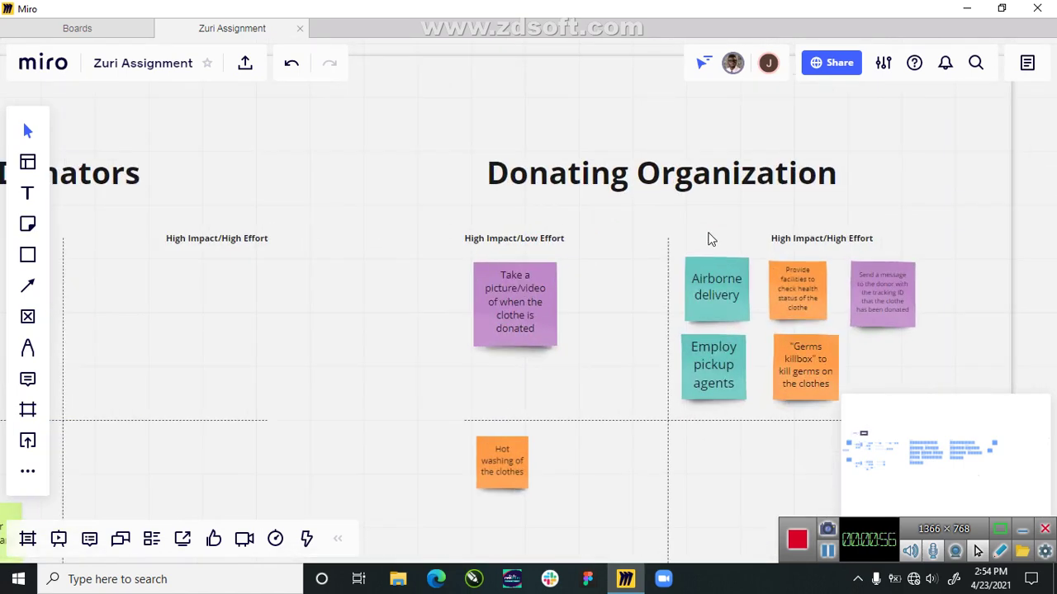
pyautogui.scroll(-10, 735, 271)
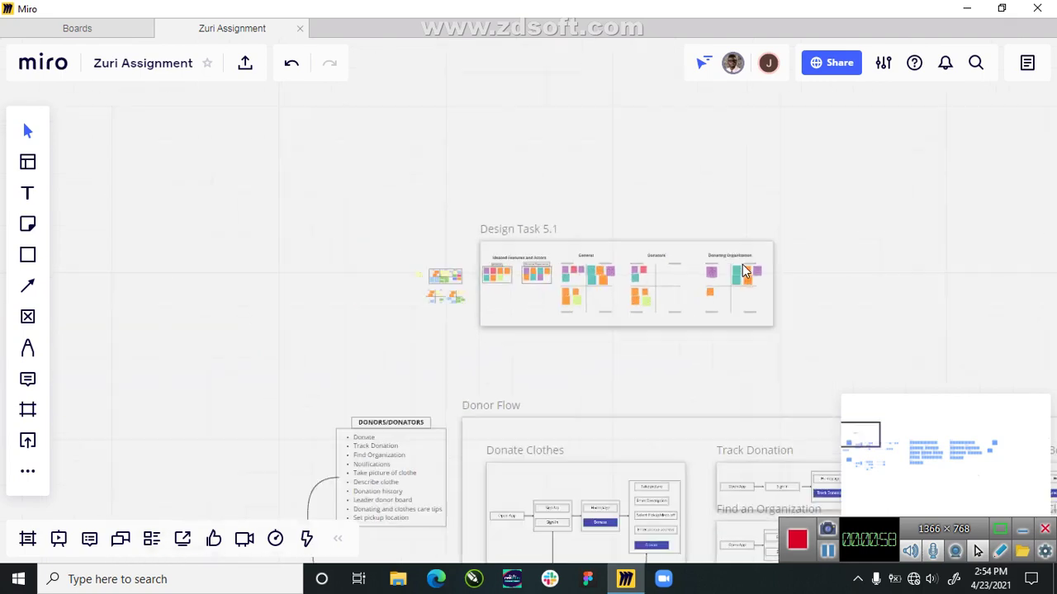
# Step: Survey the Feature List diagram and its Donors/Donators and Donating Org branches
pyautogui.scroll(-5, 578, 297)
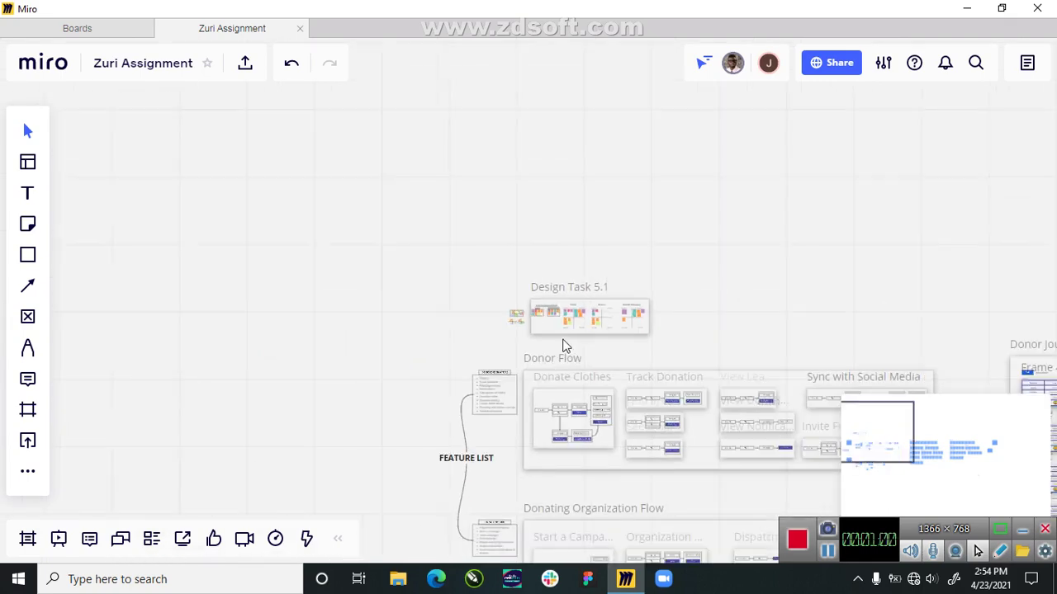
pyautogui.scroll(3, 542, 365)
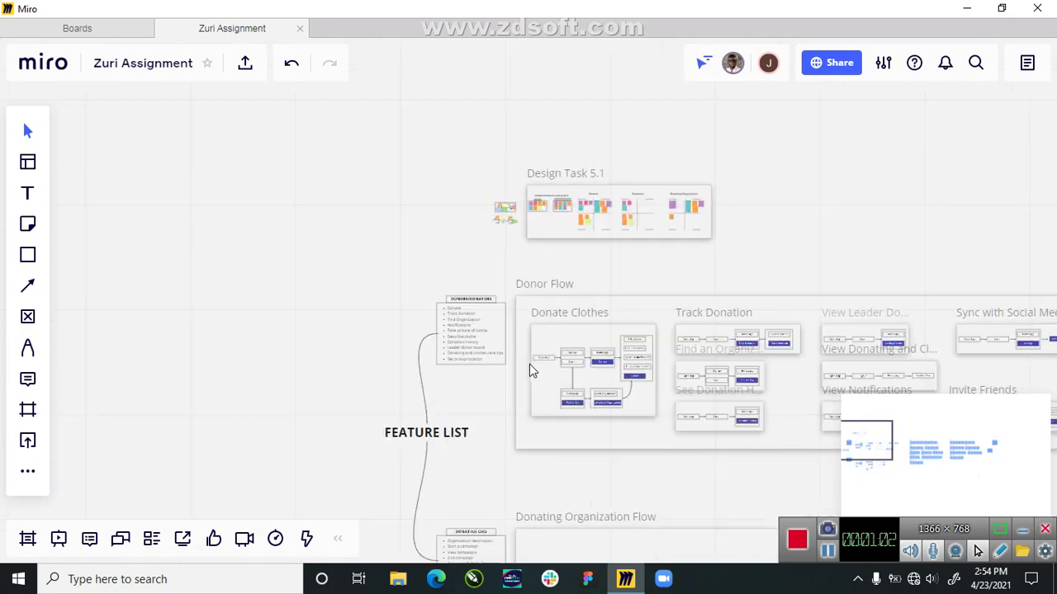
pyautogui.scroll(4, 490, 359)
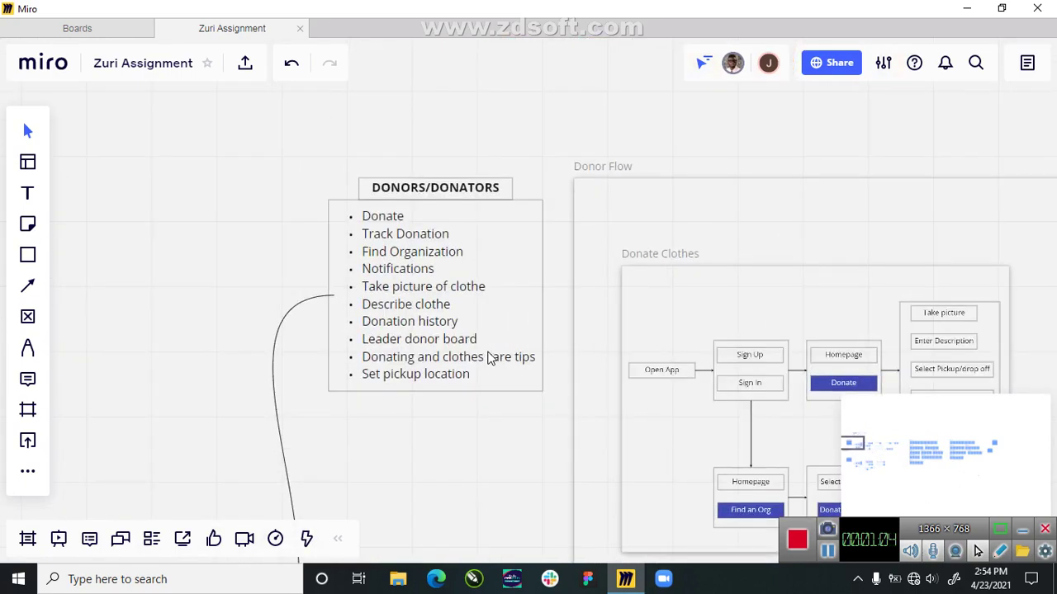
pyautogui.scroll(-2, 457, 381)
pyautogui.scroll(-2, 408, 457)
pyautogui.scroll(3, 402, 459)
pyautogui.scroll(-5, 398, 458)
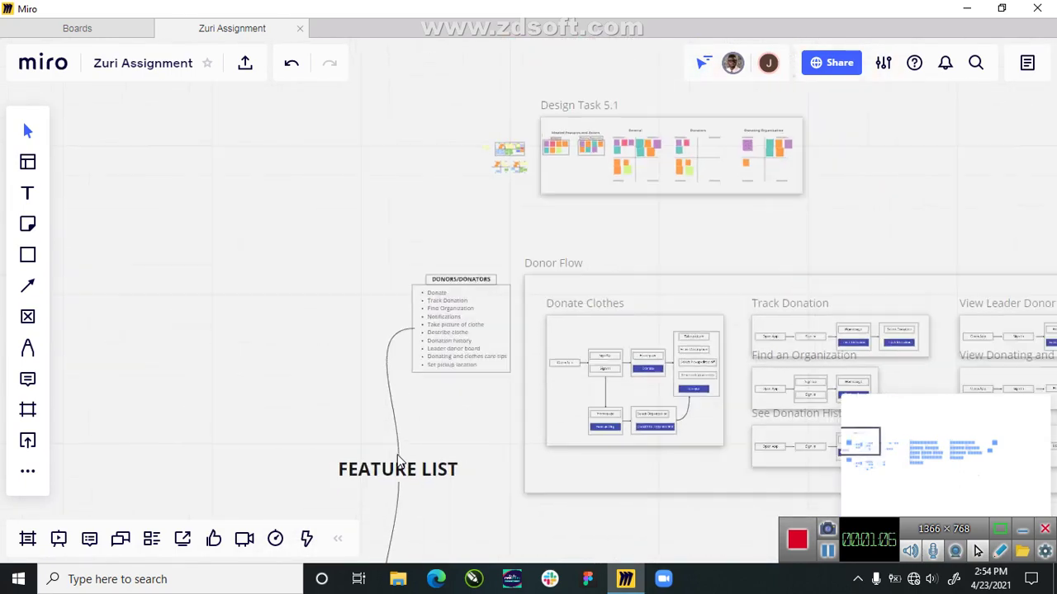
pyautogui.scroll(8, 397, 458)
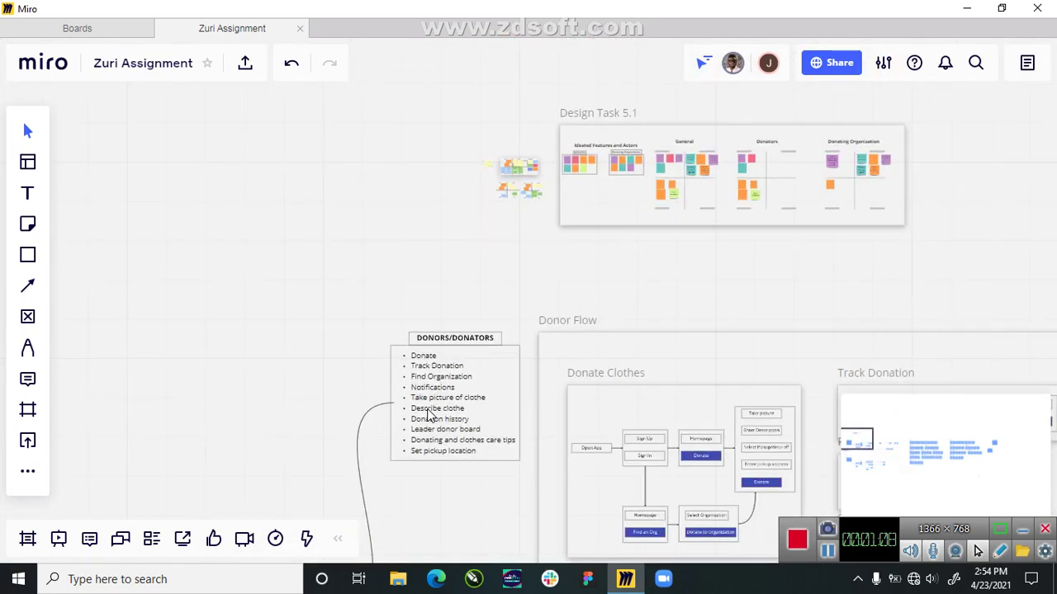
pyautogui.scroll(-8, 446, 272)
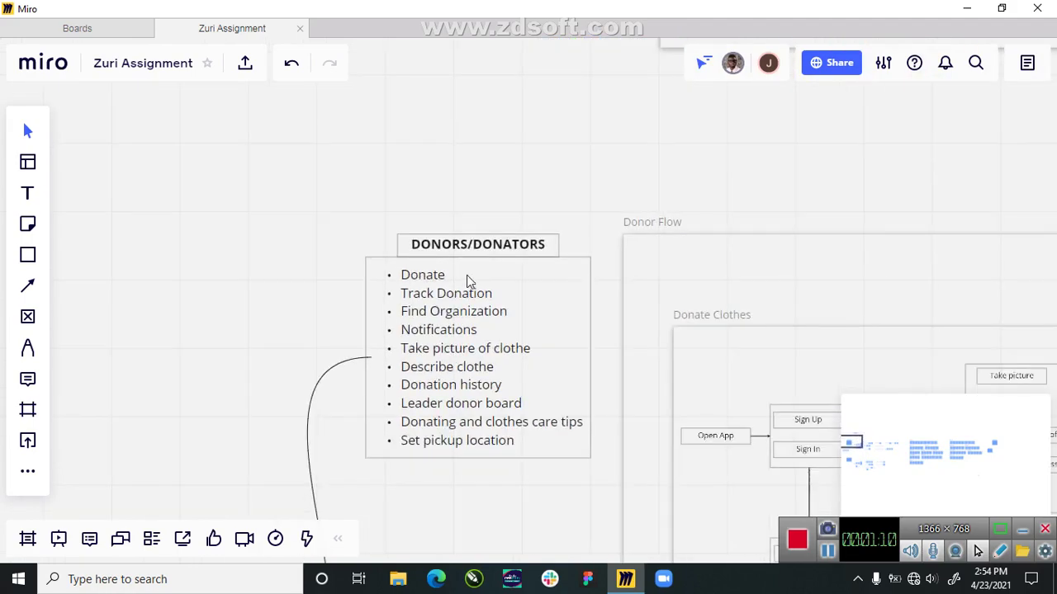
pyautogui.scroll(6, 466, 480)
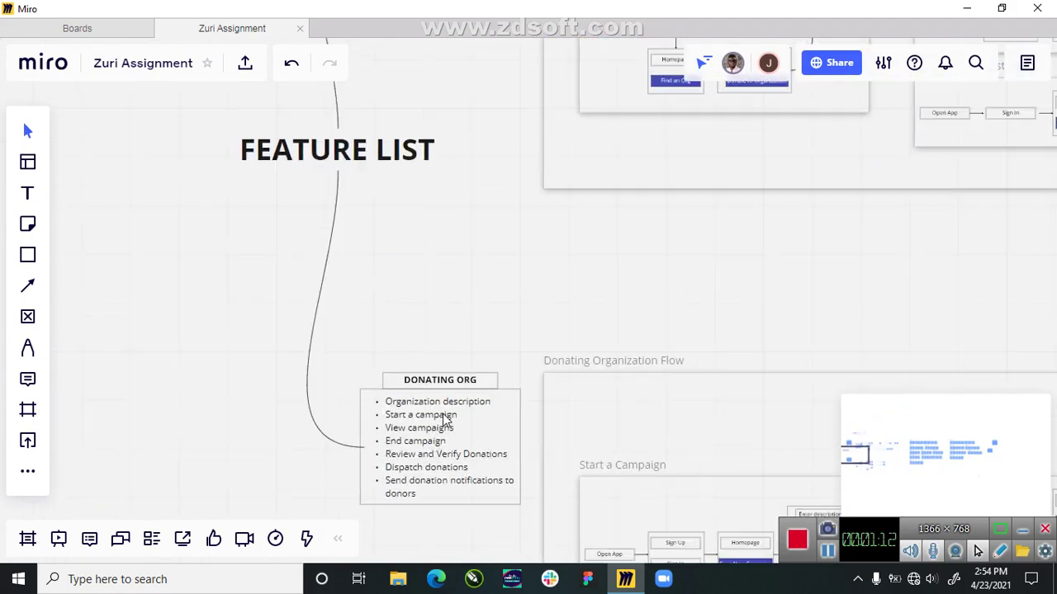
pyautogui.scroll(-5, 434, 415)
pyautogui.scroll(-2, 405, 372)
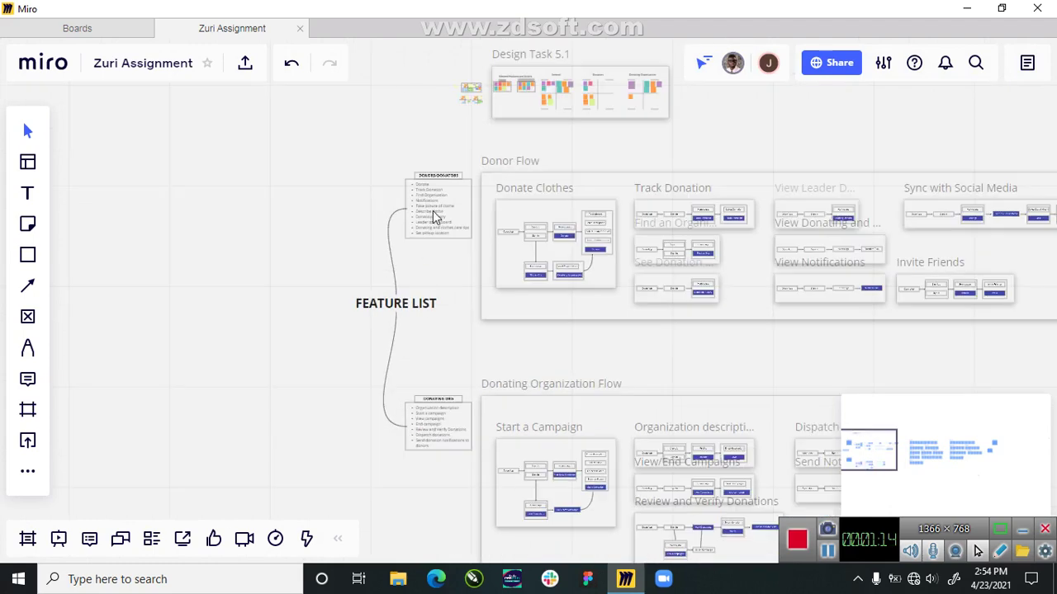
# Step: Read the individual features listed for Donors/Donators and for Donating Org
pyautogui.scroll(6, 432, 211)
pyautogui.scroll(3, 427, 116)
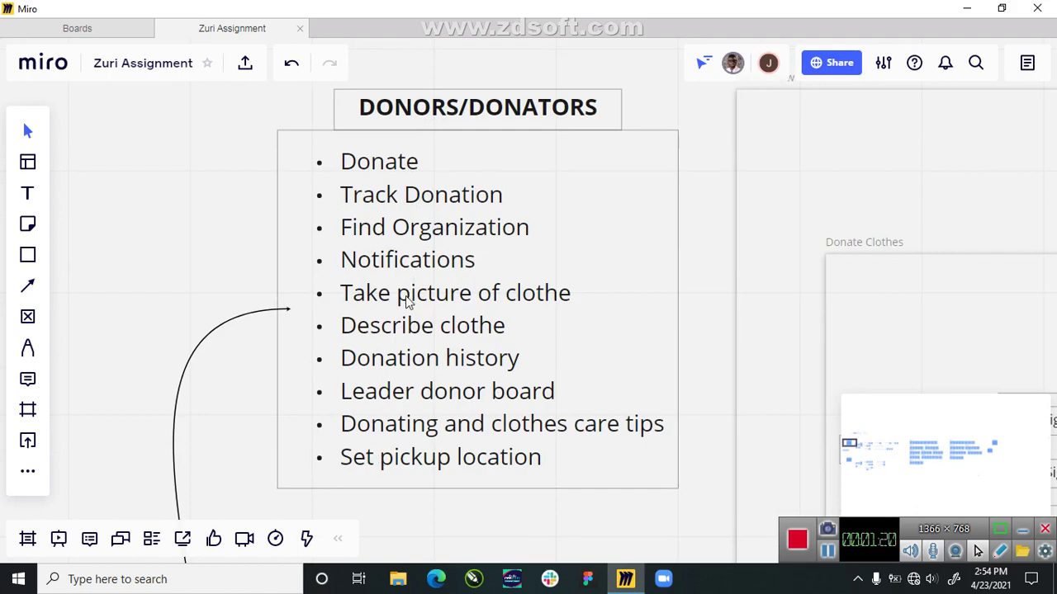
pyautogui.scroll(-6, 446, 299)
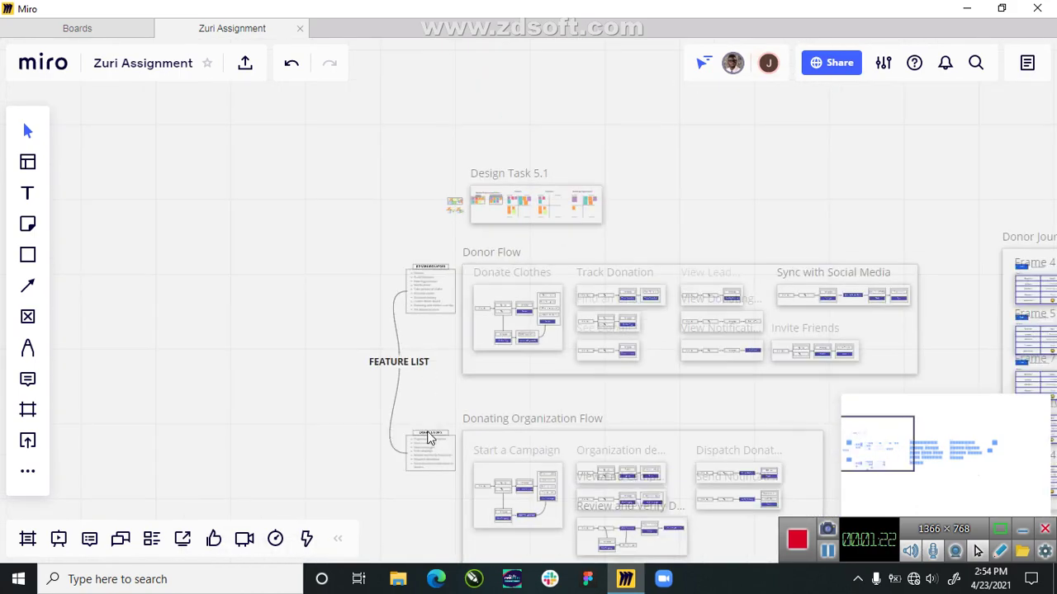
pyautogui.scroll(2, 437, 472)
pyautogui.scroll(5, 437, 472)
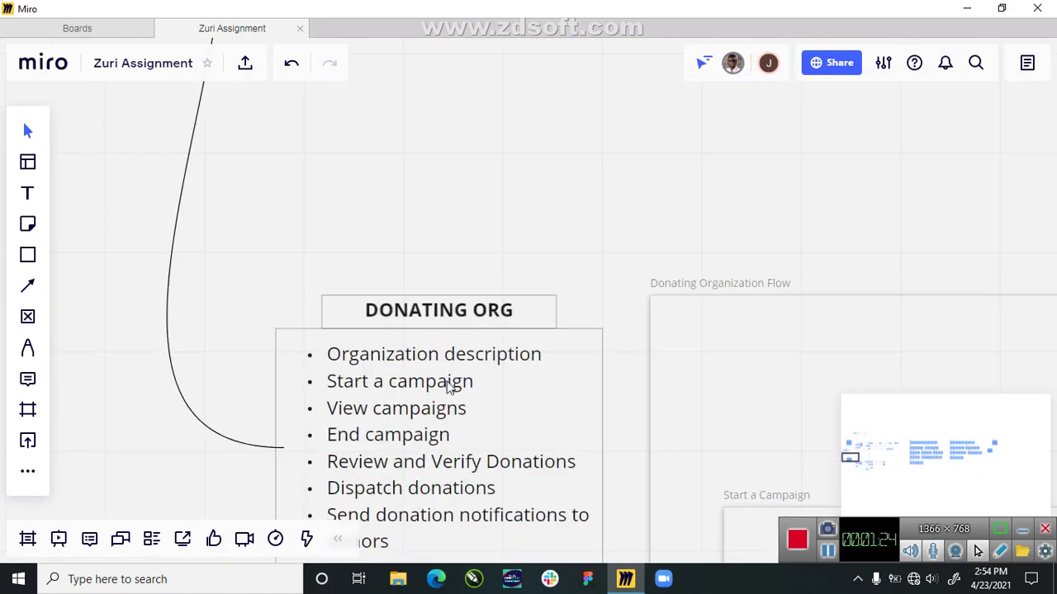
pyautogui.scroll(1, 400, 495)
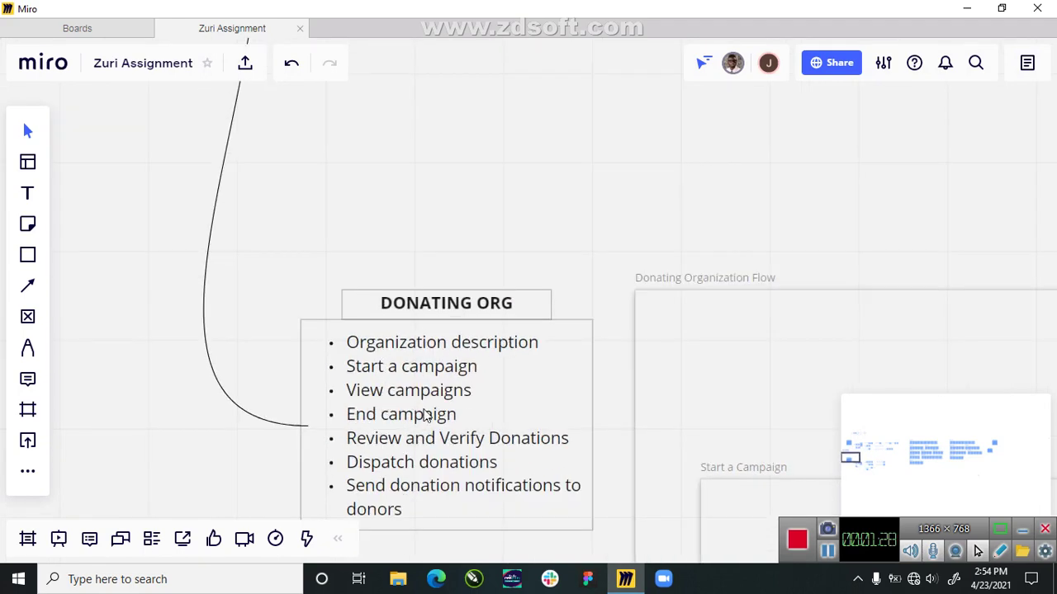
pyautogui.scroll(-2, 326, 387)
pyautogui.scroll(-5, 326, 387)
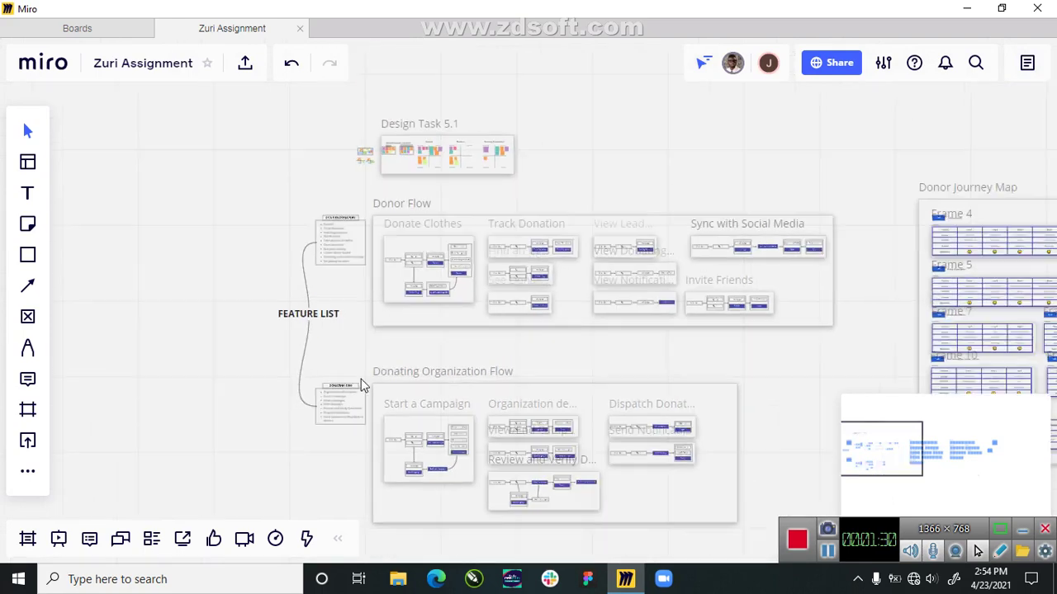
# Step: Trace the Donate Clothes flow in the Donor Flow frame, including its Donate and Find an Org paths
pyautogui.scroll(3, 460, 196)
pyautogui.scroll(2, 460, 195)
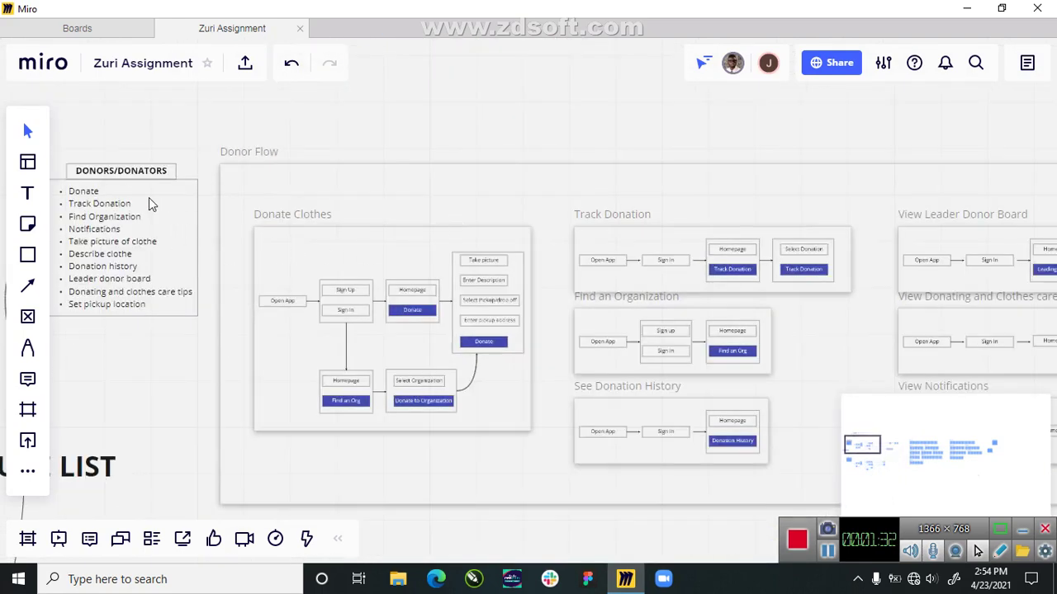
pyautogui.scroll(2, 417, 262)
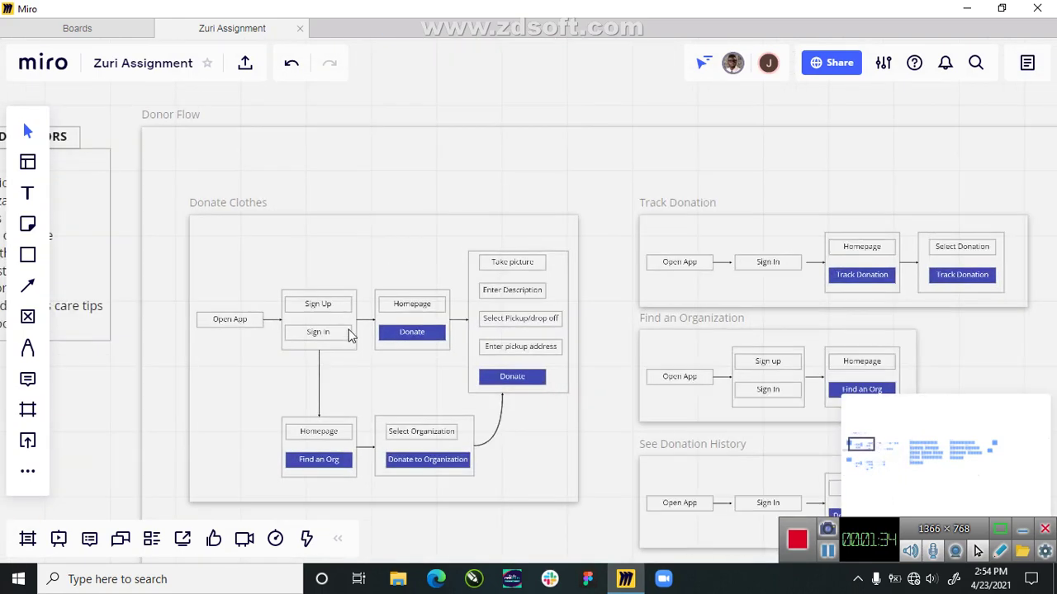
pyautogui.scroll(2, 367, 350)
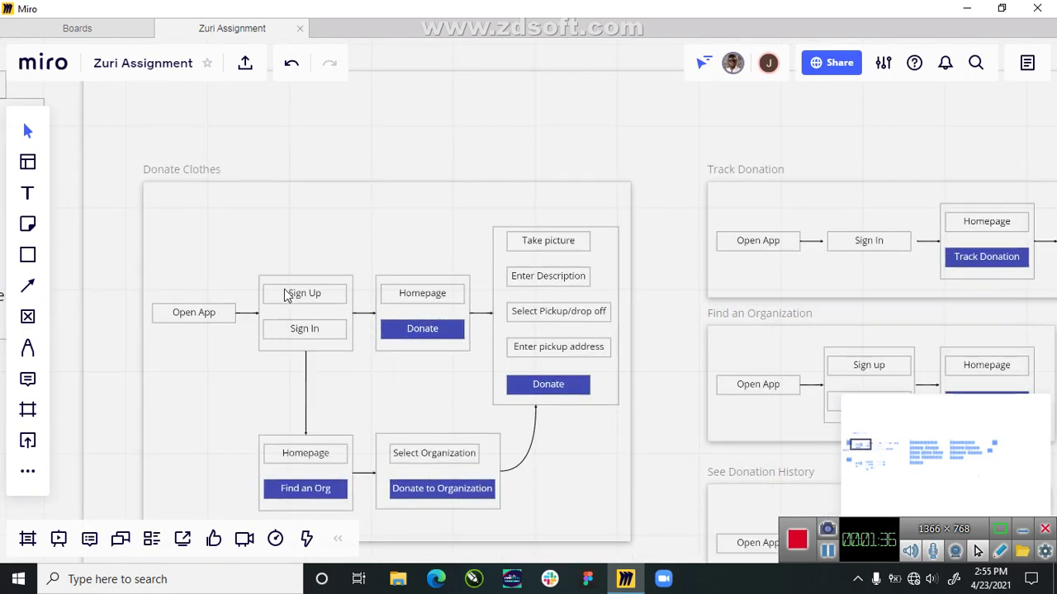
pyautogui.scroll(-3, 285, 309)
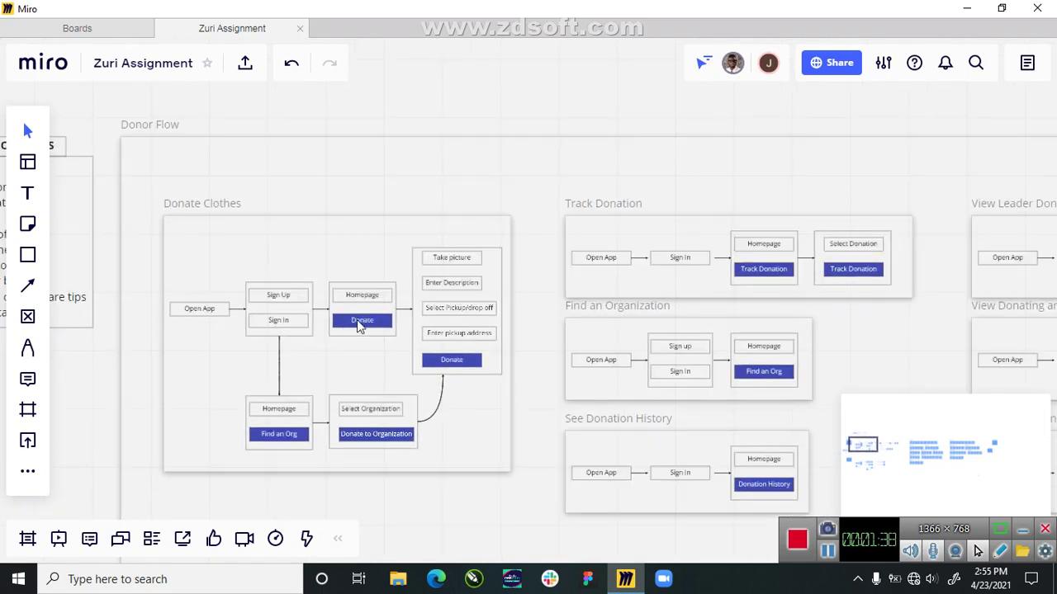
pyautogui.scroll(3, 357, 320)
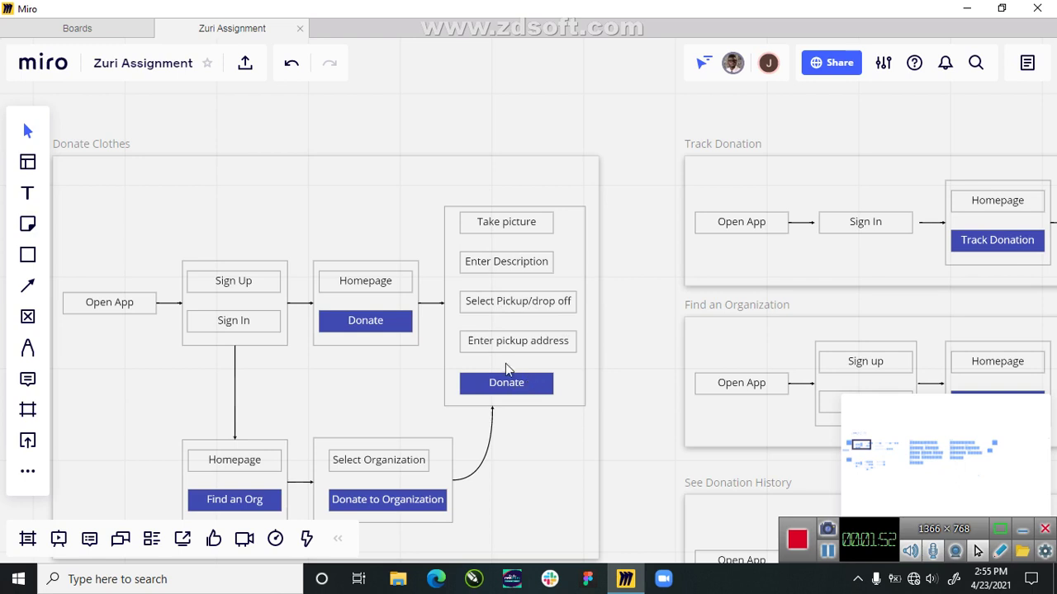
pyautogui.scroll(-2, 232, 446)
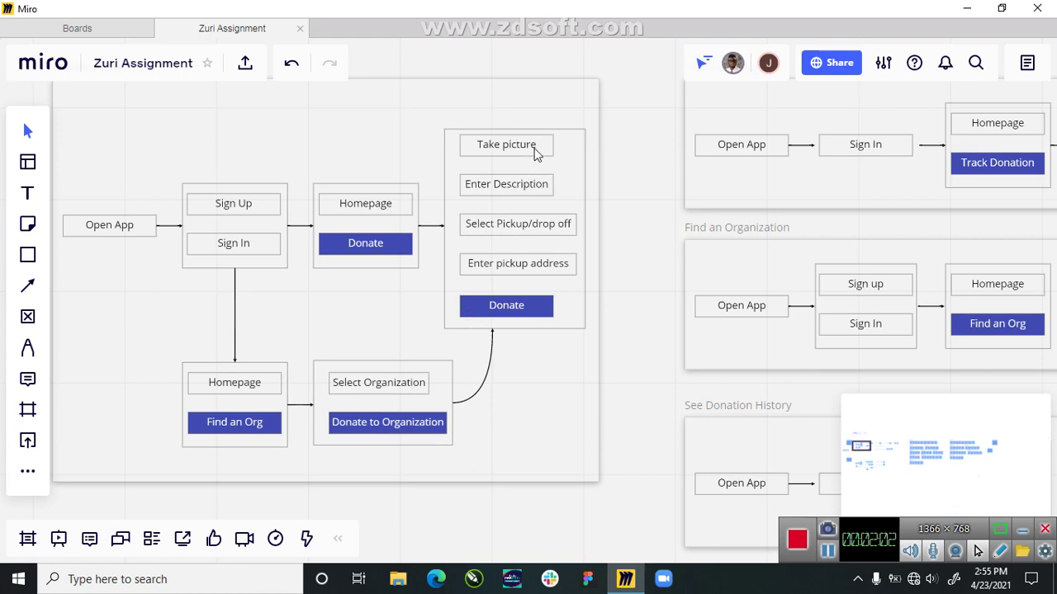
pyautogui.scroll(-6, 541, 259)
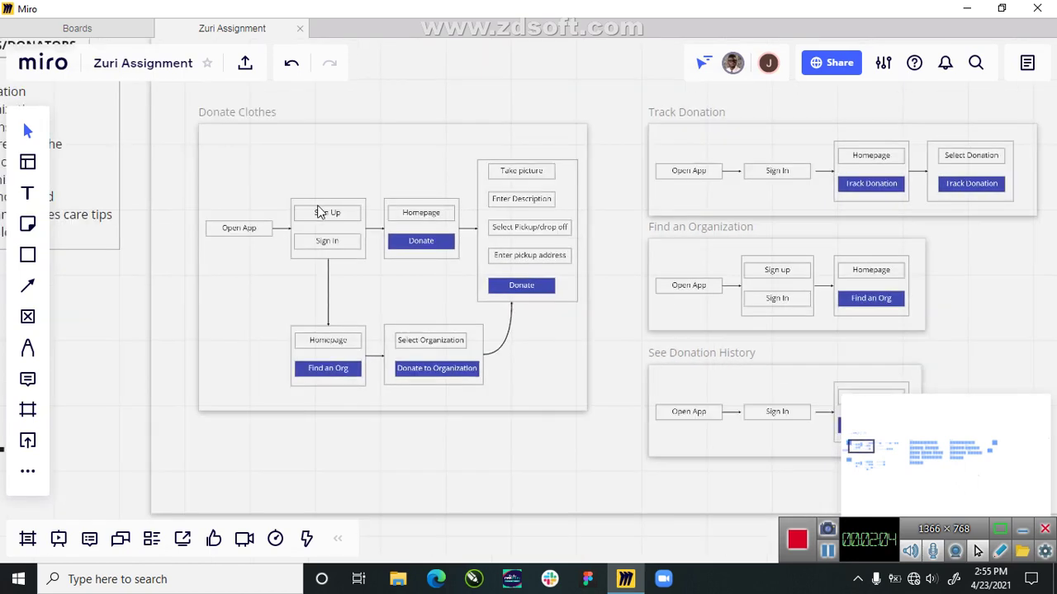
pyautogui.scroll(-2, 285, 148)
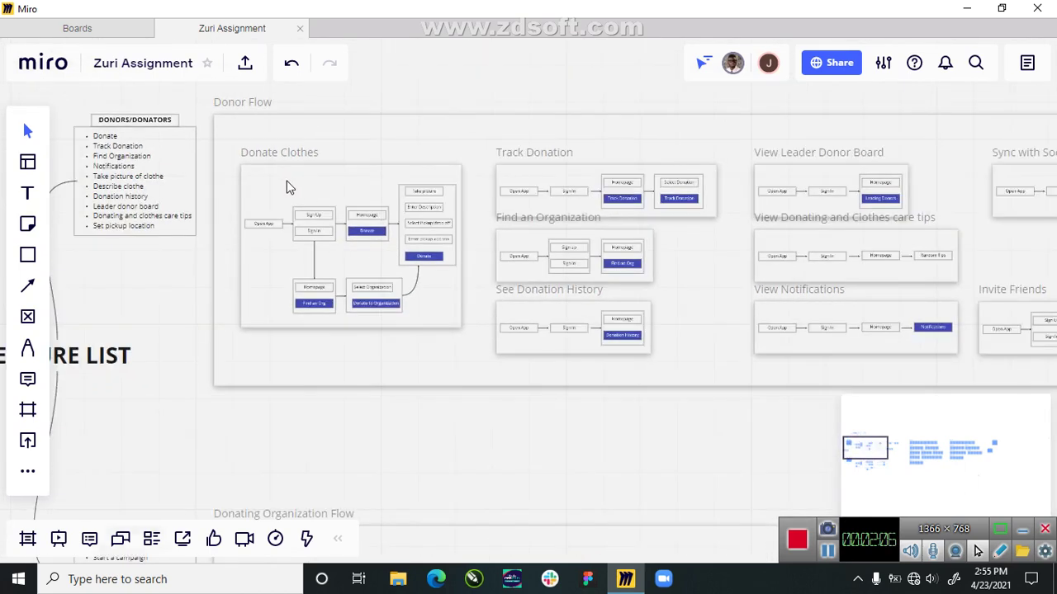
# Step: Review the other Donor Flow diagrams, from Track Donation and Find an Organization to View Leader Donor Board and View Notifications
pyautogui.scroll(-1, 302, 187)
pyautogui.scroll(3, 295, 153)
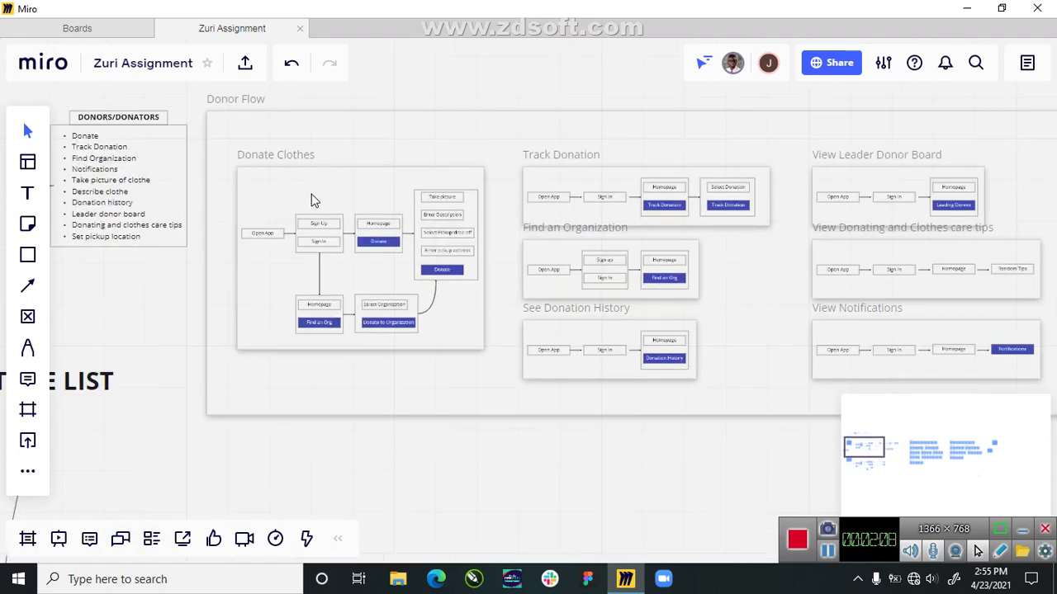
pyautogui.scroll(-2, 259, 216)
pyautogui.scroll(7, 682, 178)
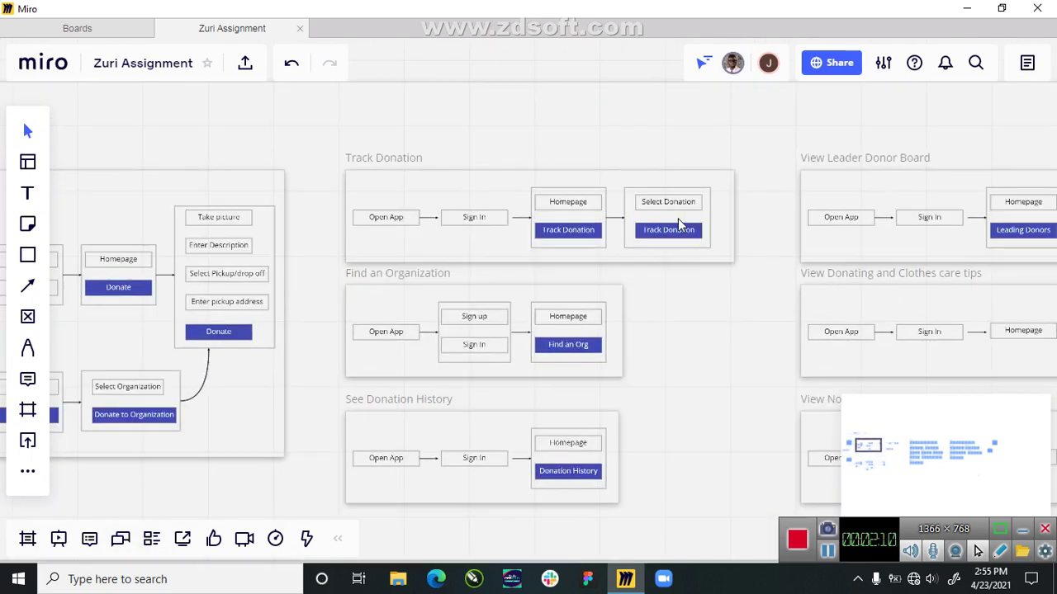
pyautogui.scroll(-2, 345, 374)
pyautogui.scroll(-2, 258, 354)
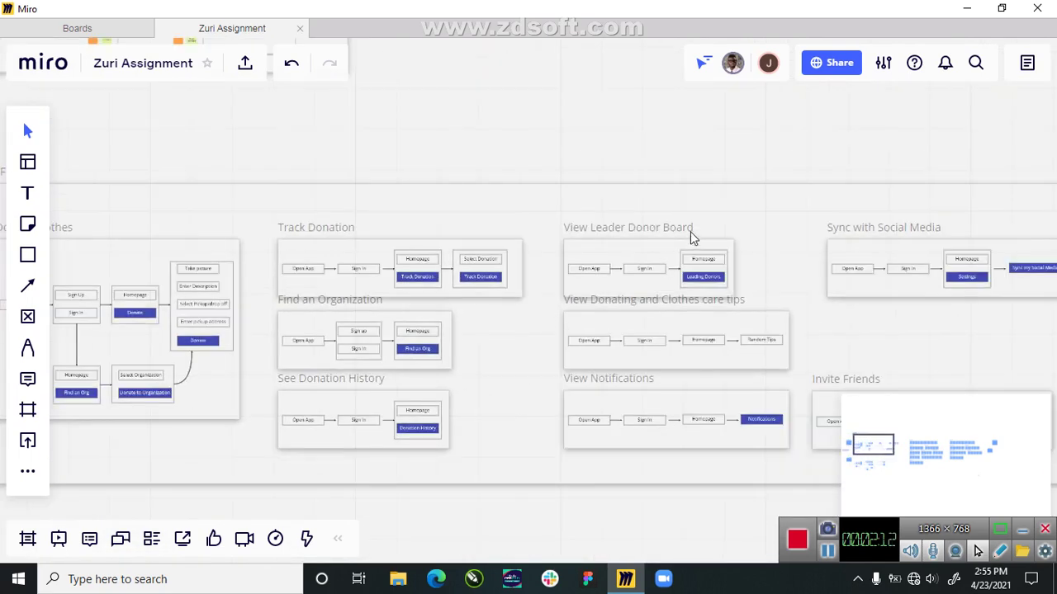
pyautogui.scroll(3, 693, 240)
pyautogui.scroll(-4, 330, 301)
pyautogui.scroll(4, 656, 306)
pyautogui.scroll(-5, 353, 326)
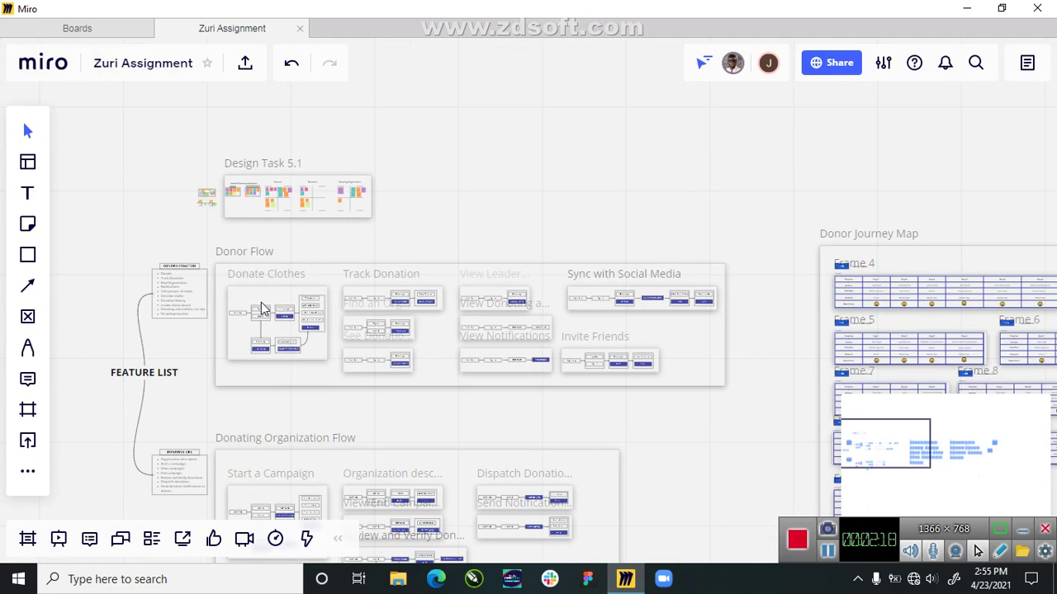
# Step: Survey the Donor Flow and Donating Organization Flow frames alongside the Donor and Donating Organization Journey Maps
pyautogui.scroll(2, 260, 306)
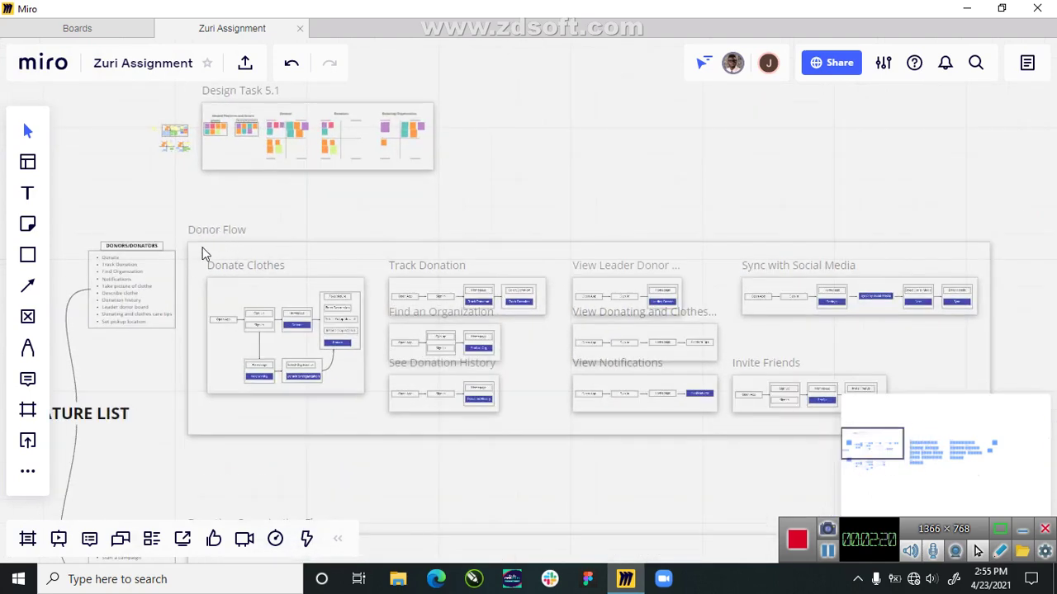
pyautogui.scroll(2, 203, 250)
pyautogui.scroll(-2, 182, 266)
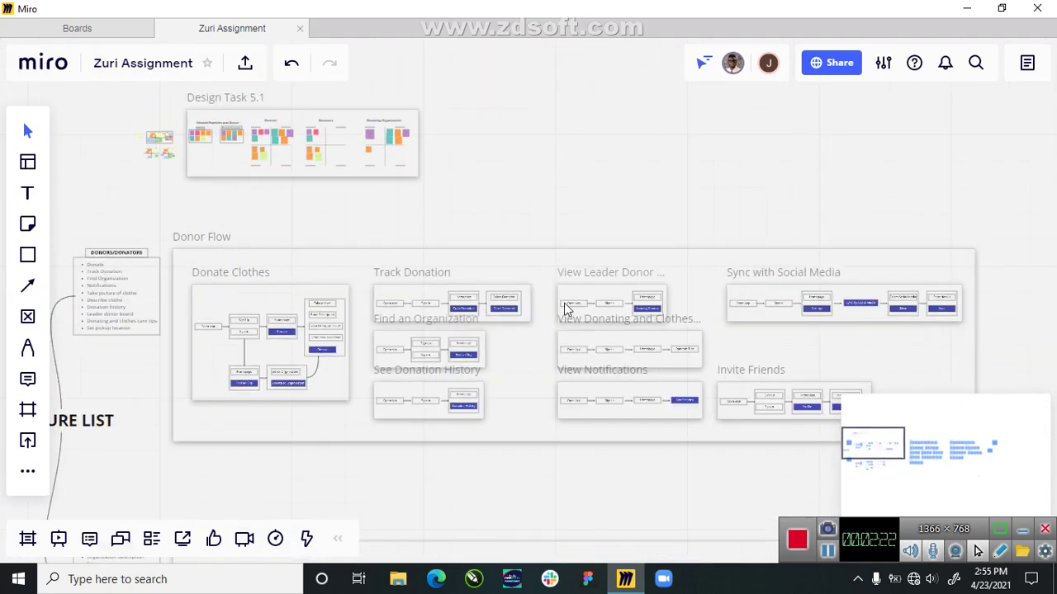
pyautogui.scroll(-4, 136, 318)
pyautogui.scroll(-1, 396, 421)
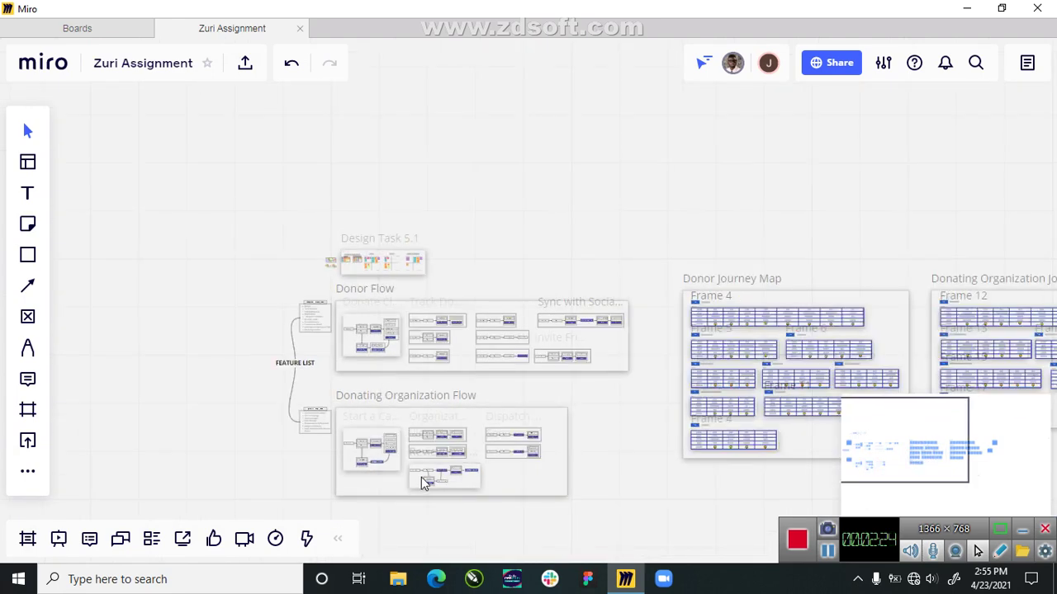
pyautogui.scroll(4, 421, 477)
pyautogui.scroll(-3, 232, 378)
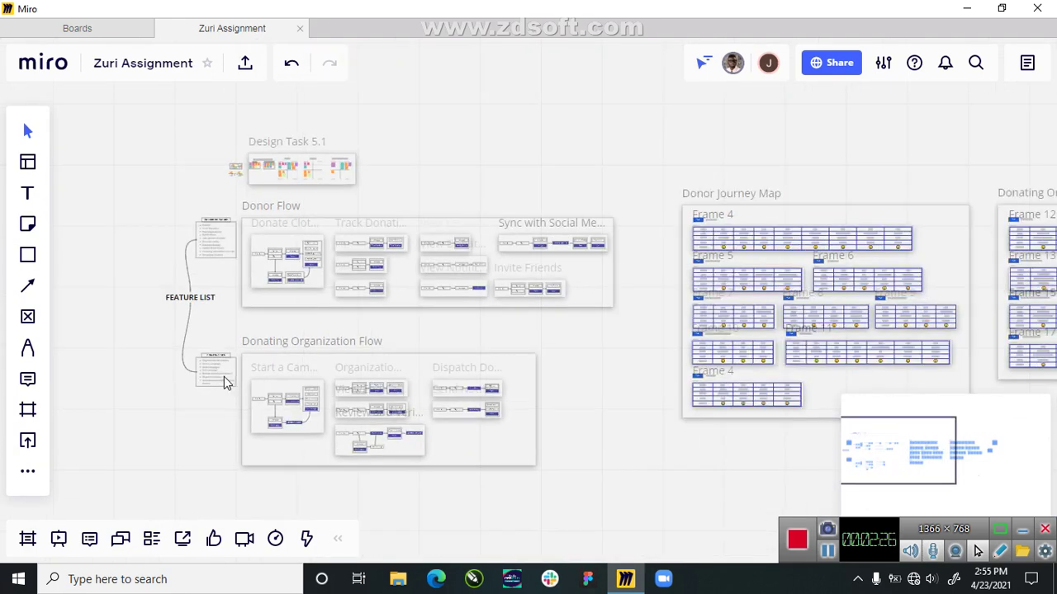
pyautogui.scroll(1, 223, 376)
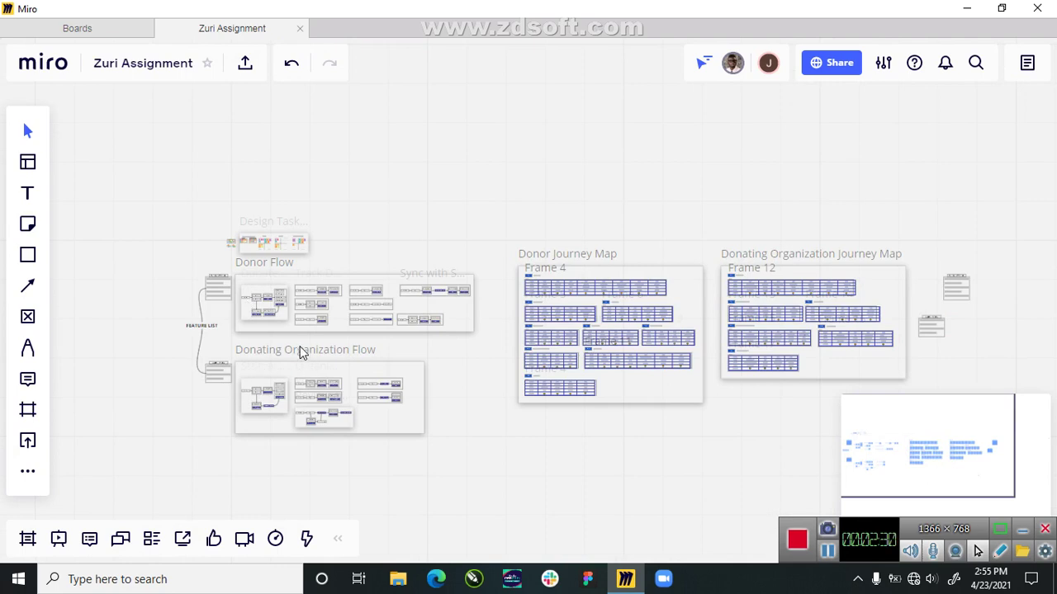
pyautogui.scroll(-1, 573, 309)
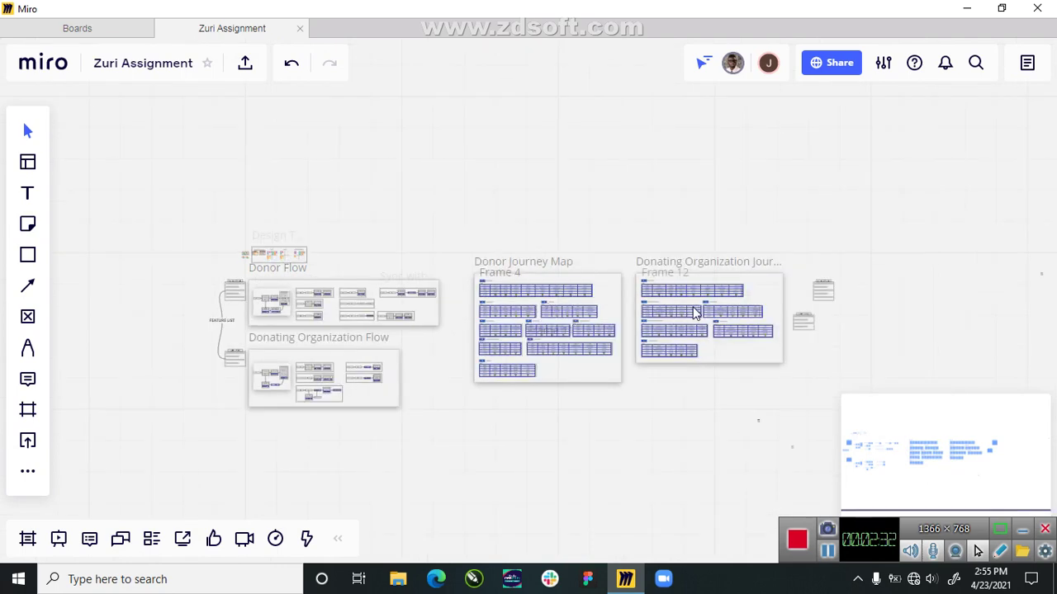
# Step: Examine the full timeline of the Donate Clothes task in the Donor Journey Map, from Step 1 to Step 8
pyautogui.scroll(5, 639, 299)
pyautogui.scroll(5, 468, 274)
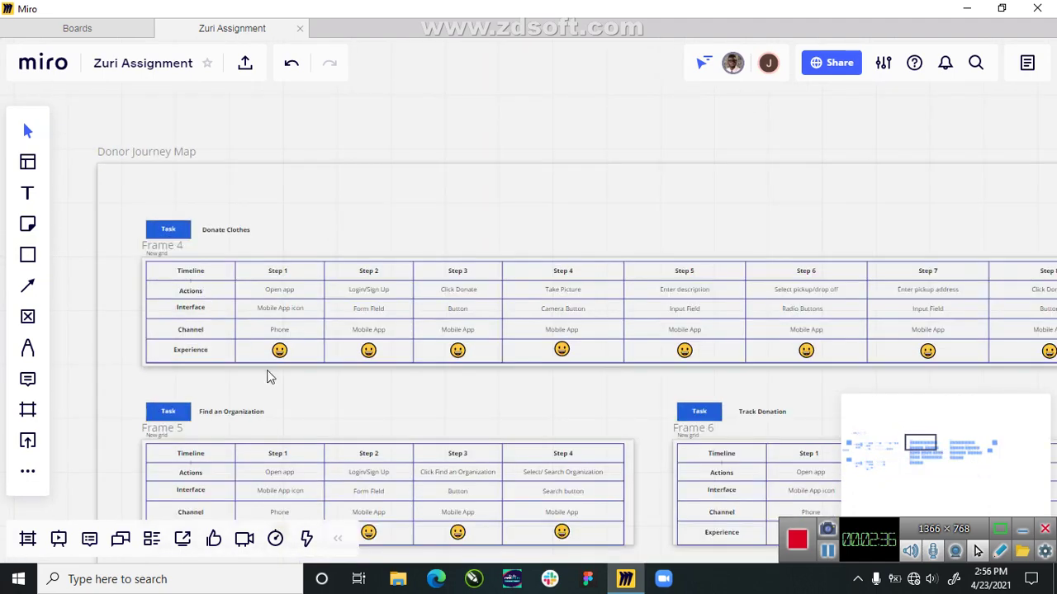
pyautogui.scroll(2, 255, 331)
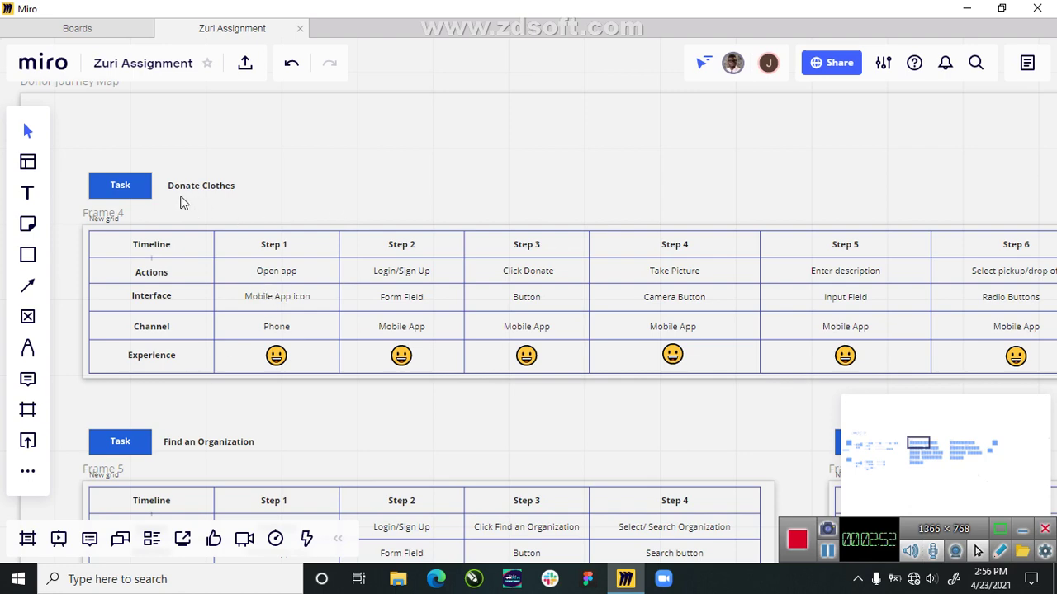
pyautogui.scroll(-5, 184, 195)
pyautogui.scroll(3, 933, 242)
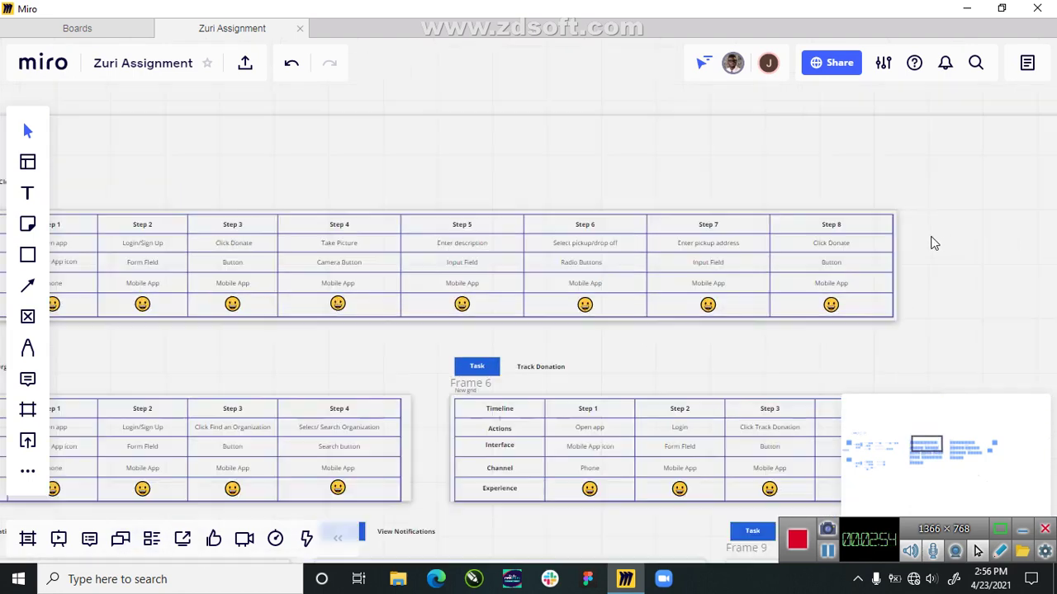
pyautogui.scroll(-3, 934, 242)
pyautogui.scroll(4, 165, 224)
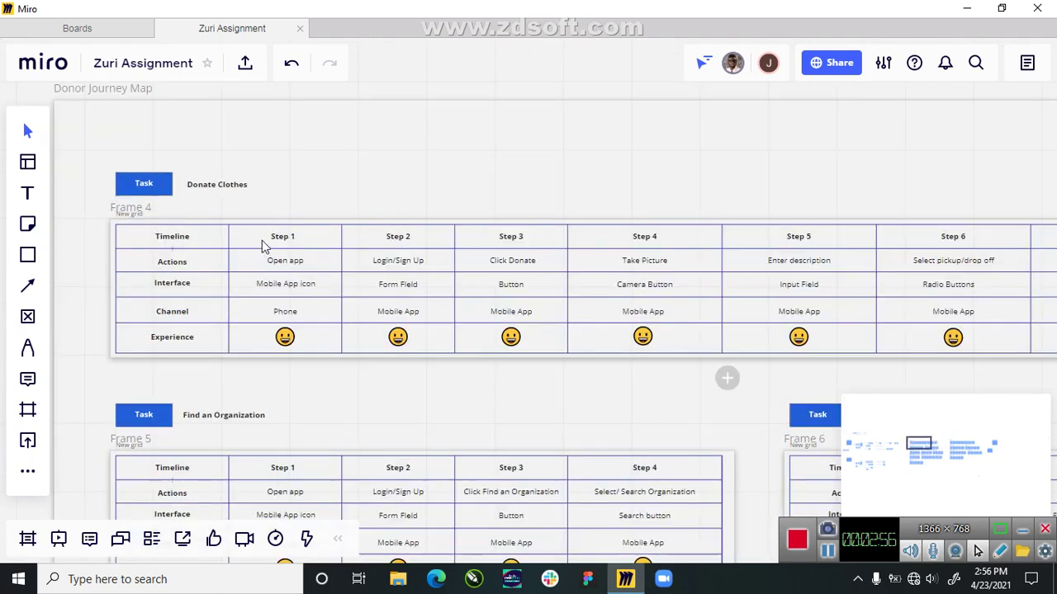
# Step: Read the action, interface, channel and experience entries for Steps 1 to 3 of the Donate Clothes journey
pyautogui.scroll(2, 261, 240)
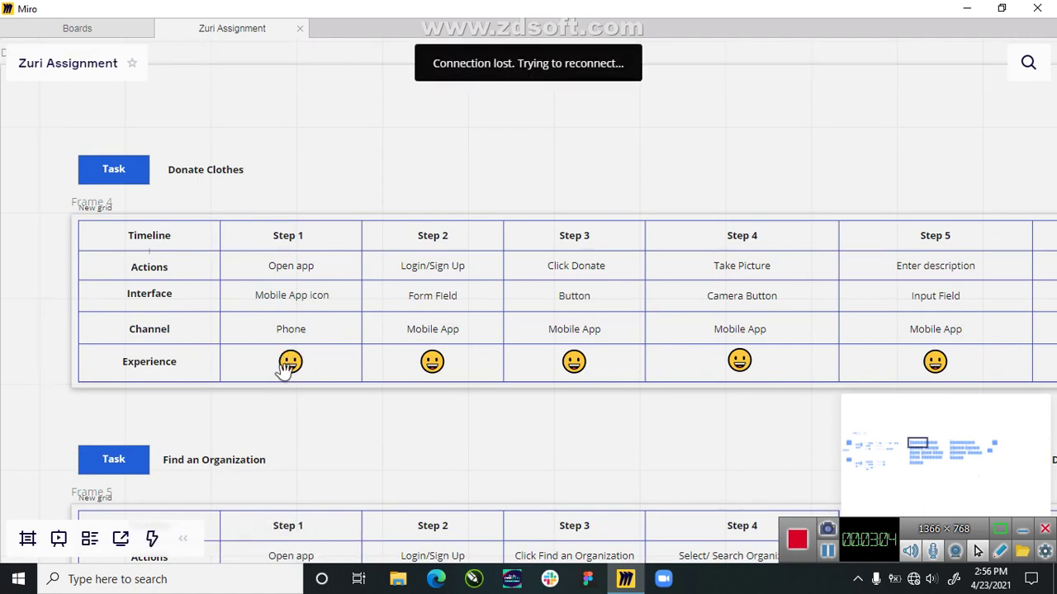
pyautogui.scroll(-2, 248, 346)
pyautogui.scroll(4, 396, 297)
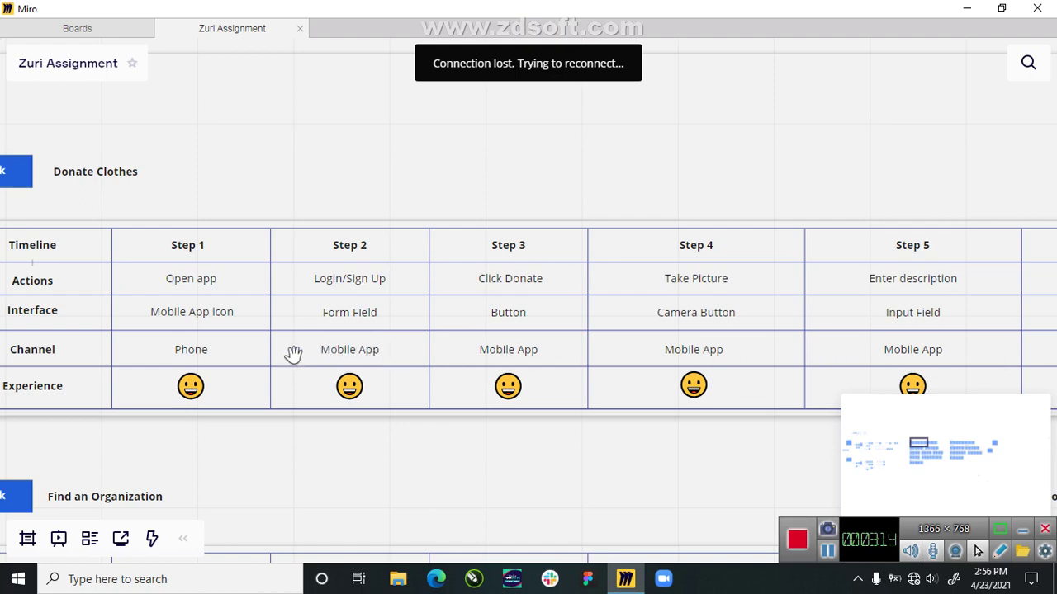
pyautogui.scroll(-3, 509, 275)
pyautogui.scroll(3, 496, 285)
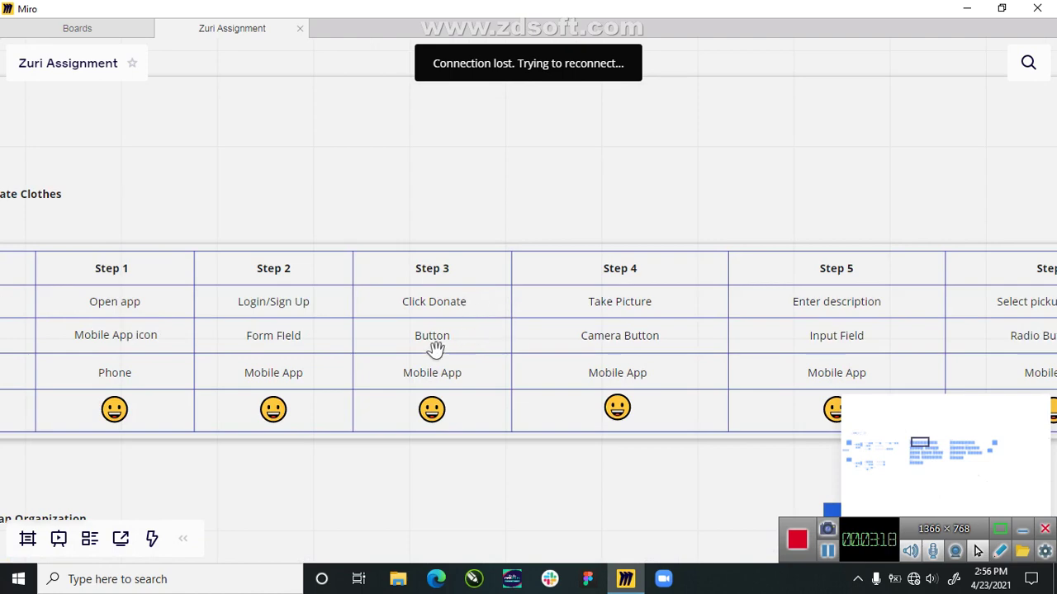
pyautogui.scroll(-1, 462, 344)
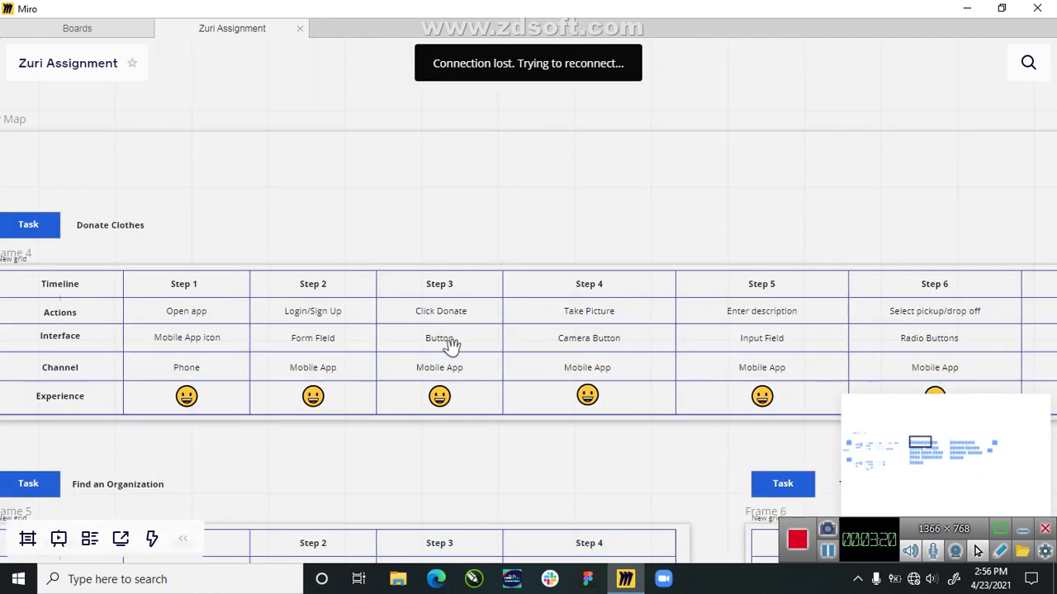
pyautogui.scroll(1, 452, 345)
pyautogui.scroll(-2, 342, 359)
pyautogui.scroll(4, 646, 358)
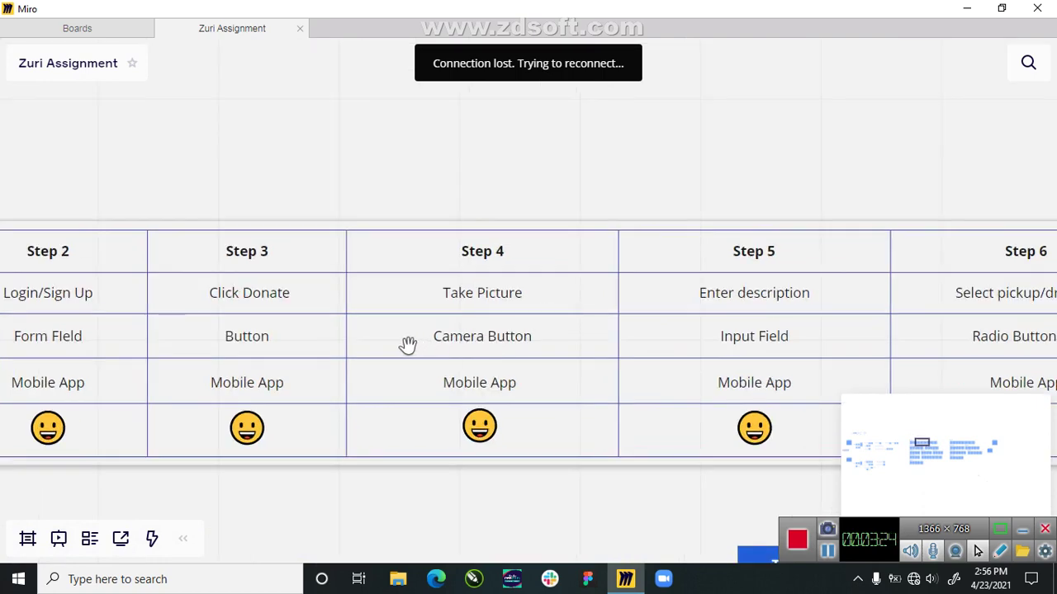
# Step: Read the entries for Steps 4 to 8 of the Donate Clothes journey, briefly selecting the "Enter pickup address" action
pyautogui.scroll(-3, 408, 344)
pyautogui.scroll(3, 603, 331)
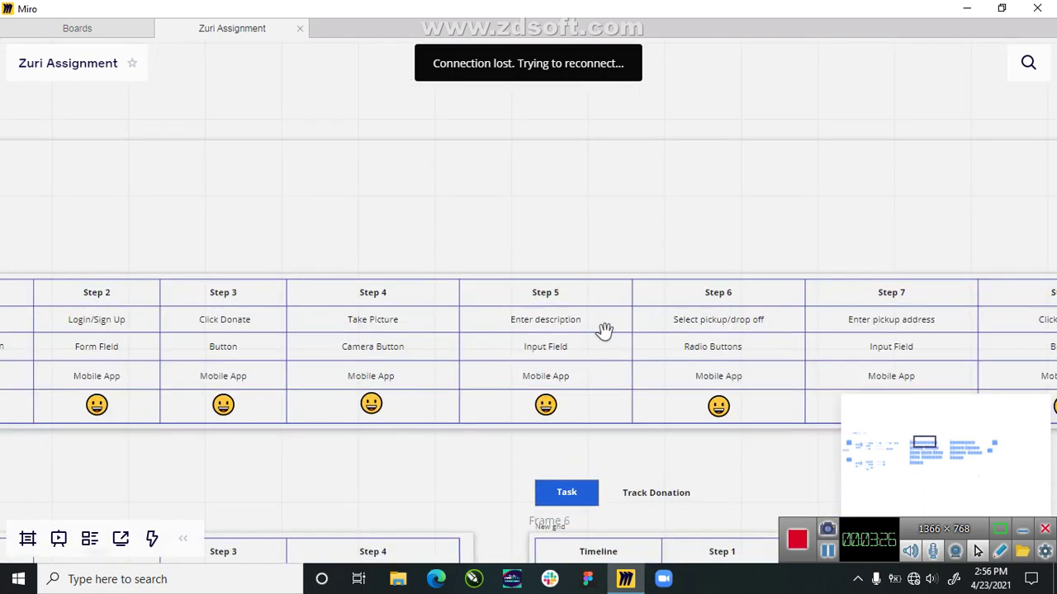
pyautogui.scroll(2, 568, 349)
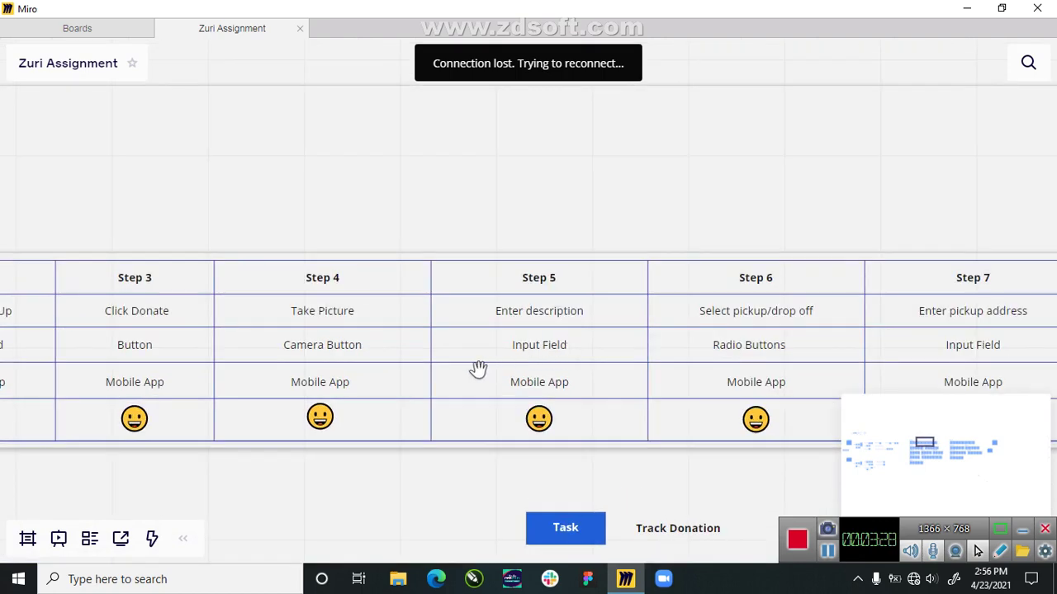
pyautogui.scroll(-2, 479, 369)
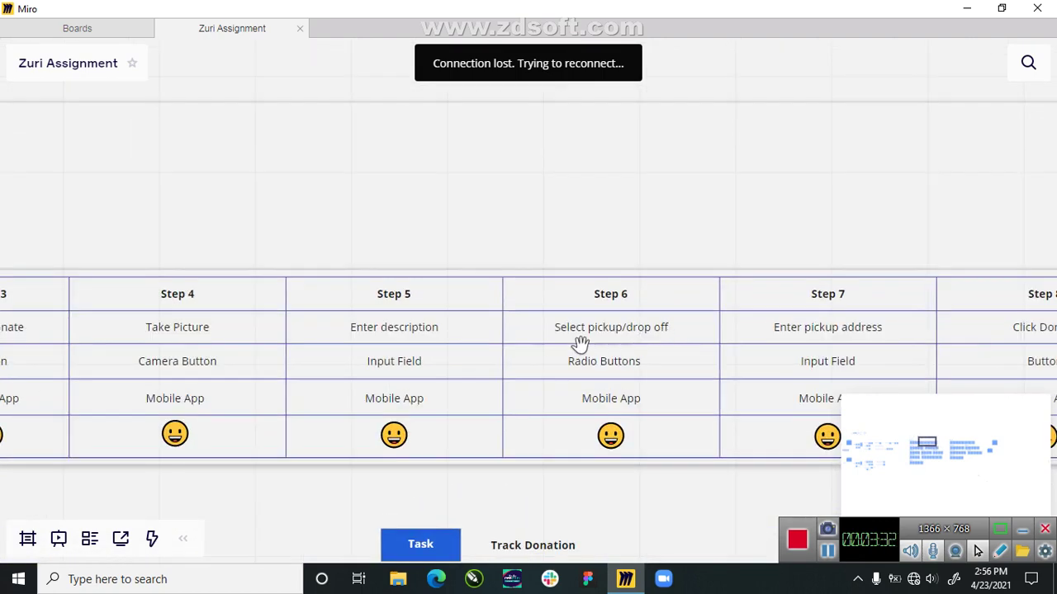
pyautogui.scroll(-2, 539, 357)
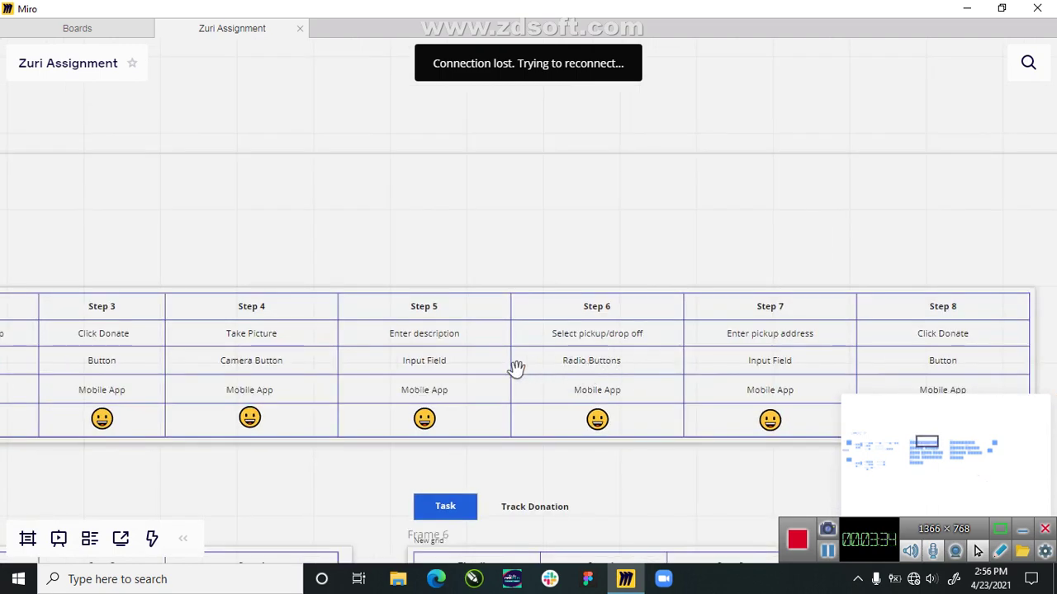
pyautogui.scroll(-3, 460, 371)
pyautogui.scroll(3, 767, 363)
pyautogui.scroll(2, 683, 353)
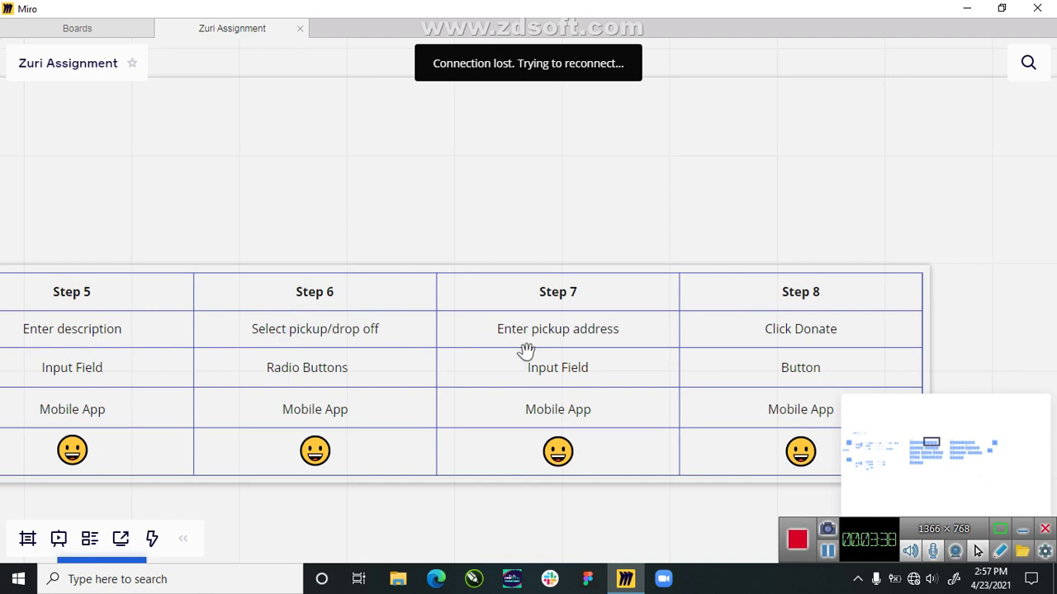
pyautogui.click(579, 332)
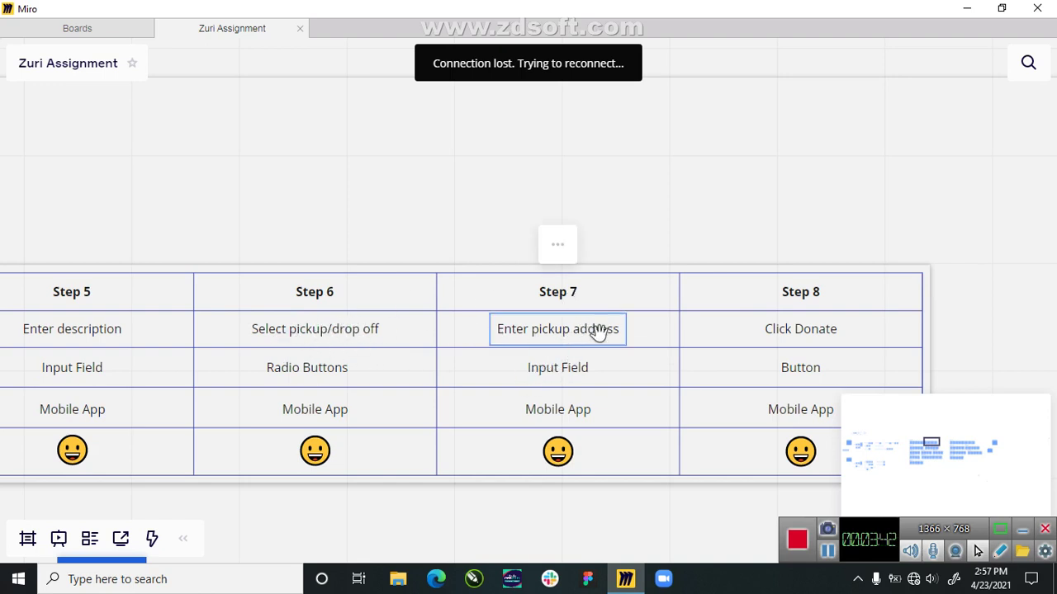
pyautogui.click(626, 249)
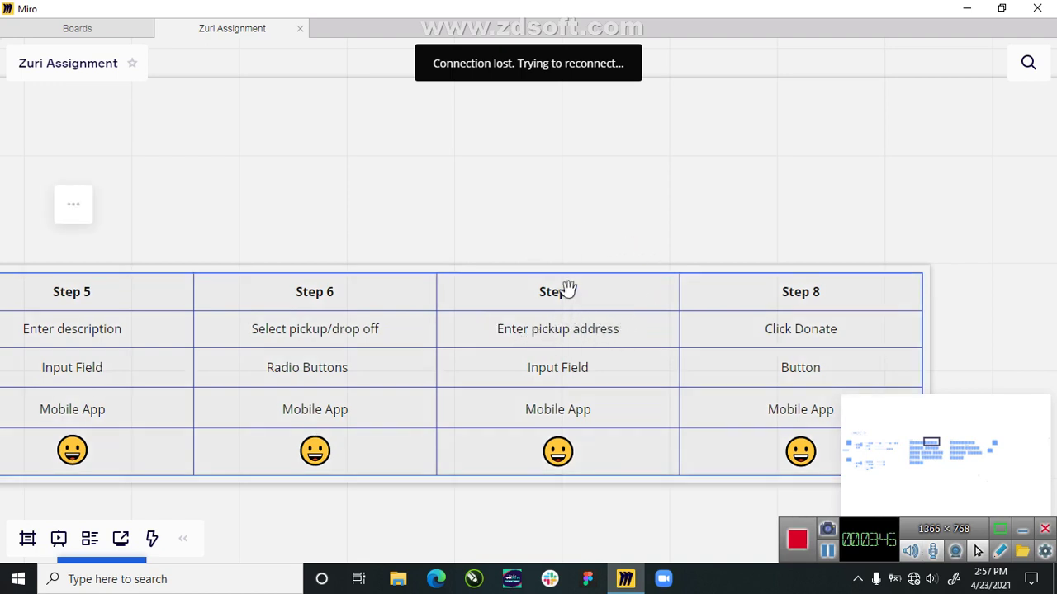
pyautogui.click(636, 225)
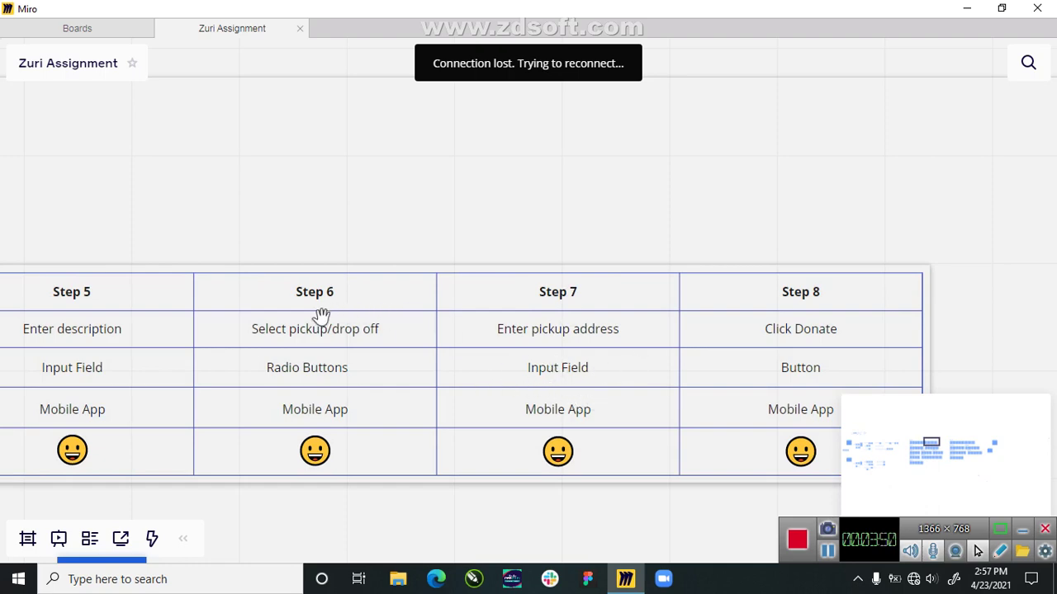
# Step: Examine the Step 7 and Step 8 columns at the end of the Donate Clothes journey
pyautogui.scroll(-3, 324, 321)
pyautogui.scroll(3, 710, 347)
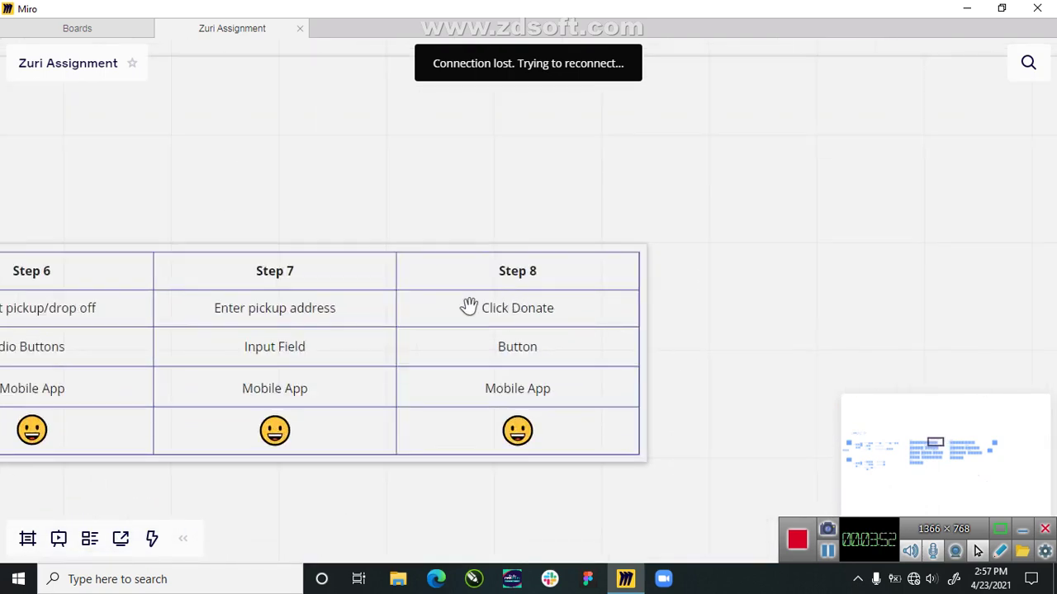
pyautogui.scroll(3, 504, 310)
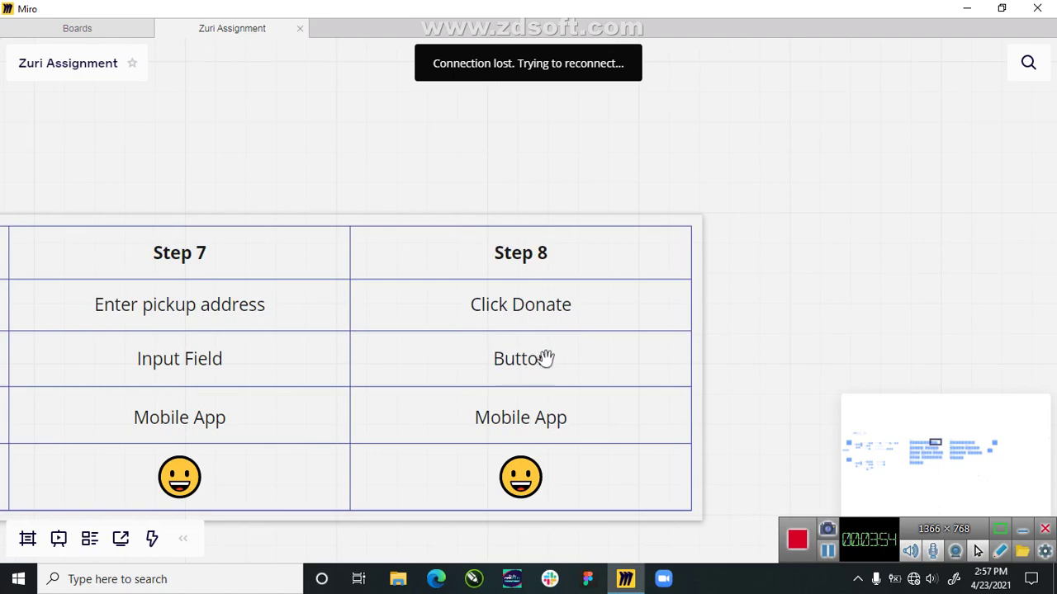
# Step: Survey the task frames of the Donor Journey Map, from Frame 4 down to the last row
pyautogui.scroll(-5, 547, 356)
pyautogui.scroll(-2, 549, 353)
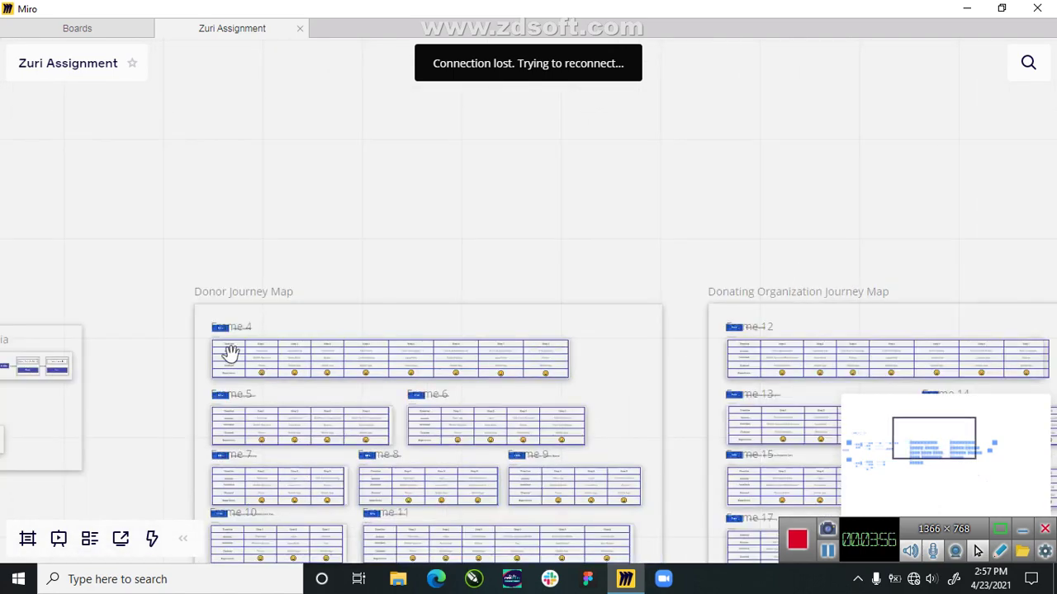
pyautogui.scroll(5, 229, 354)
pyautogui.scroll(-5, 240, 318)
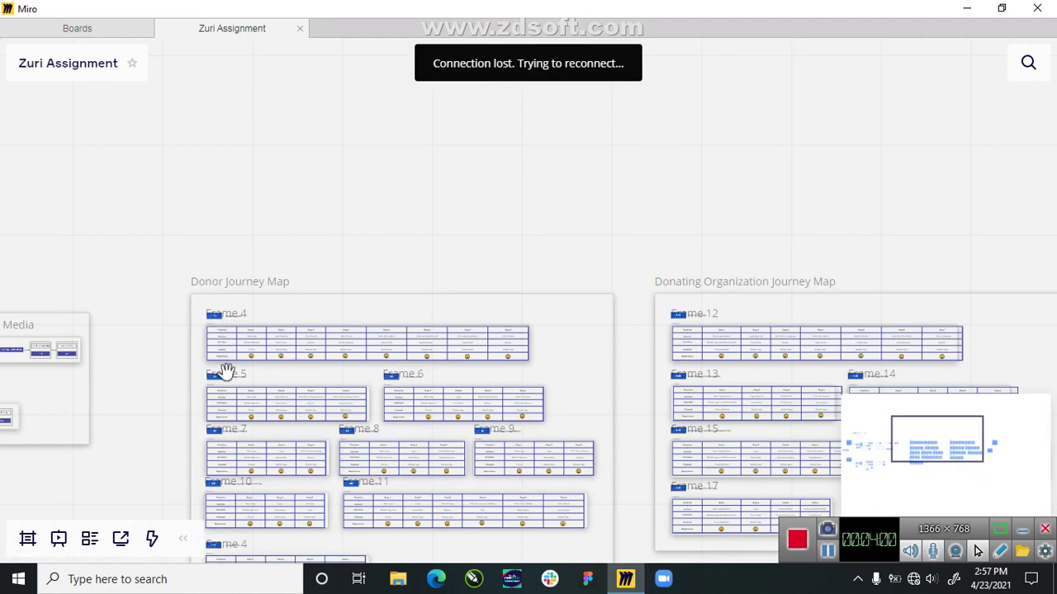
pyautogui.scroll(-2, 226, 367)
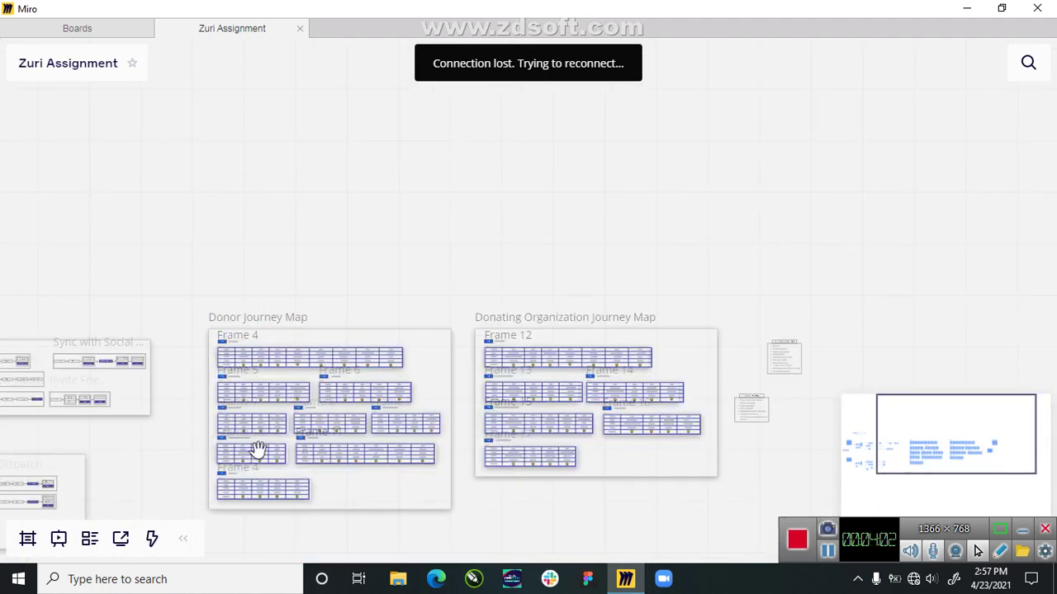
pyautogui.scroll(5, 257, 448)
pyautogui.scroll(-4, 149, 341)
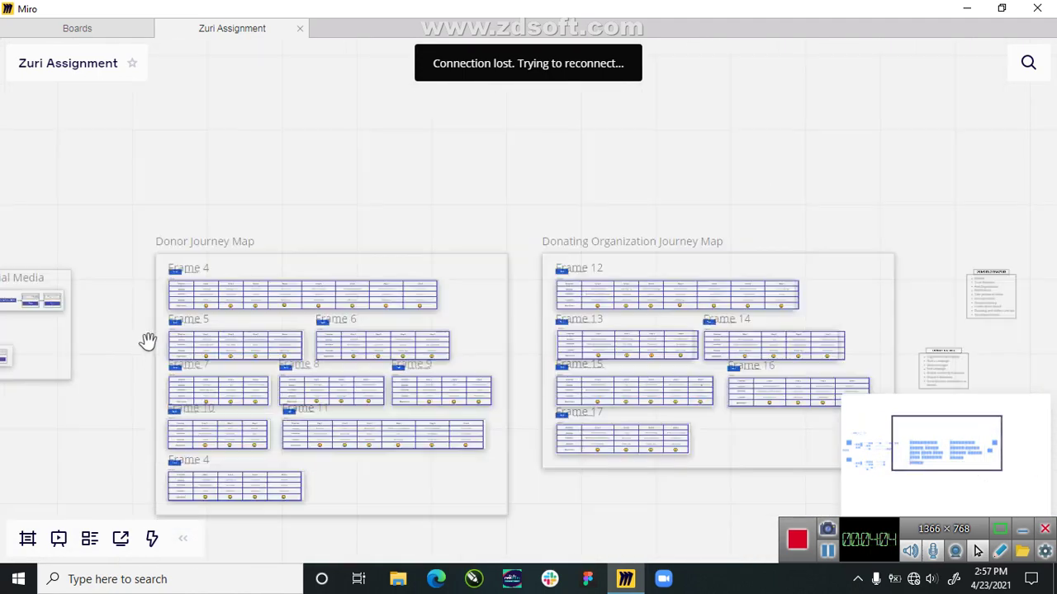
# Step: Look over Frames 12 to 17 in the Donating Organization Journey Map
pyautogui.scroll(3, 569, 309)
pyautogui.scroll(2, 530, 317)
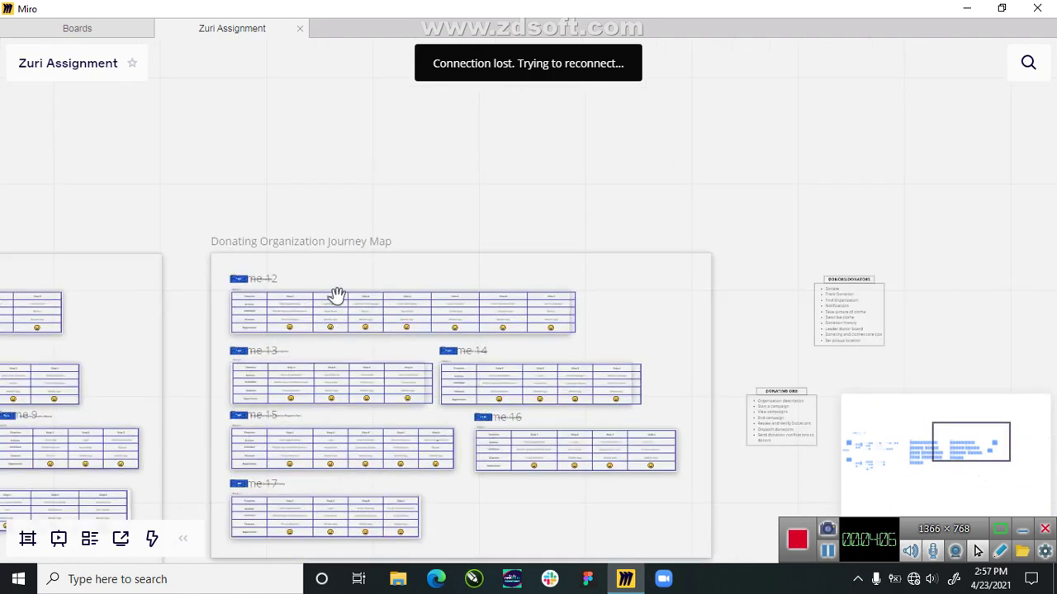
pyautogui.scroll(-4, 273, 314)
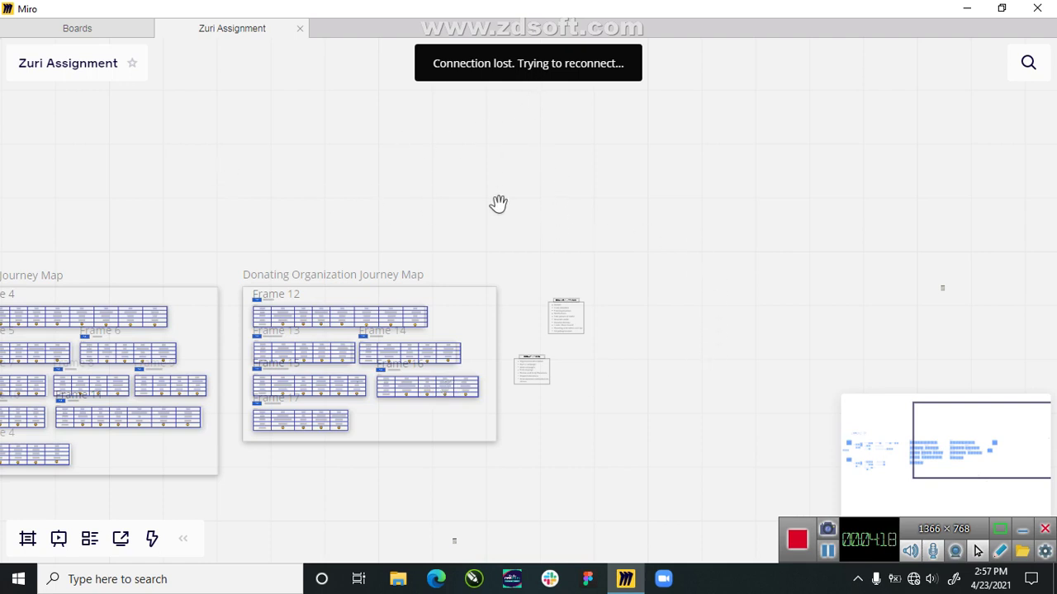
# Step: Find the feature lists beside the Donating Organization Journey Map and read the Donors/Donators list in close-up
pyautogui.moveTo(608, 214); pyautogui.dragTo(609, 211)
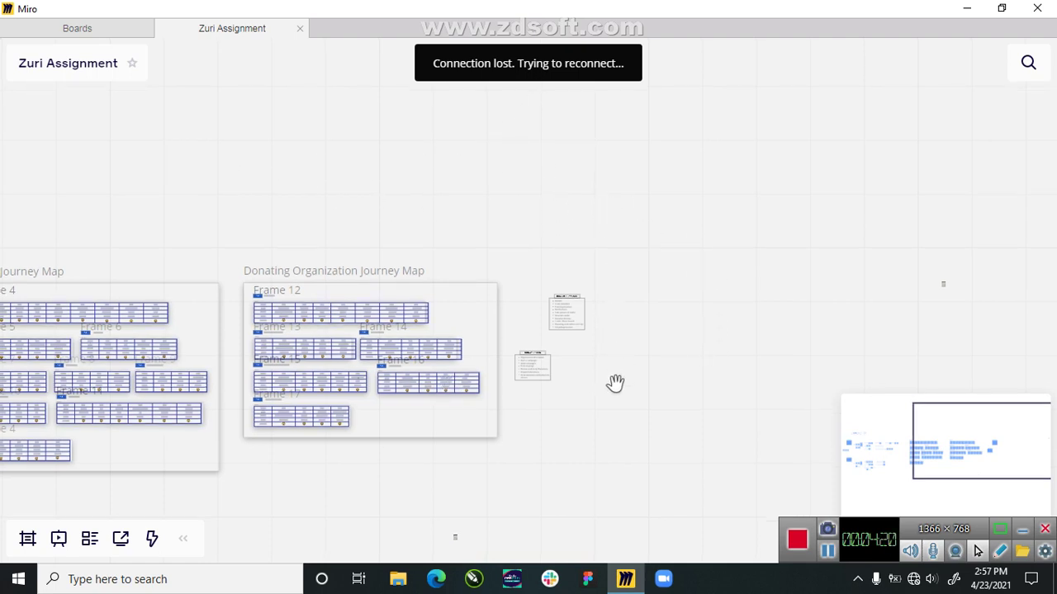
pyautogui.scroll(4, 597, 361)
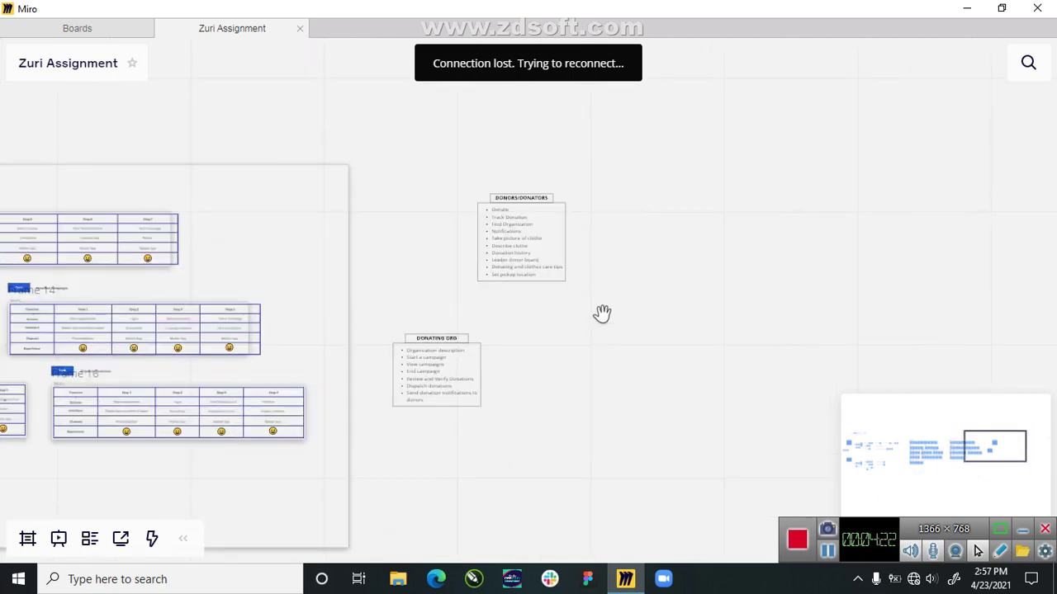
pyautogui.scroll(2, 578, 248)
pyautogui.moveTo(602, 333); pyautogui.dragTo(465, 335)
pyautogui.moveTo(552, 264); pyautogui.dragTo(589, 316)
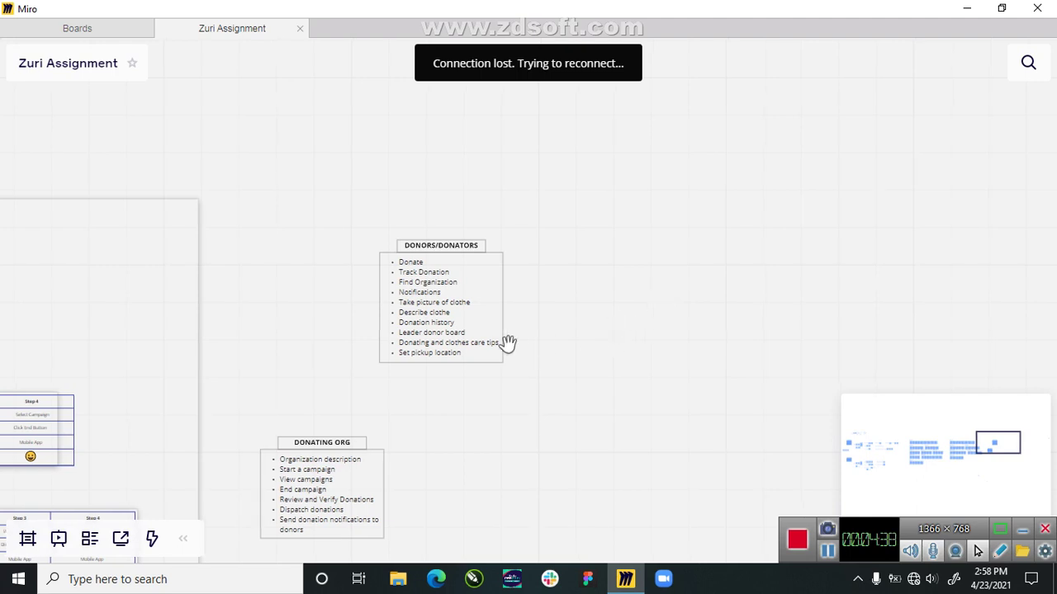
pyautogui.moveTo(542, 377); pyautogui.dragTo(530, 367)
pyautogui.scroll(5, 448, 297)
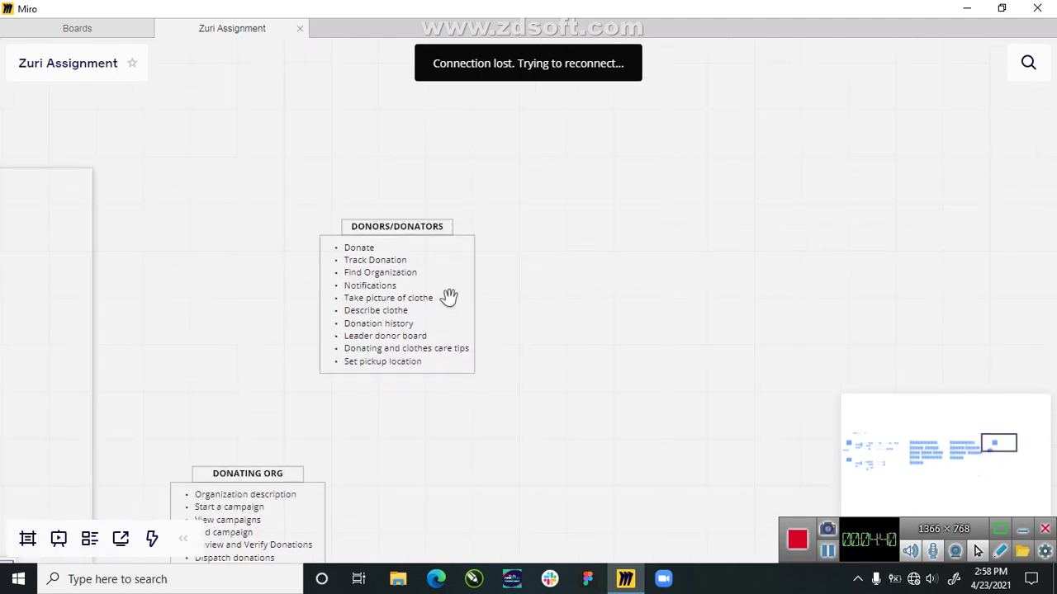
pyautogui.scroll(3, 417, 281)
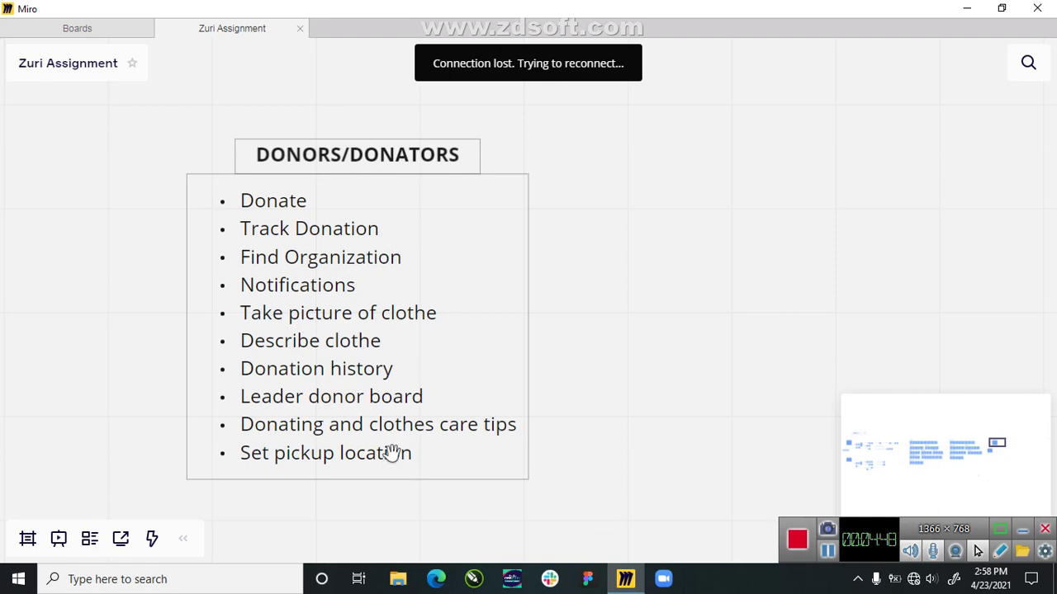
# Step: Switch to File Explorer, open the sketch photo IMG_20210423_144610_426 from the Pictures folder and dismiss the editing tip
pyautogui.click(400, 581)
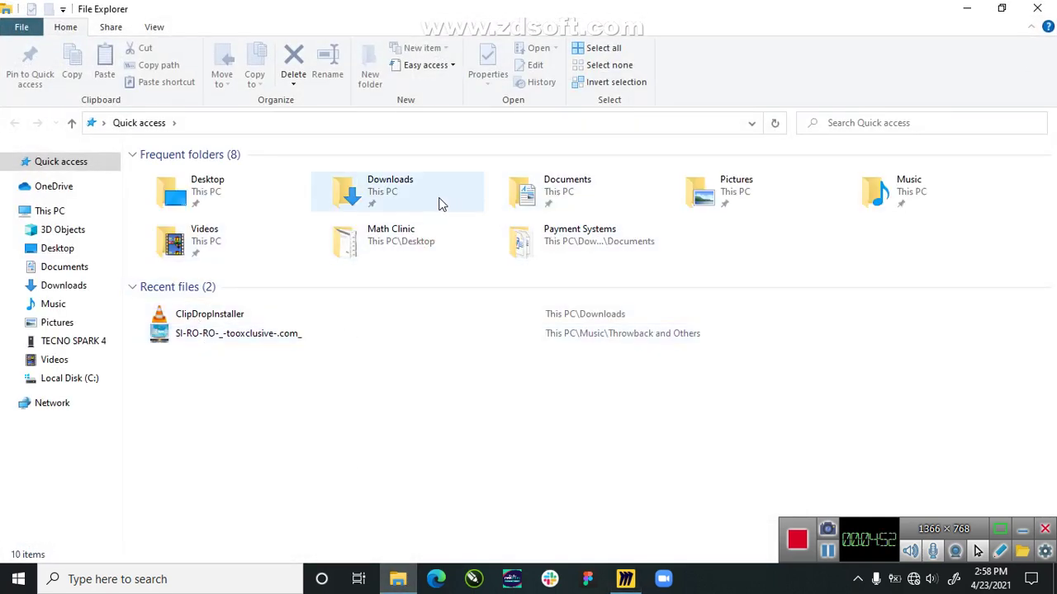
pyautogui.doubleClick(718, 202)
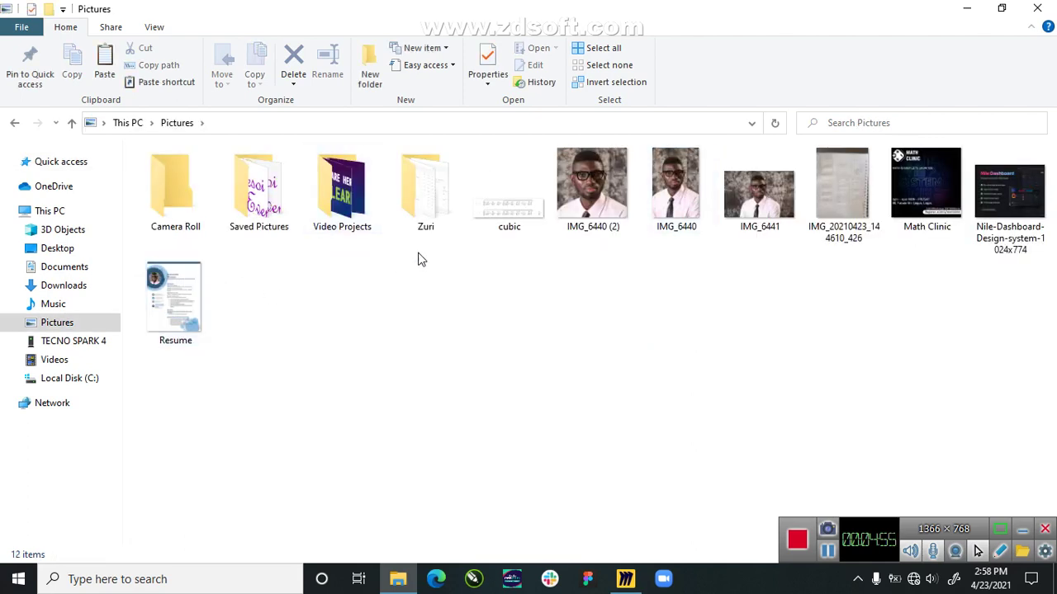
pyautogui.click(853, 198)
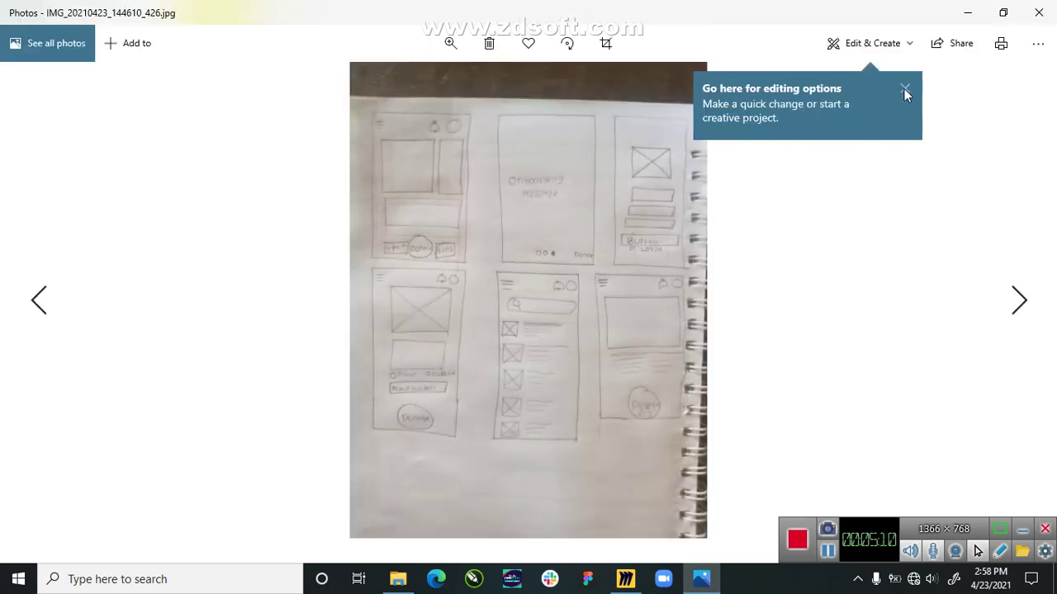
pyautogui.click(904, 89)
# Step: Examine the upper row of hand-drawn wireframes: the home, onboarding and login screens
pyautogui.scroll(2, 392, 134)
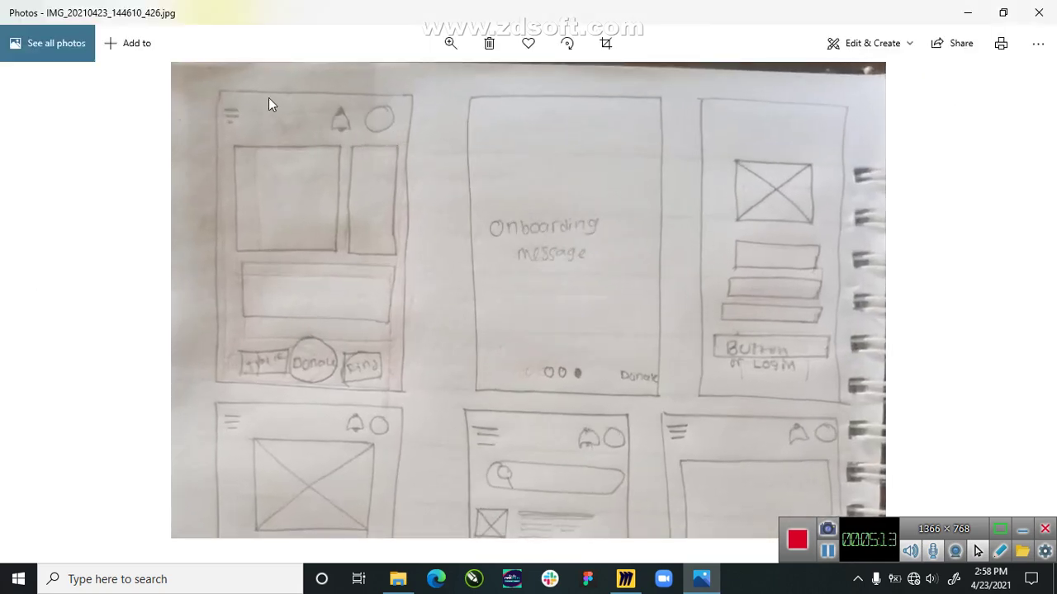
pyautogui.scroll(2, 225, 84)
pyautogui.scroll(-4, 213, 102)
pyautogui.scroll(5, 632, 174)
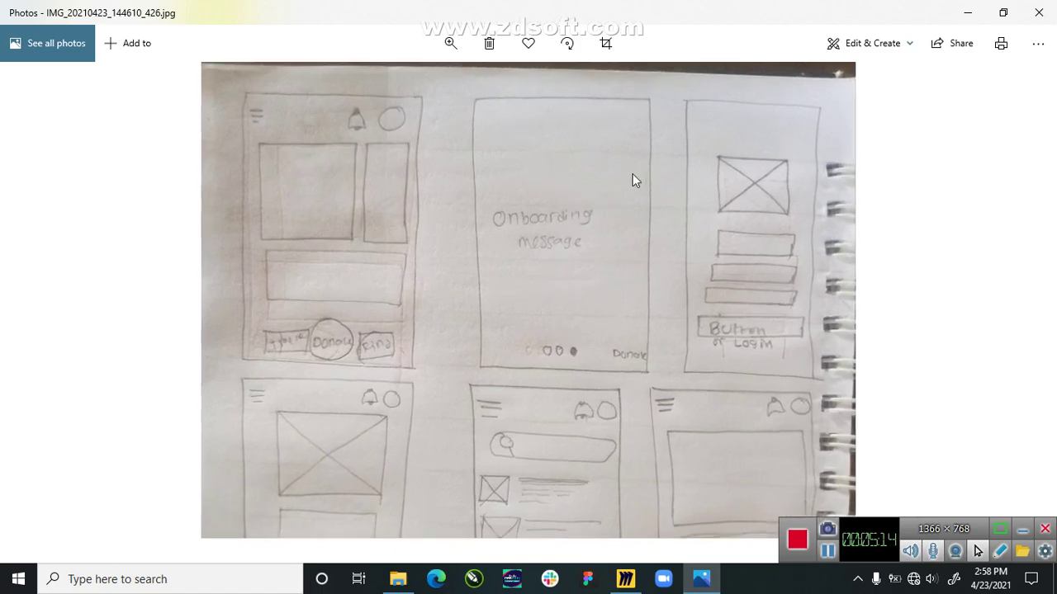
pyautogui.scroll(-2, 592, 267)
pyautogui.scroll(3, 566, 283)
pyautogui.scroll(-3, 534, 297)
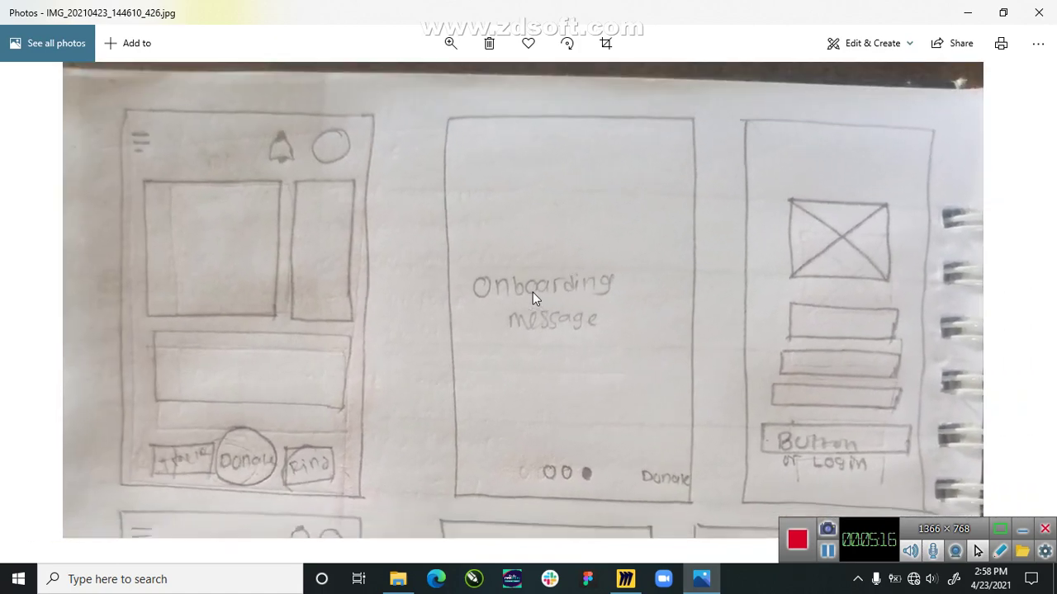
# Step: Study the onboarding message wireframe with its page dots and Donate label in close-up
pyautogui.scroll(2, 614, 302)
pyautogui.moveTo(614, 295); pyautogui.dragTo(518, 298)
pyautogui.scroll(1, 633, 339)
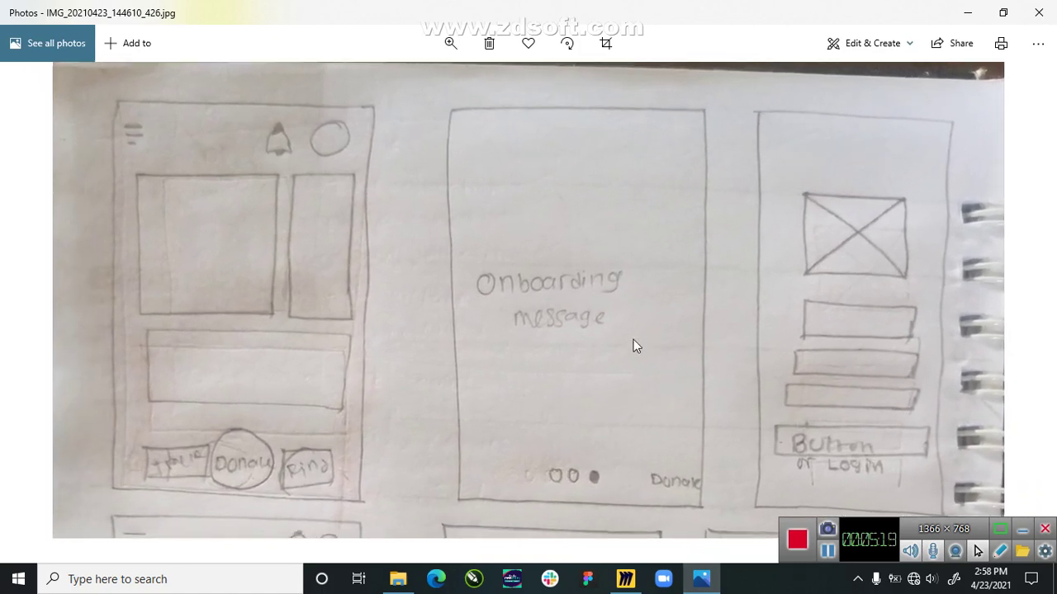
pyautogui.moveTo(633, 339); pyautogui.dragTo(601, 338)
pyautogui.scroll(-3, 502, 388)
pyautogui.scroll(2, 848, 331)
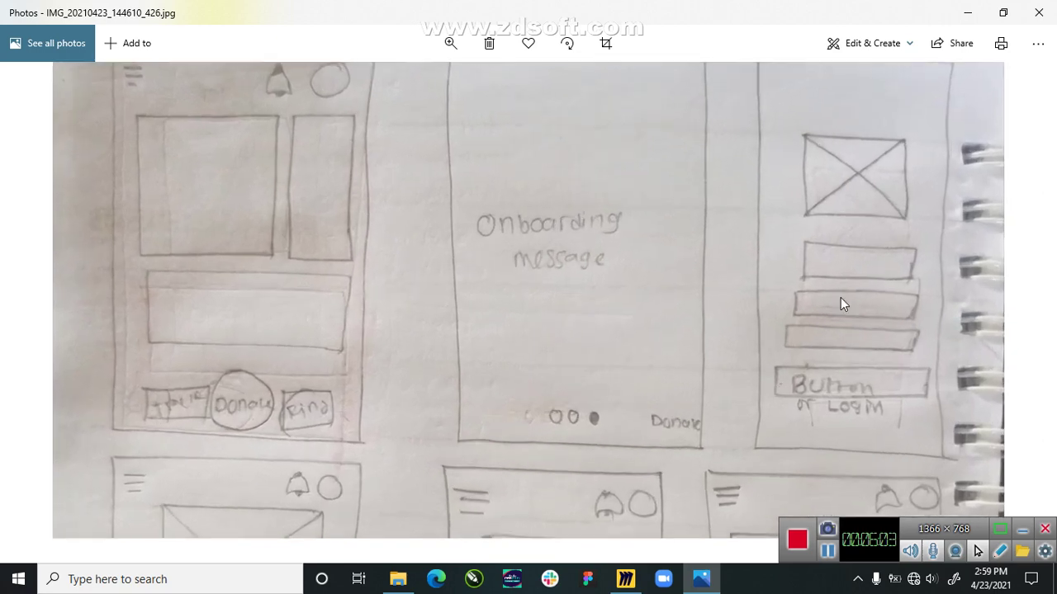
# Step: Inspect the login wireframe's image, input fields and button, and return to the whole sketch page
pyautogui.moveTo(841, 303); pyautogui.dragTo(769, 347)
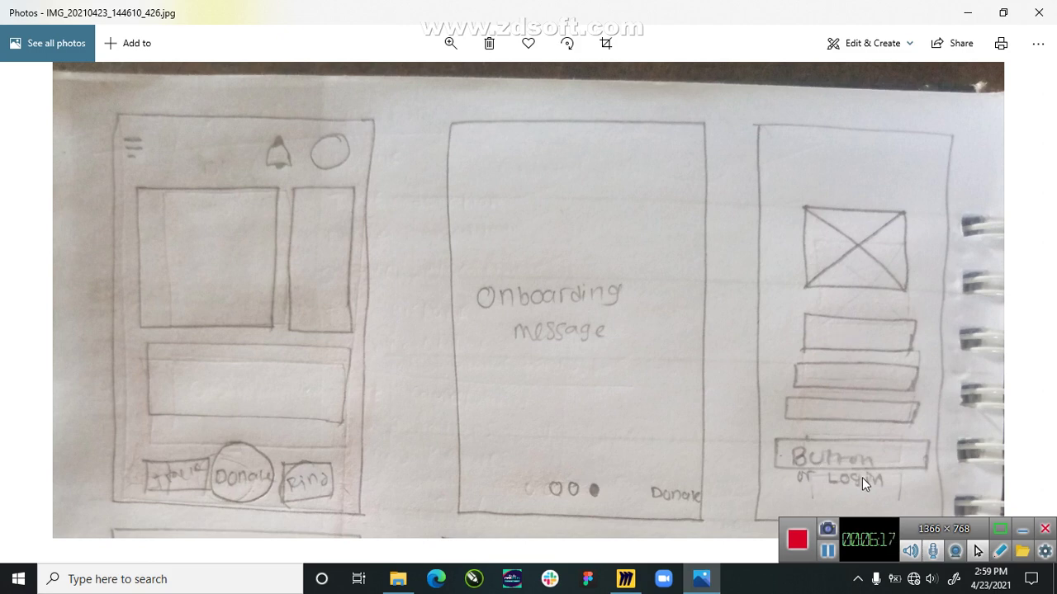
pyautogui.scroll(-2, 863, 380)
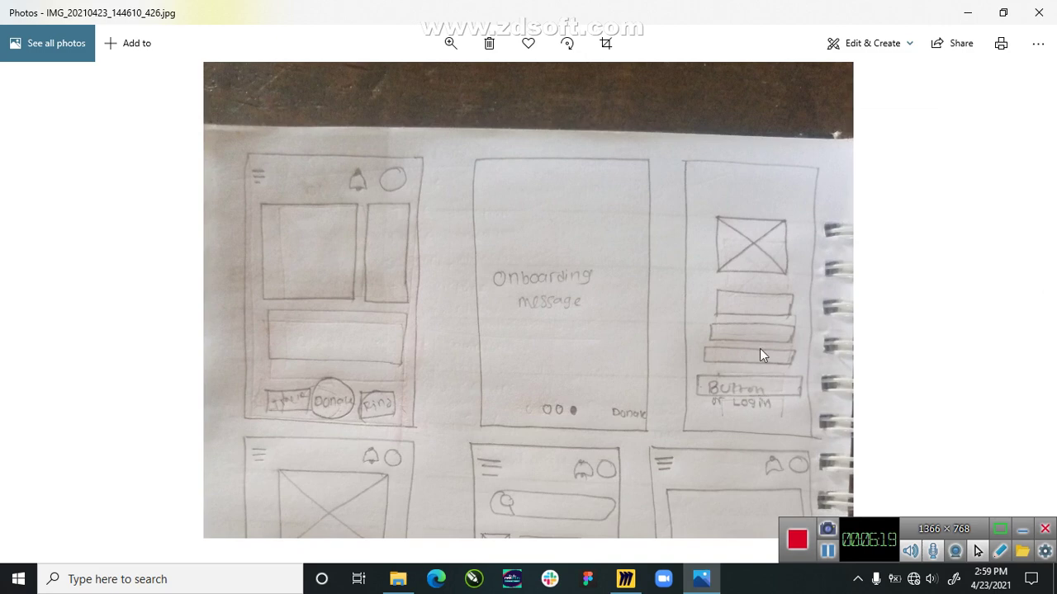
pyautogui.scroll(-2, 745, 307)
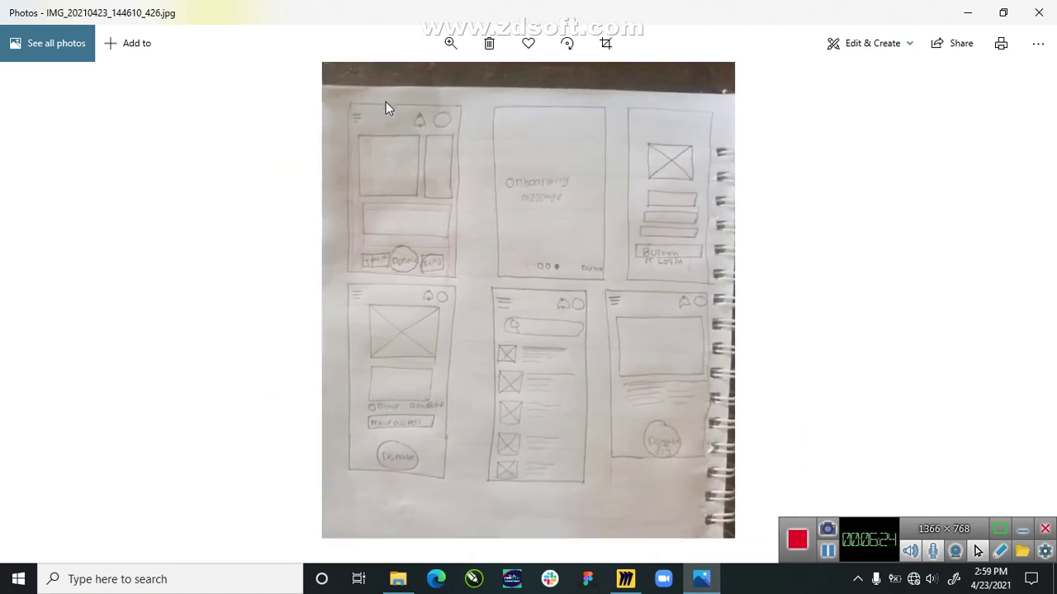
# Step: Examine the donation form wireframe with its pickup and drop-off options, pickup address field and Donate button
pyautogui.scroll(4, 385, 101)
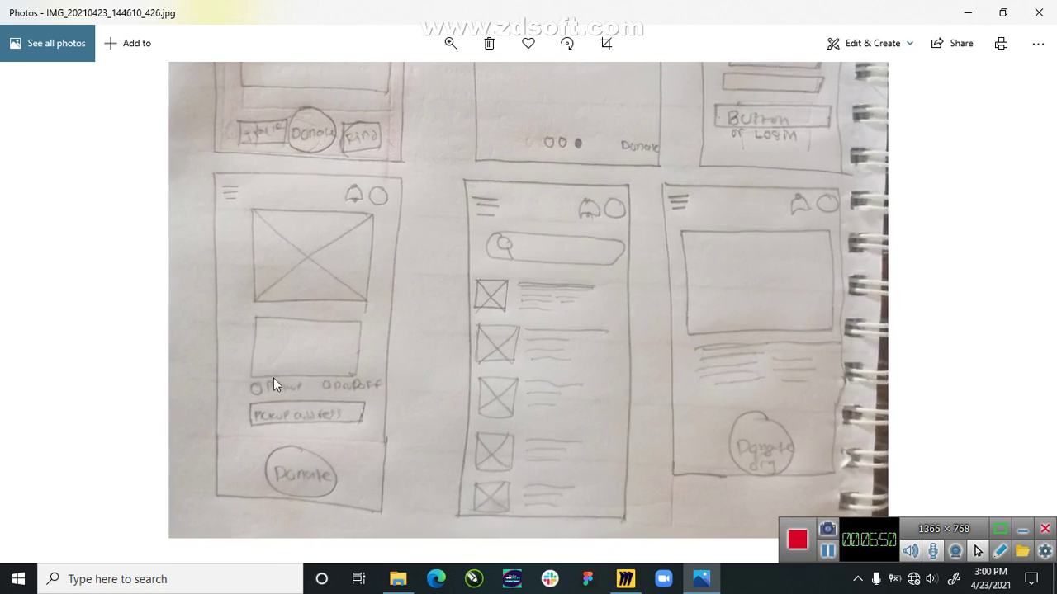
pyautogui.scroll(1, 273, 381)
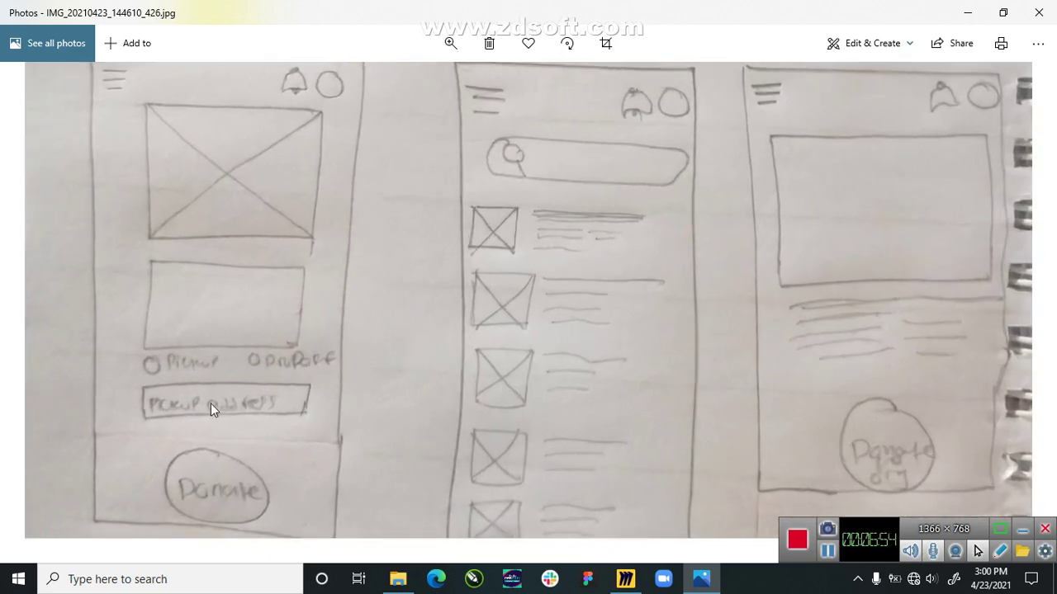
pyautogui.scroll(-1, 199, 403)
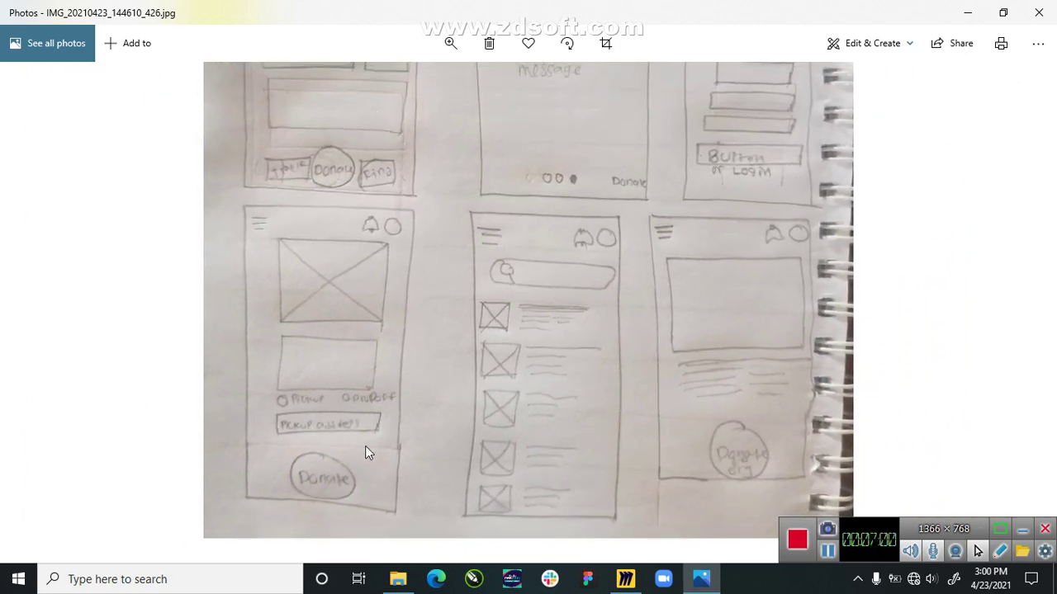
# Step: Examine the wireframe with the search bar and the list of items in the lower row
pyautogui.scroll(-1, 278, 389)
pyautogui.scroll(2, 632, 373)
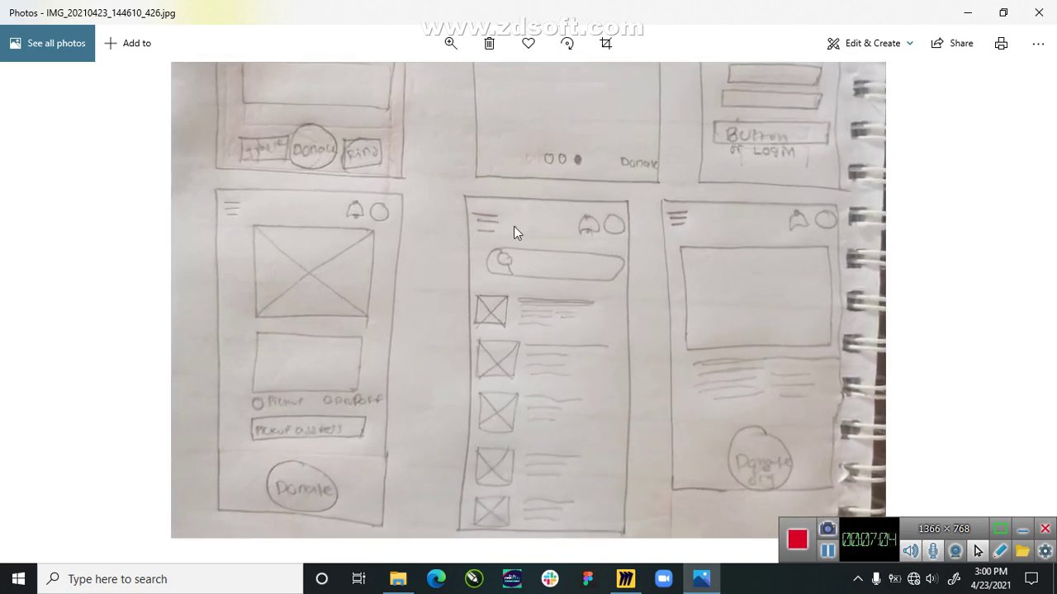
pyautogui.moveTo(520, 441); pyautogui.dragTo(519, 350)
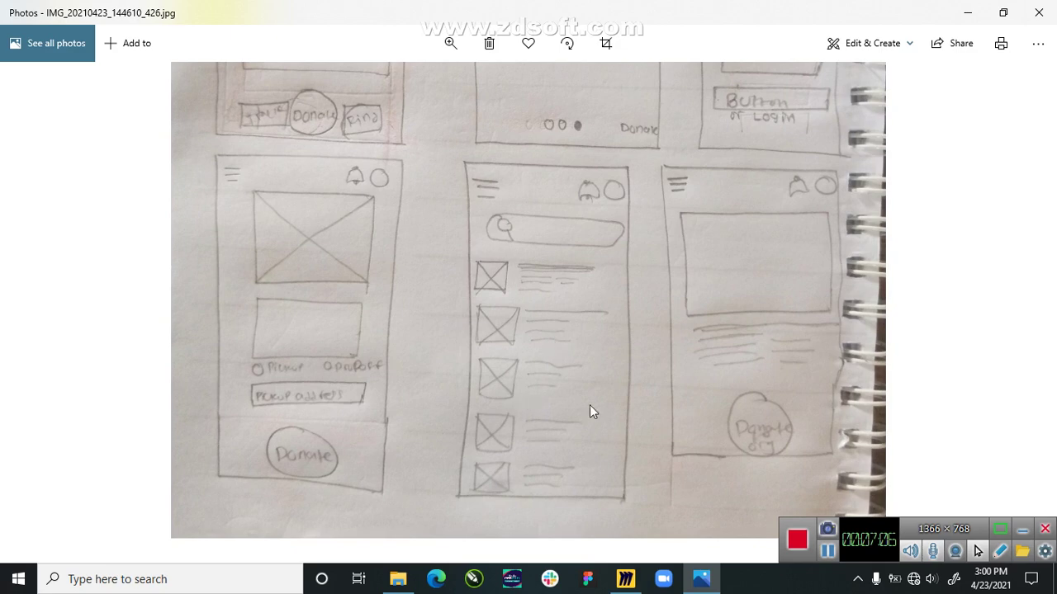
pyautogui.scroll(-2, 450, 332)
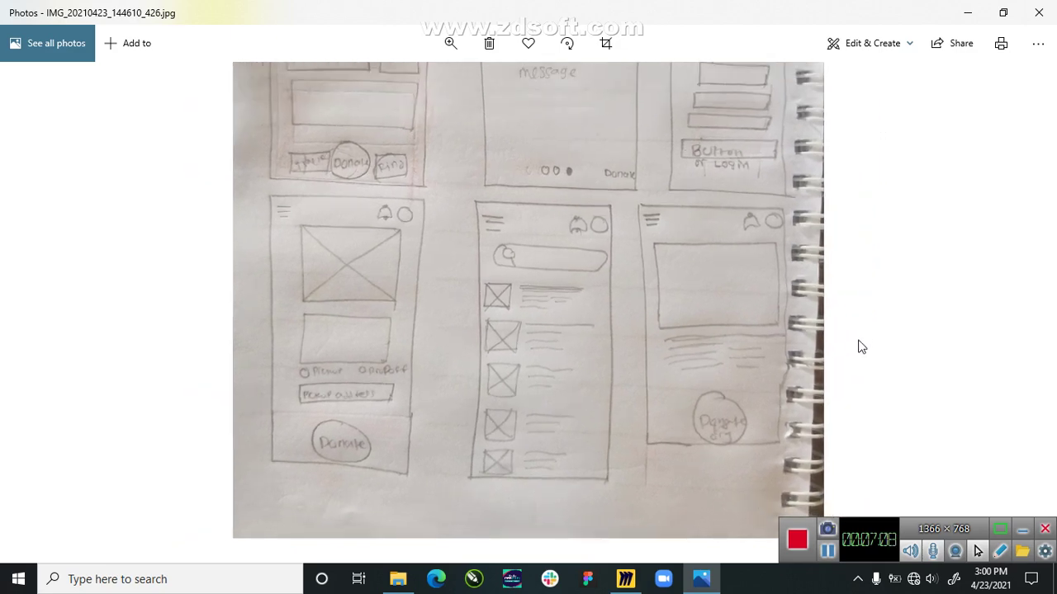
# Step: Inspect the wireframe with the large image, description lines and round donate button in the lower row
pyautogui.scroll(3, 829, 322)
pyautogui.moveTo(796, 335); pyautogui.dragTo(620, 344)
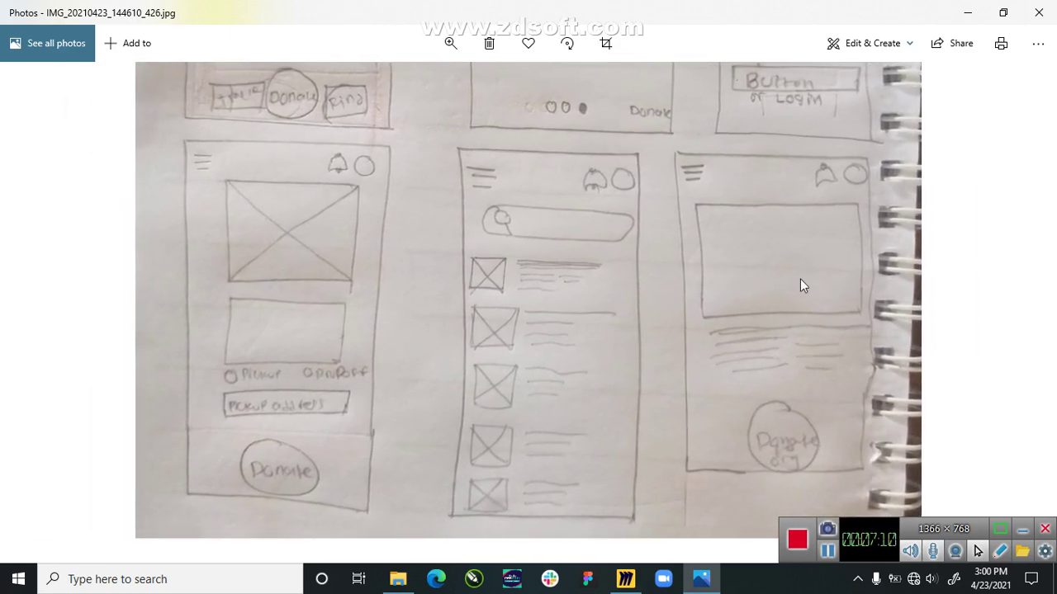
pyautogui.scroll(2, 818, 267)
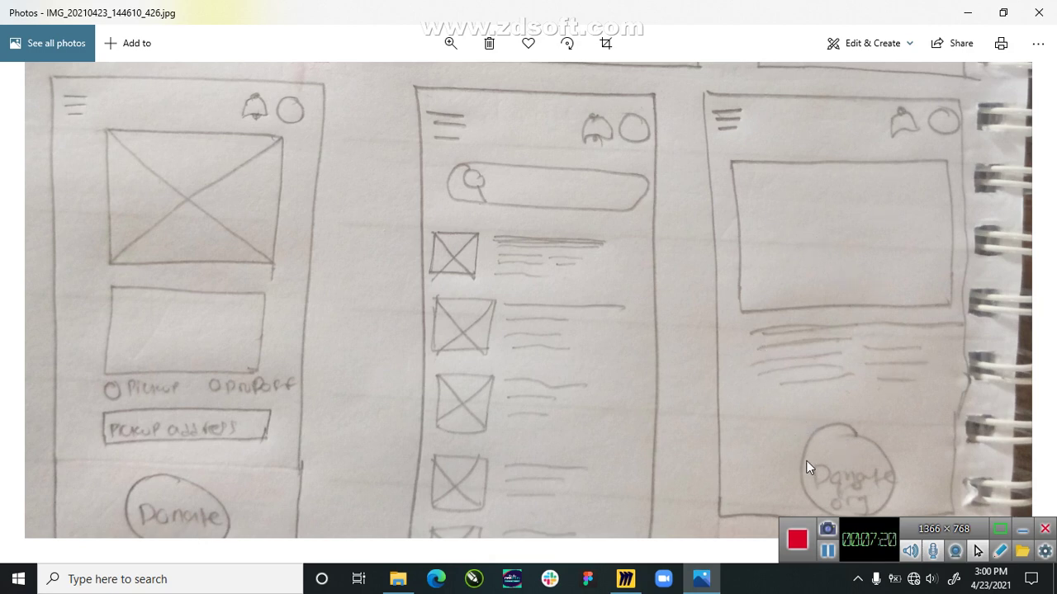
pyautogui.scroll(-2, 830, 442)
pyautogui.scroll(-3, 672, 365)
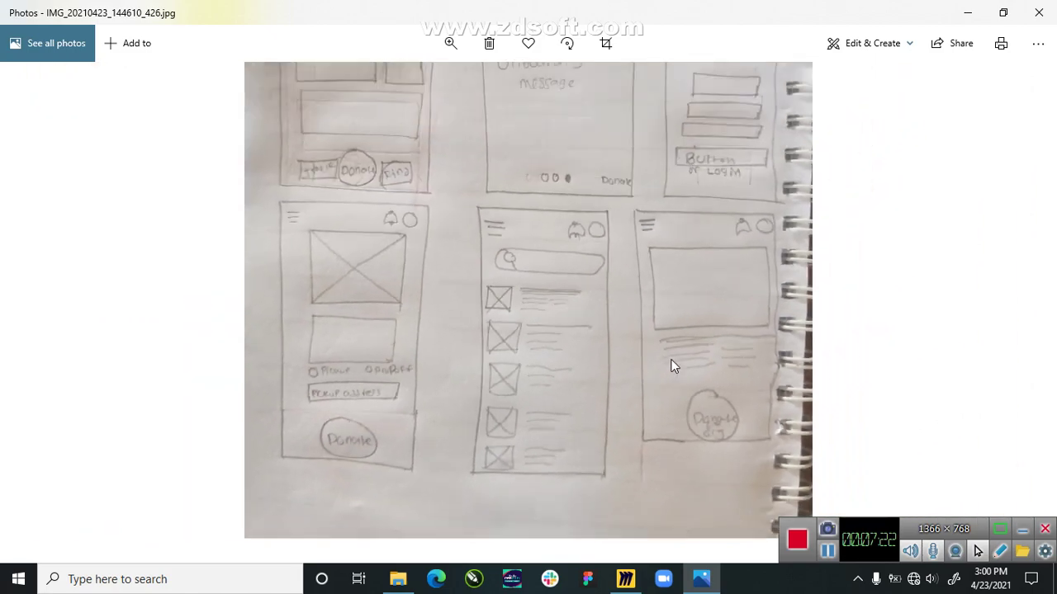
# Step: Review the lower row of wireframes once more together with the rest of the sketch page
pyautogui.scroll(3, 346, 330)
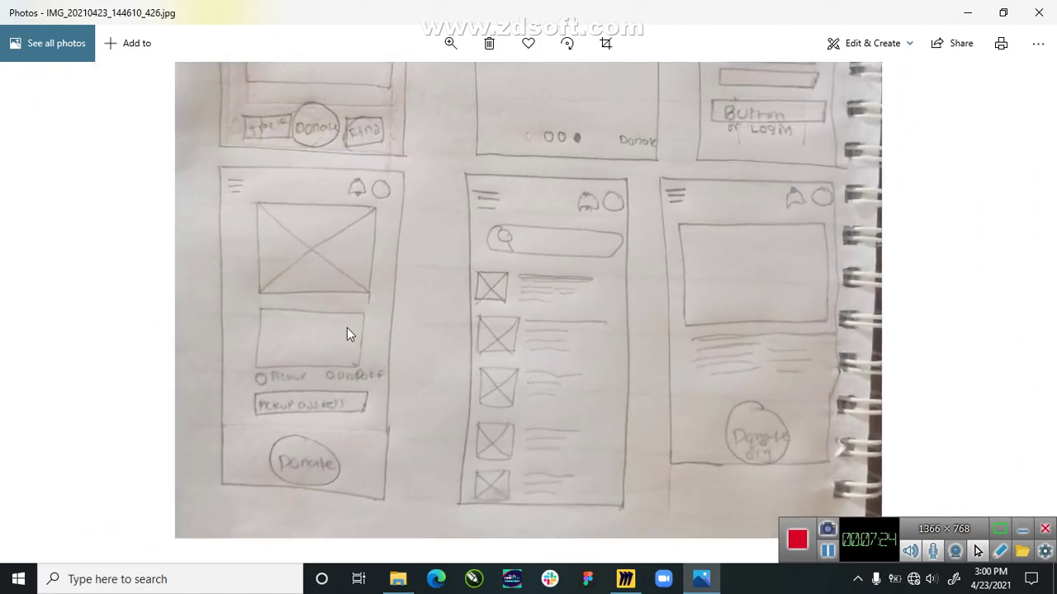
pyautogui.scroll(-1, 269, 334)
pyautogui.scroll(-4, 269, 328)
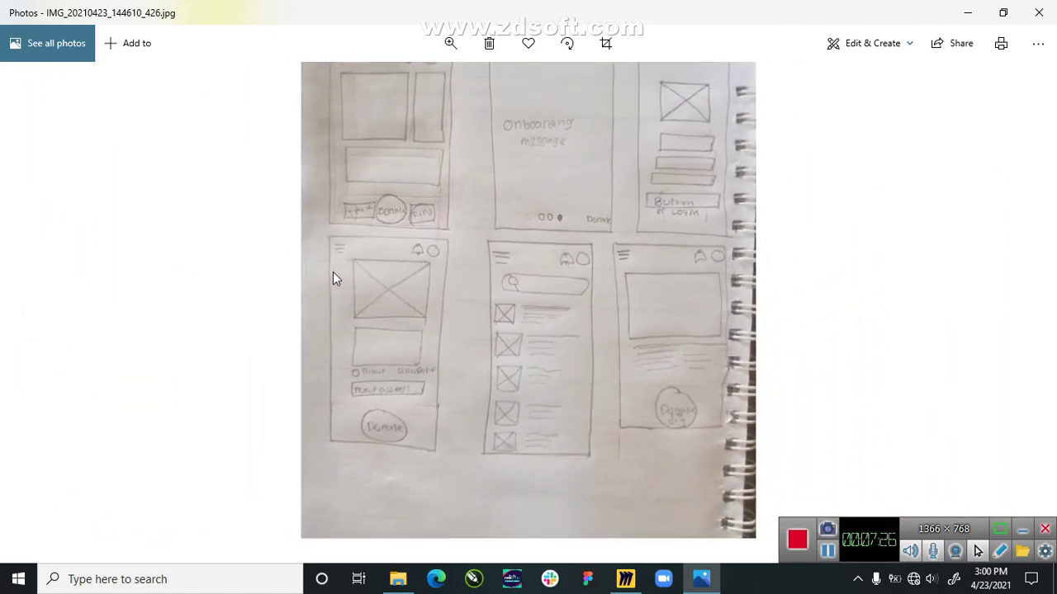
# Step: Look over both rows of wireframes on the sketch page, from the home and onboarding screens to the donation screens
pyautogui.scroll(3, 393, 147)
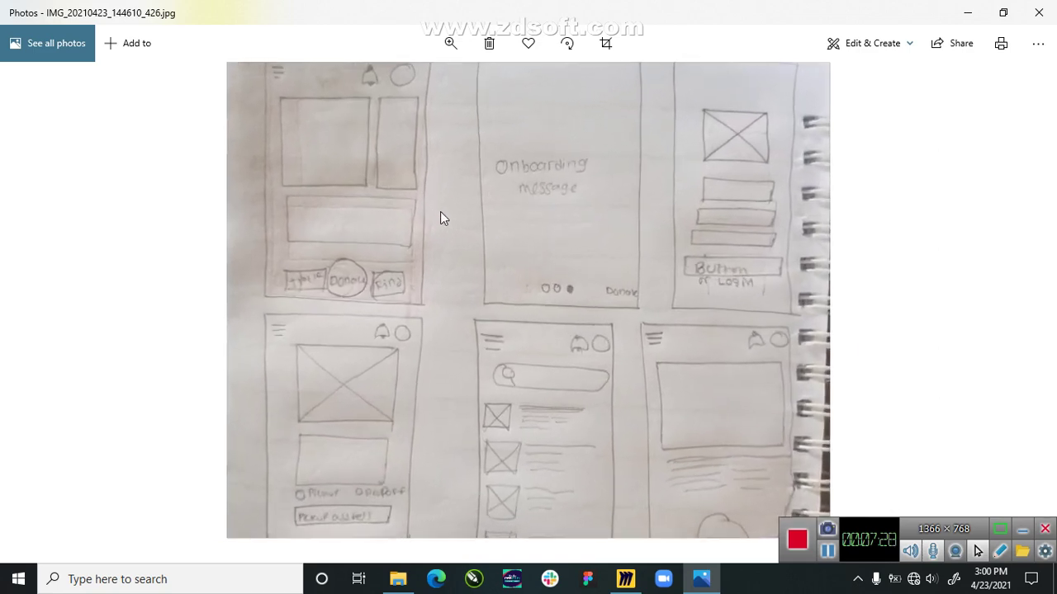
pyautogui.scroll(-1, 445, 216)
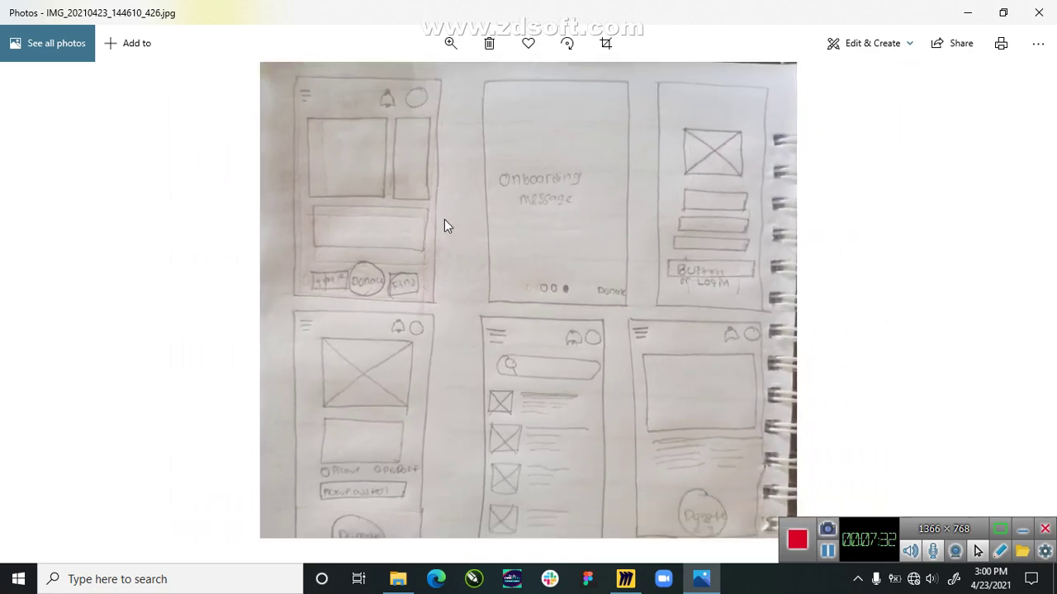
pyautogui.scroll(1, 464, 285)
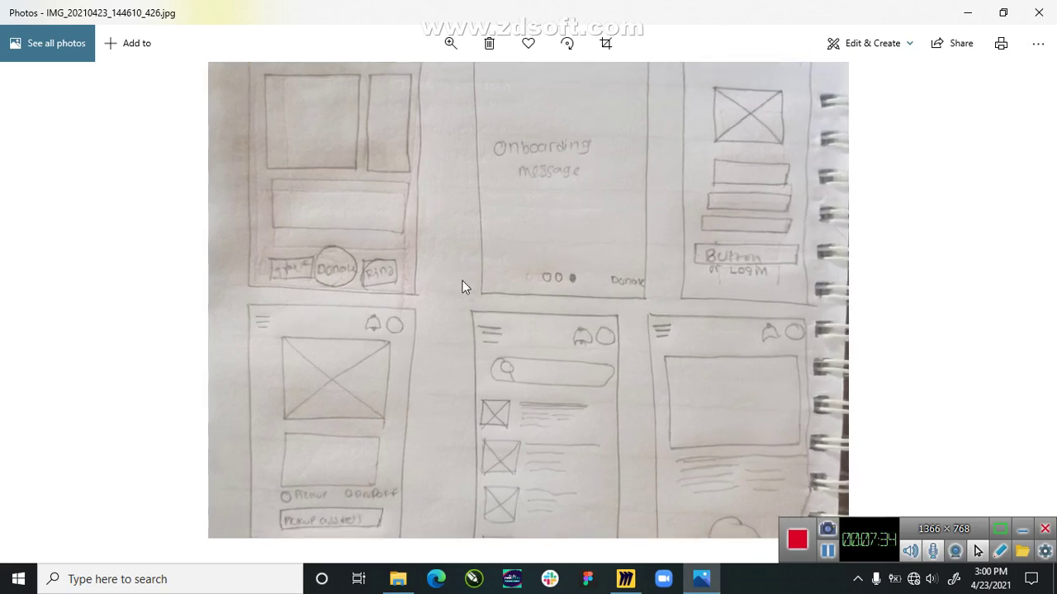
pyautogui.scroll(-3, 475, 293)
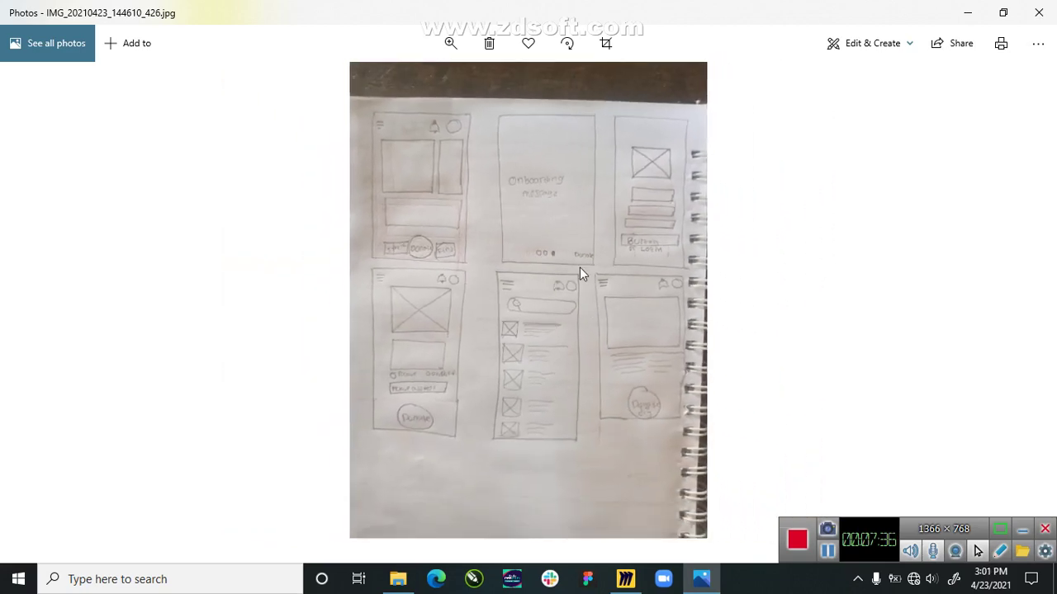
pyautogui.scroll(2, 578, 264)
pyautogui.scroll(-1, 529, 248)
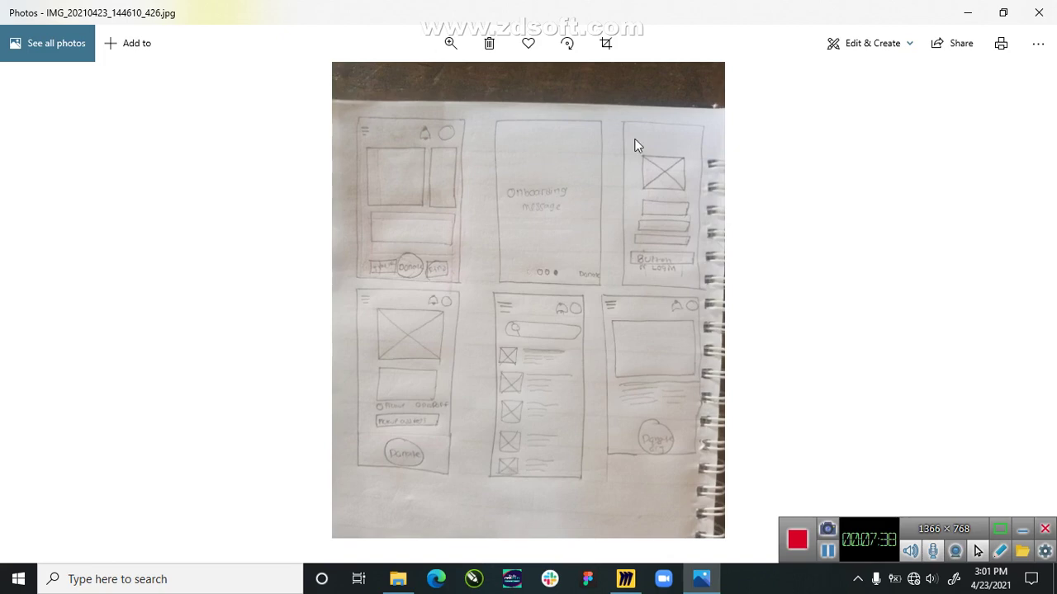
# Step: Close the sketch photo, switch to the Zuri Assignment board in Miro and bring up the Donate Clothes flow within Donor Flow
pyautogui.click(1038, 13)
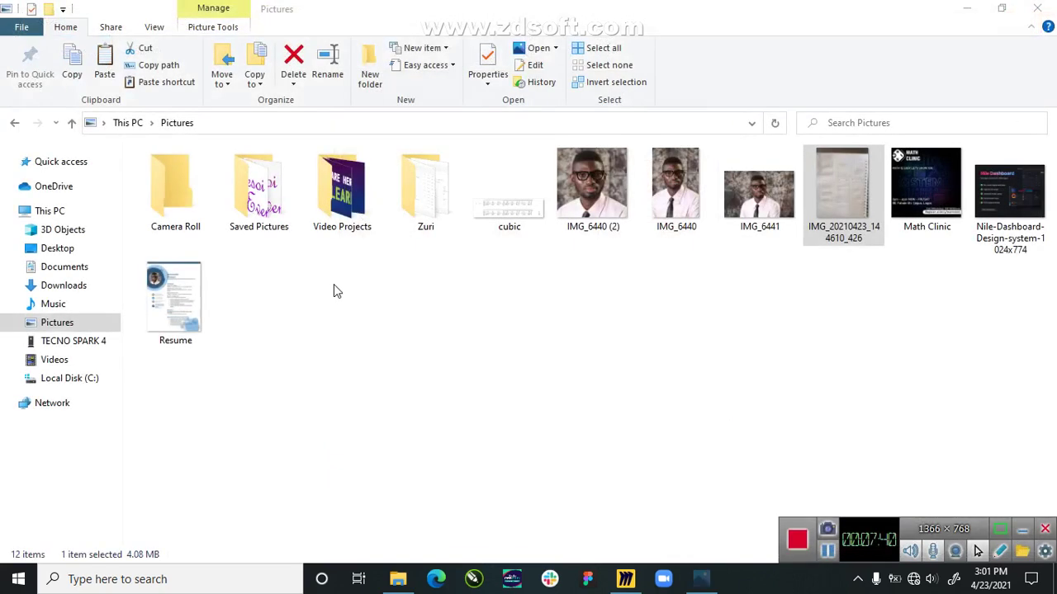
pyautogui.click(626, 578)
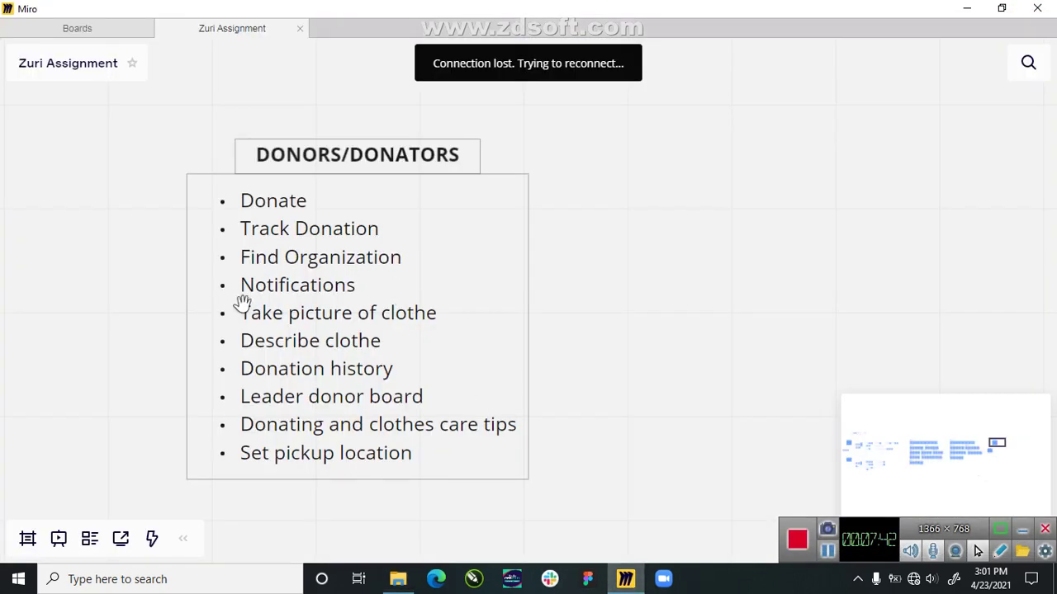
pyautogui.scroll(-10, 600, 330)
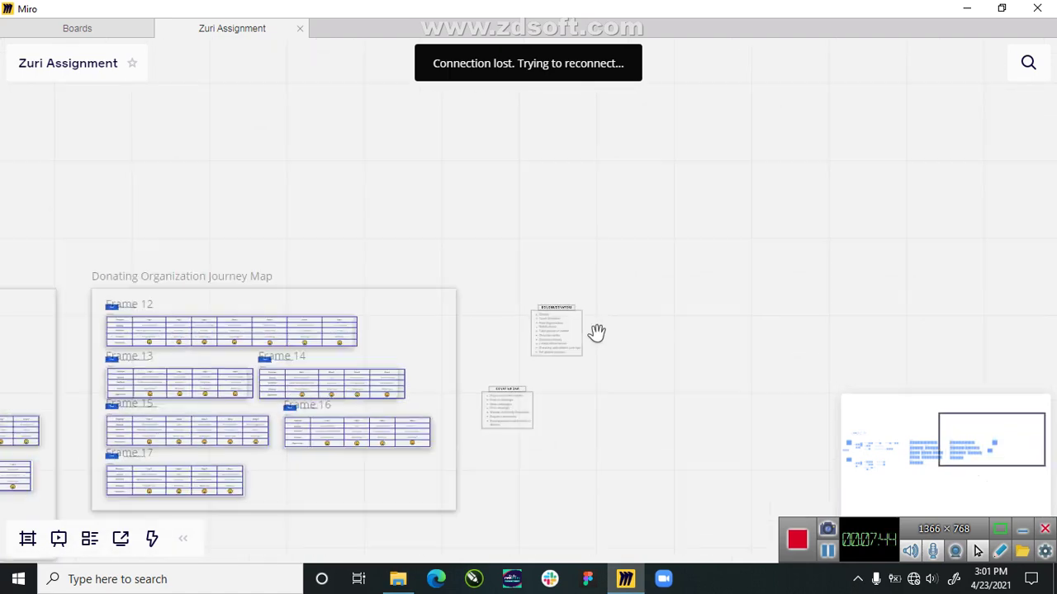
pyautogui.scroll(-3, 405, 344)
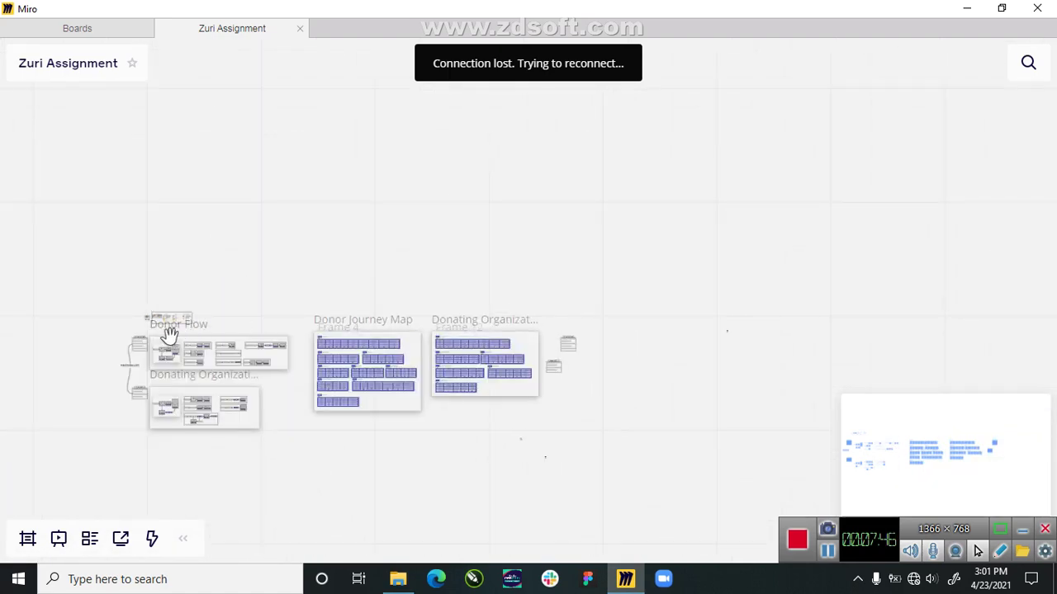
pyautogui.scroll(5, 173, 358)
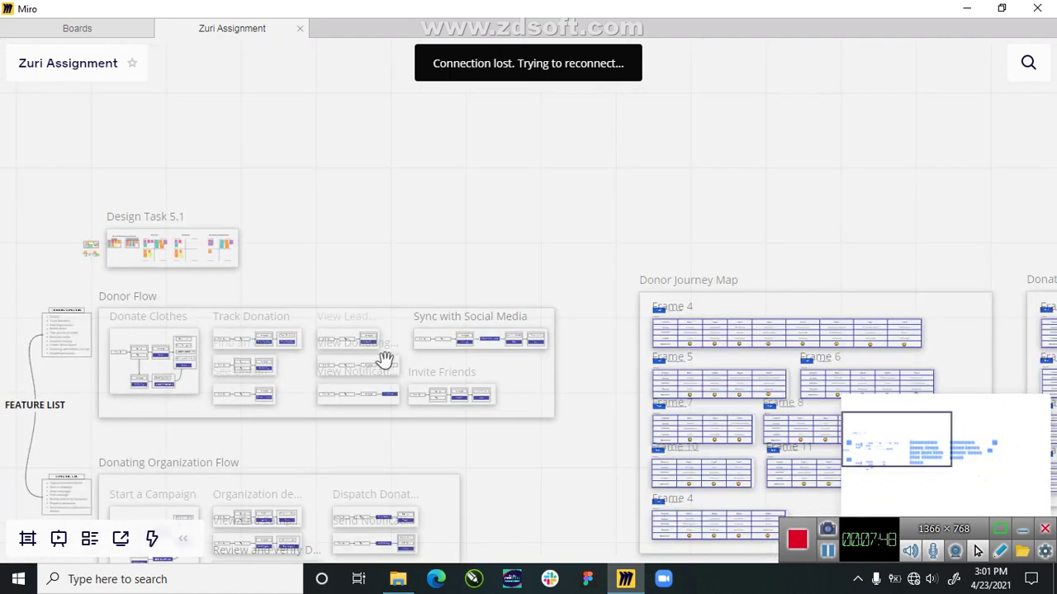
pyautogui.scroll(1, 190, 357)
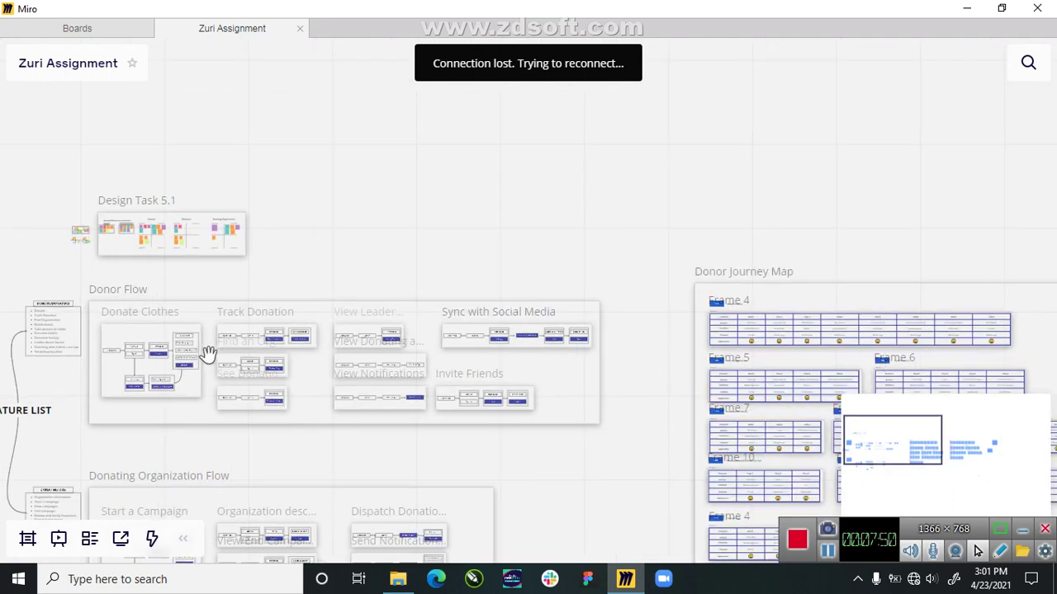
pyautogui.scroll(3, 116, 353)
pyautogui.scroll(2, 114, 370)
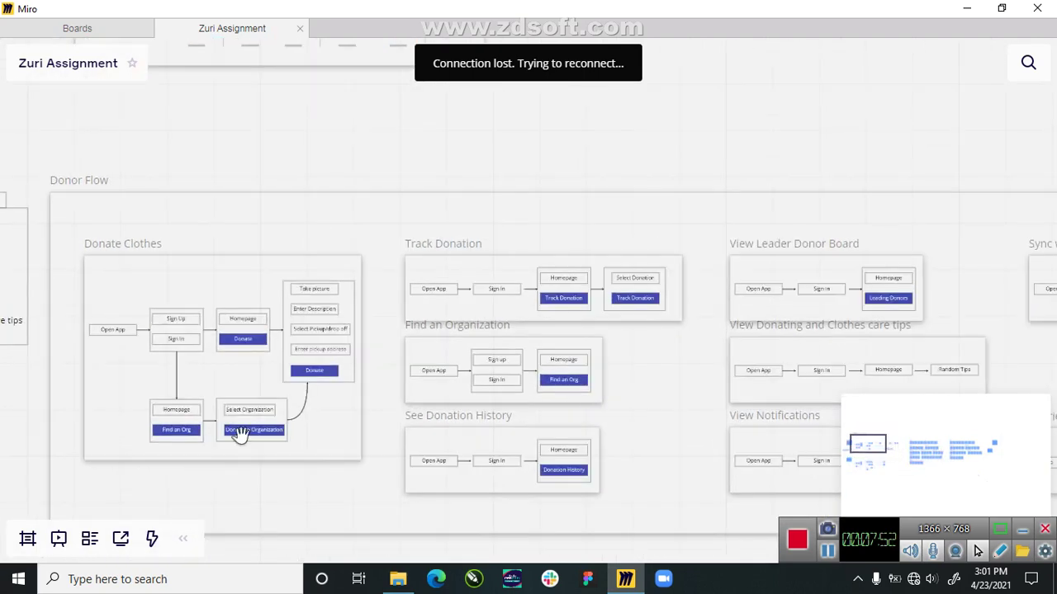
pyautogui.scroll(2, 235, 430)
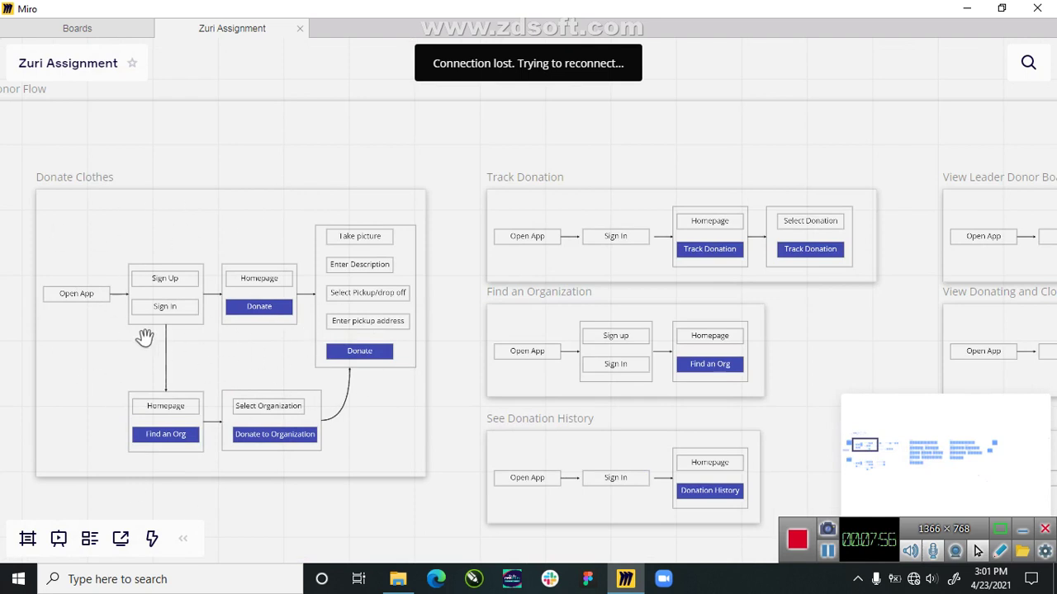
# Step: Trace the main Donate Clothes path from Open App through Sign Up and Homepage to the picture, description, pickup and Donate steps
pyautogui.click(79, 297)
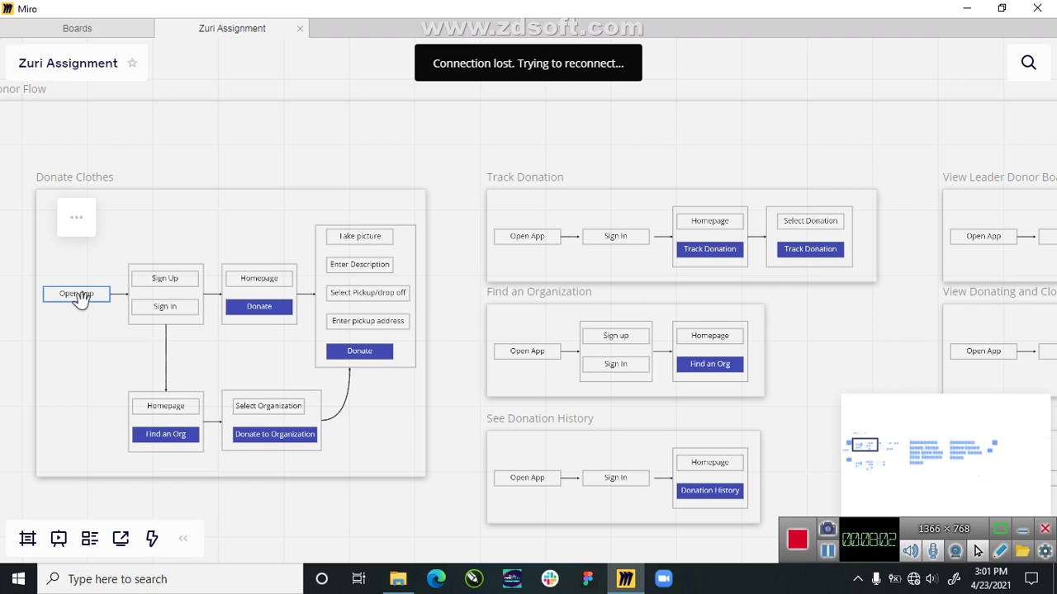
pyautogui.click(181, 302)
pyautogui.click(193, 278)
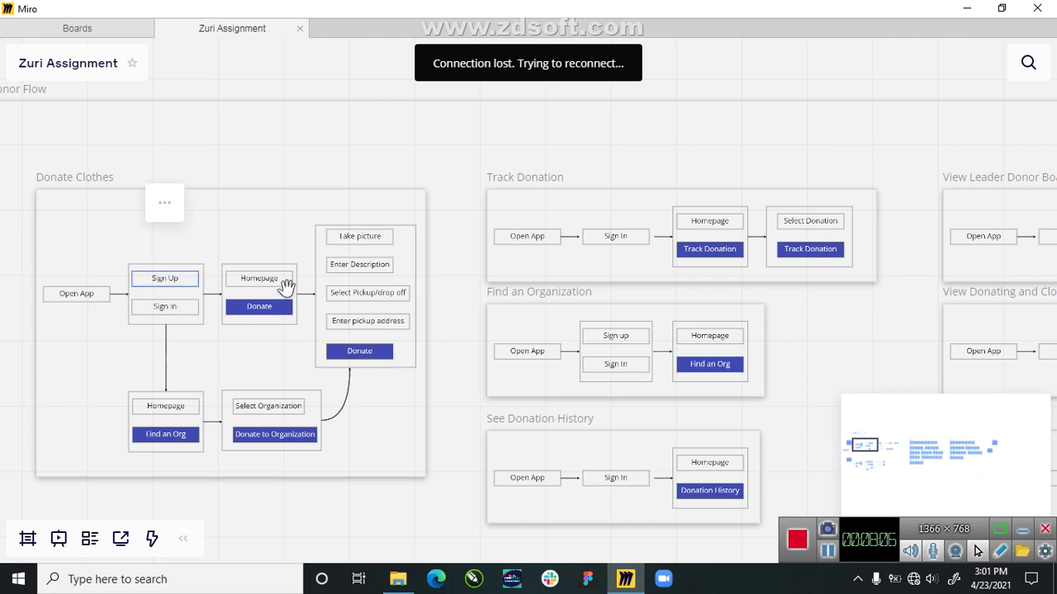
pyautogui.click(272, 280)
pyautogui.click(275, 308)
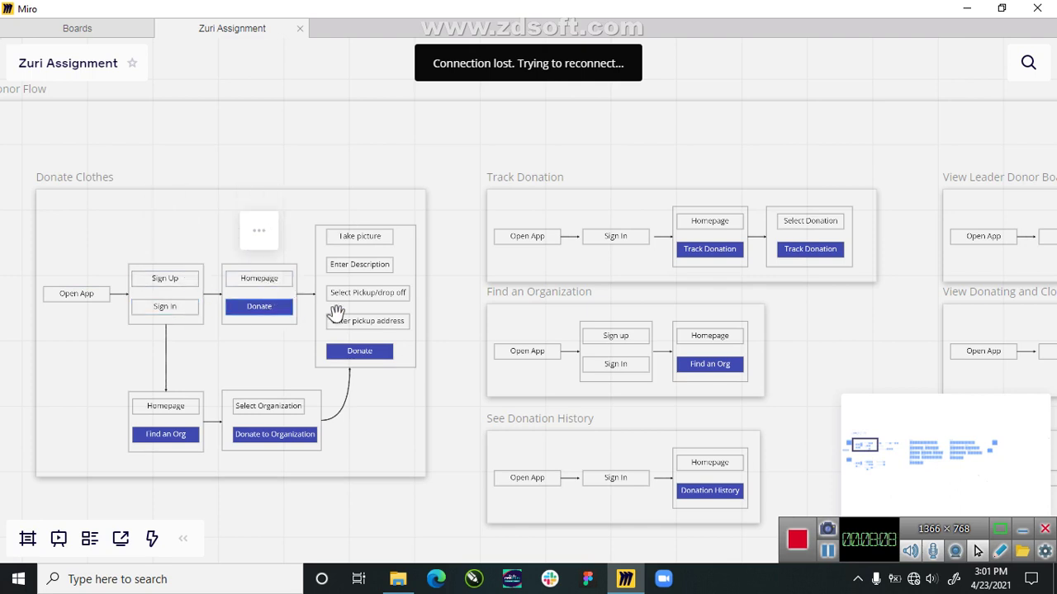
pyautogui.click(373, 265)
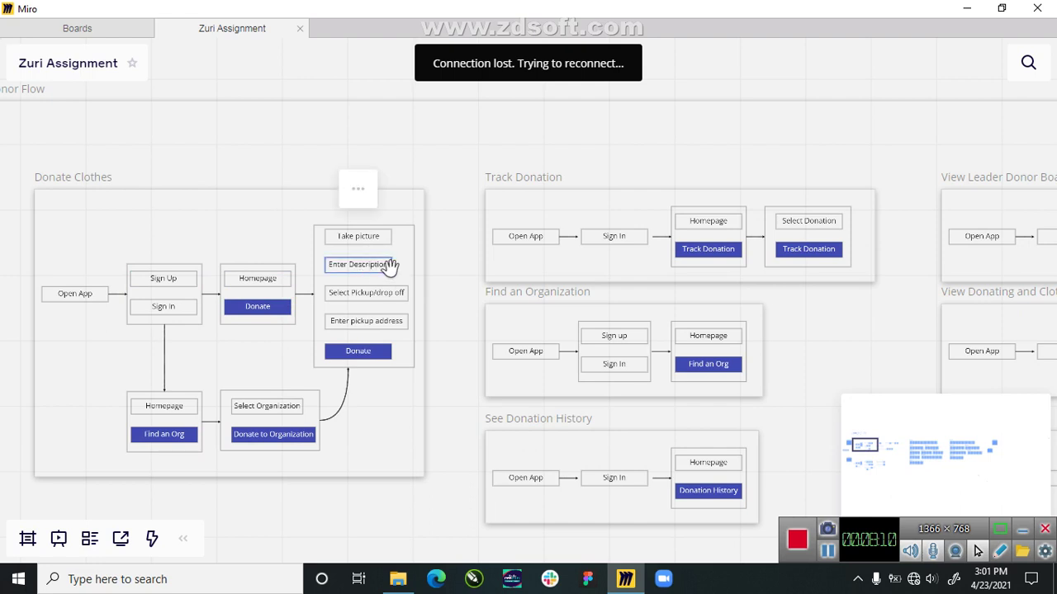
pyautogui.click(347, 298)
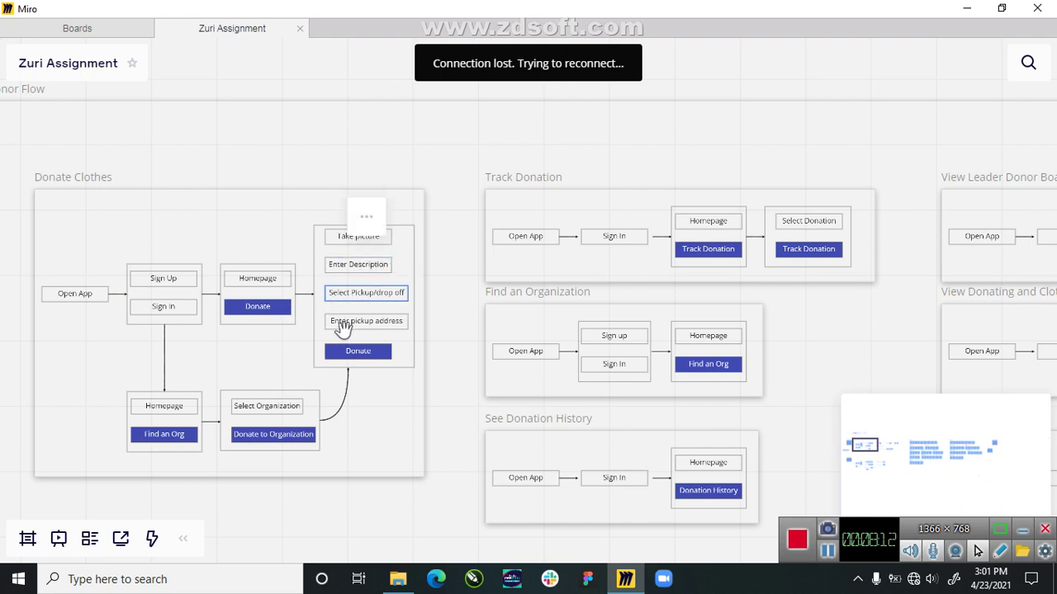
pyautogui.click(345, 324)
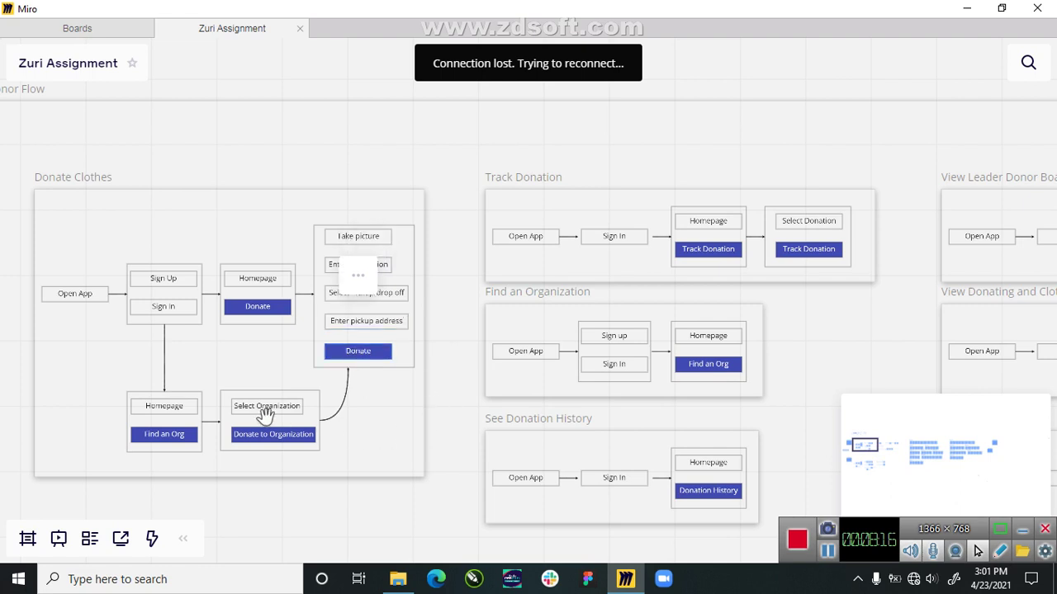
# Step: Follow the alternative Donate Clothes branch from Homepage and Find an Org to Select Organization and Donate to Organization
pyautogui.scroll(2, 115, 417)
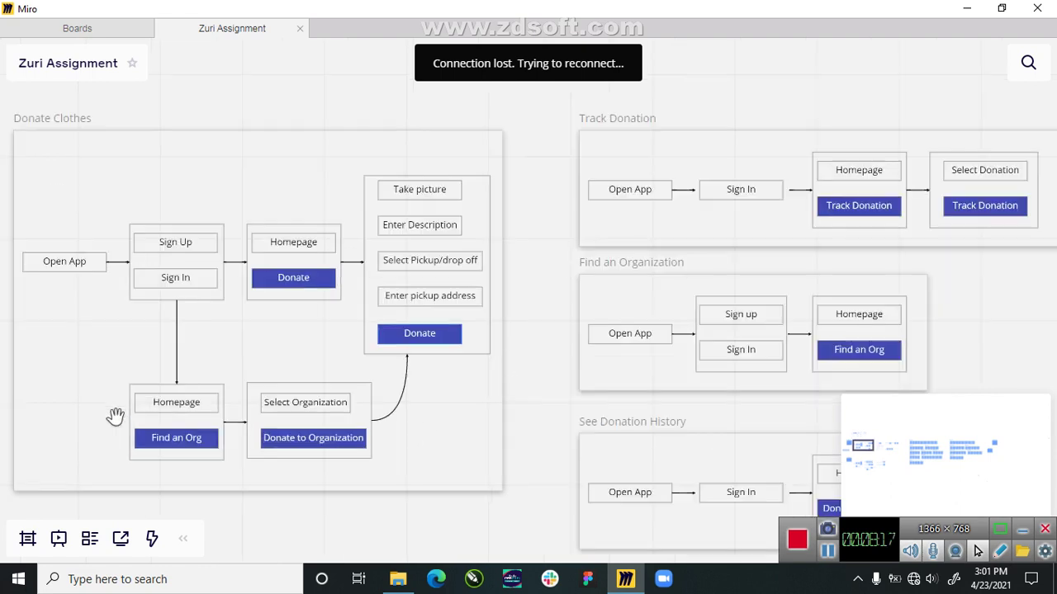
pyautogui.click(195, 403)
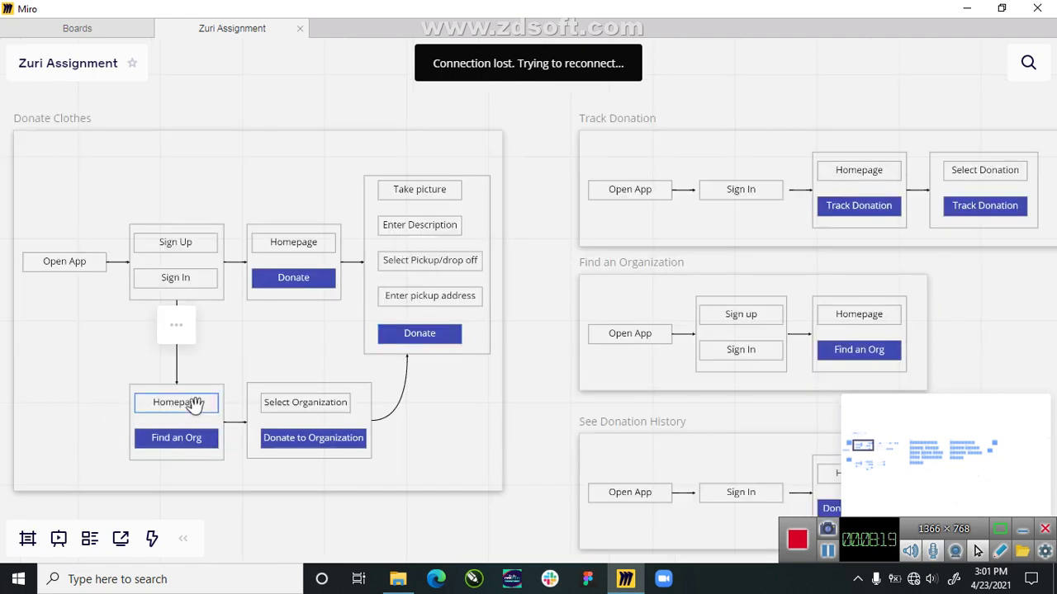
pyautogui.click(196, 443)
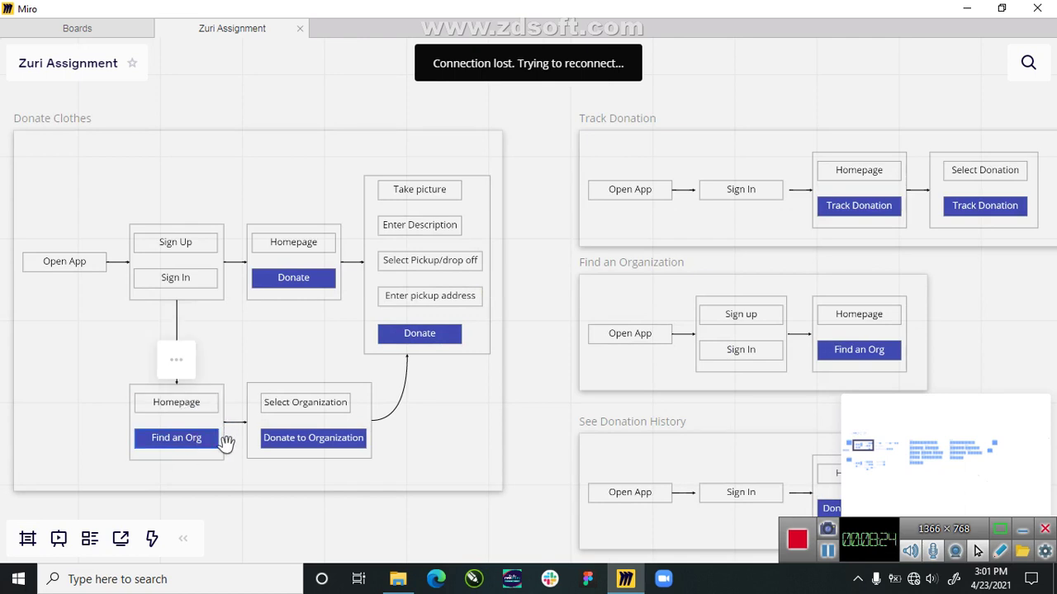
pyautogui.scroll(2, 329, 408)
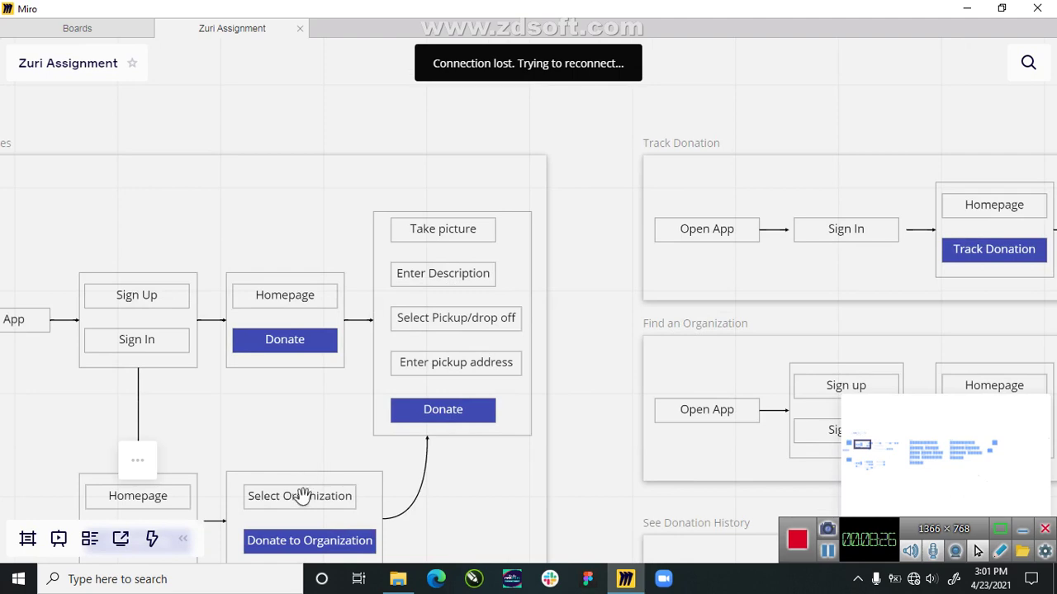
pyautogui.scroll(2, 302, 496)
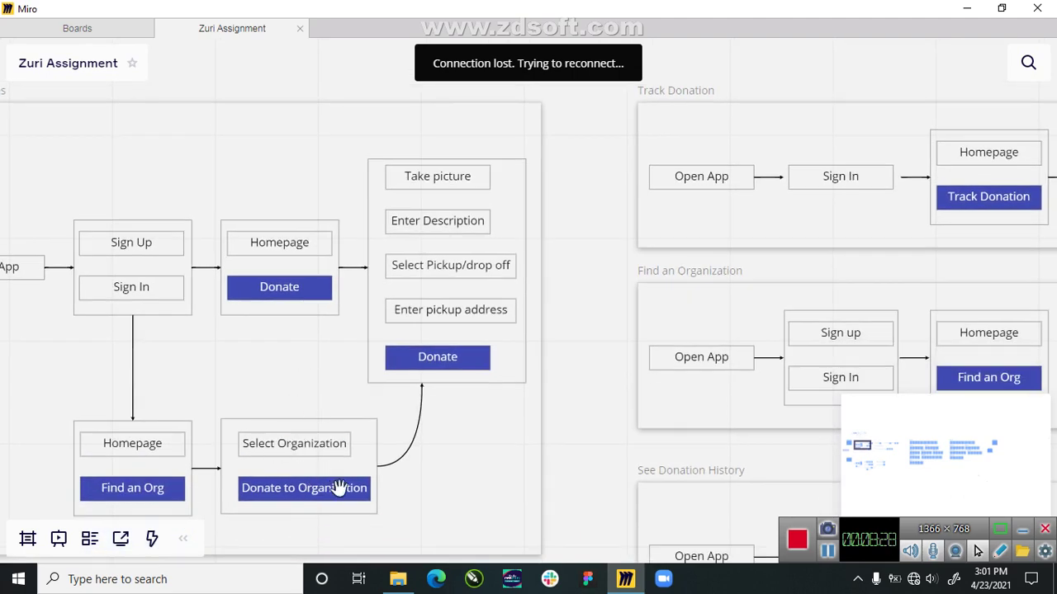
# Step: Survey the donor and organization flows on the board and inspect the Donate Clothes task in the Donor Journey Map
pyautogui.scroll(-5, 239, 420)
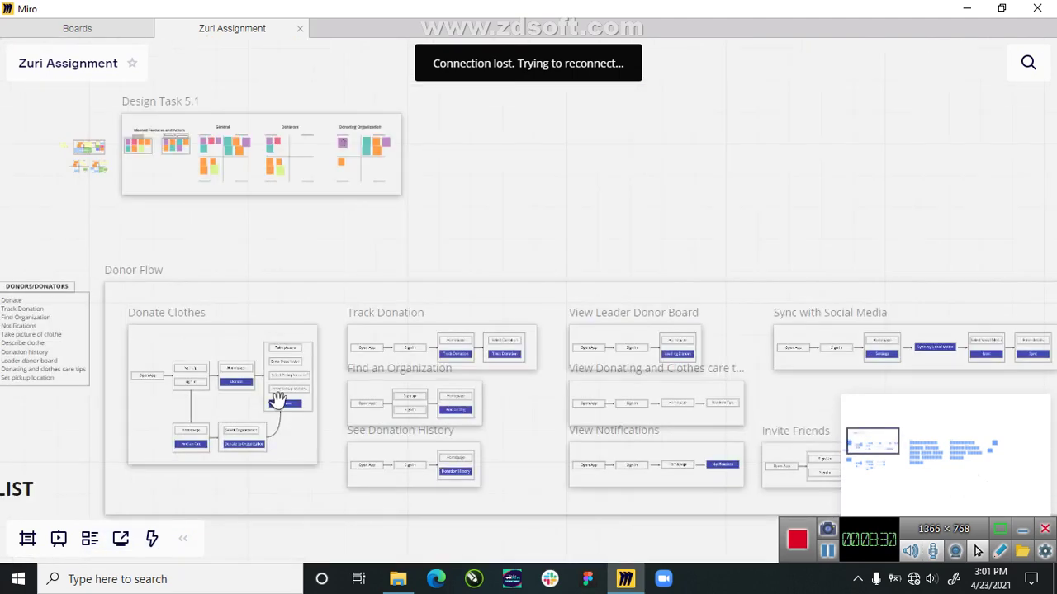
pyautogui.scroll(2, 188, 347)
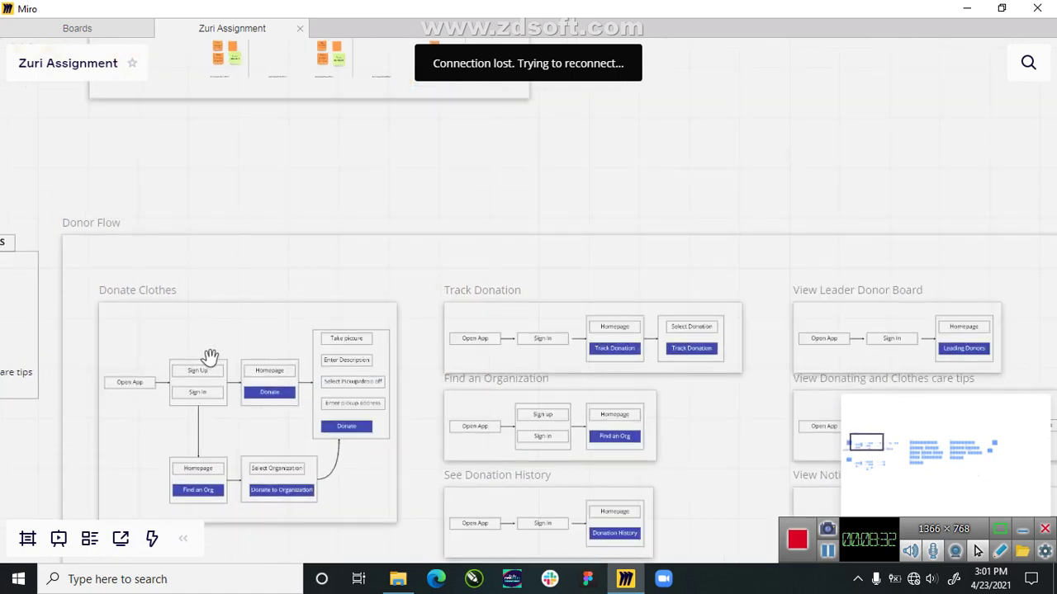
pyautogui.scroll(-2, 107, 384)
pyautogui.scroll(-5, 83, 393)
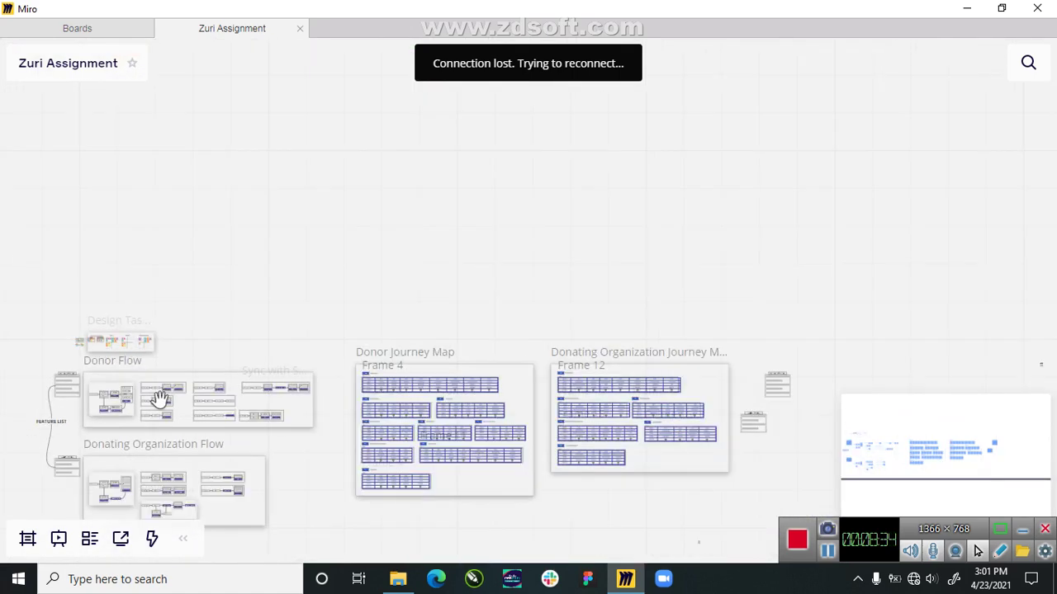
pyautogui.scroll(4, 786, 421)
pyautogui.scroll(-5, 791, 421)
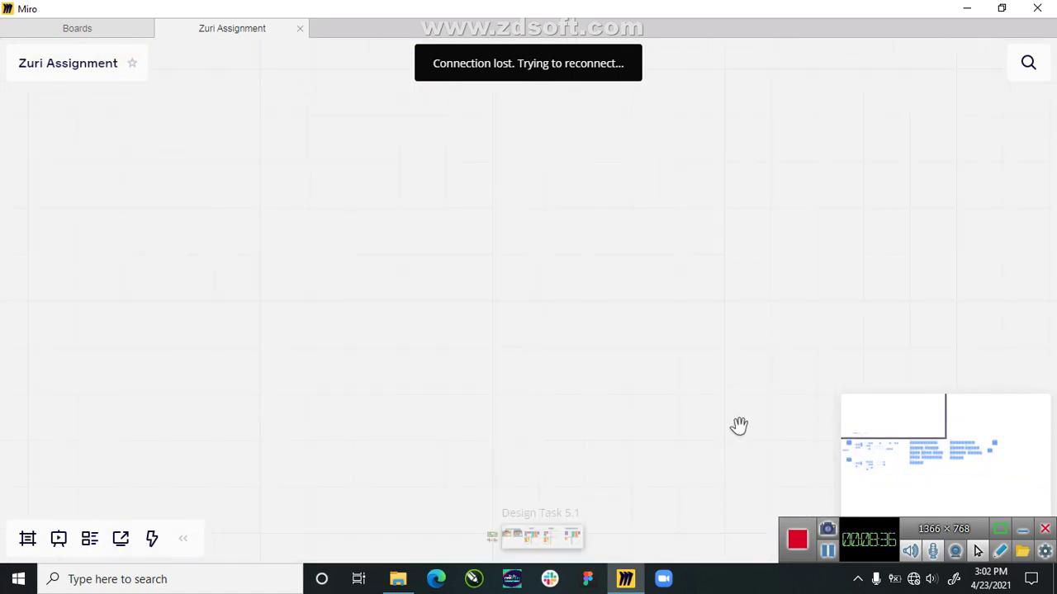
pyautogui.scroll(2, 619, 487)
pyautogui.scroll(-4, 474, 446)
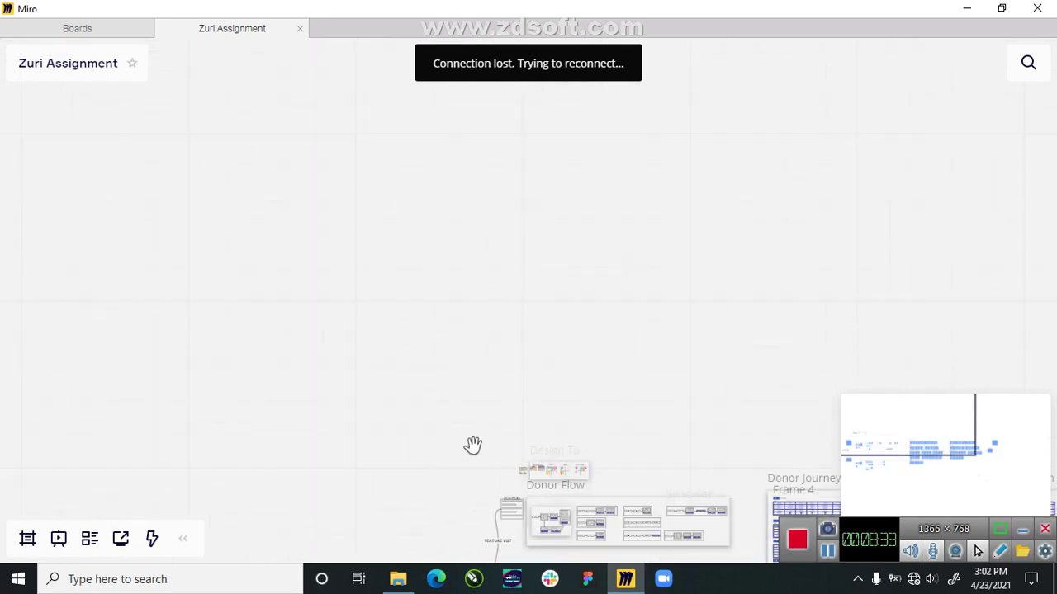
pyautogui.scroll(2, 716, 437)
pyautogui.scroll(6, 725, 438)
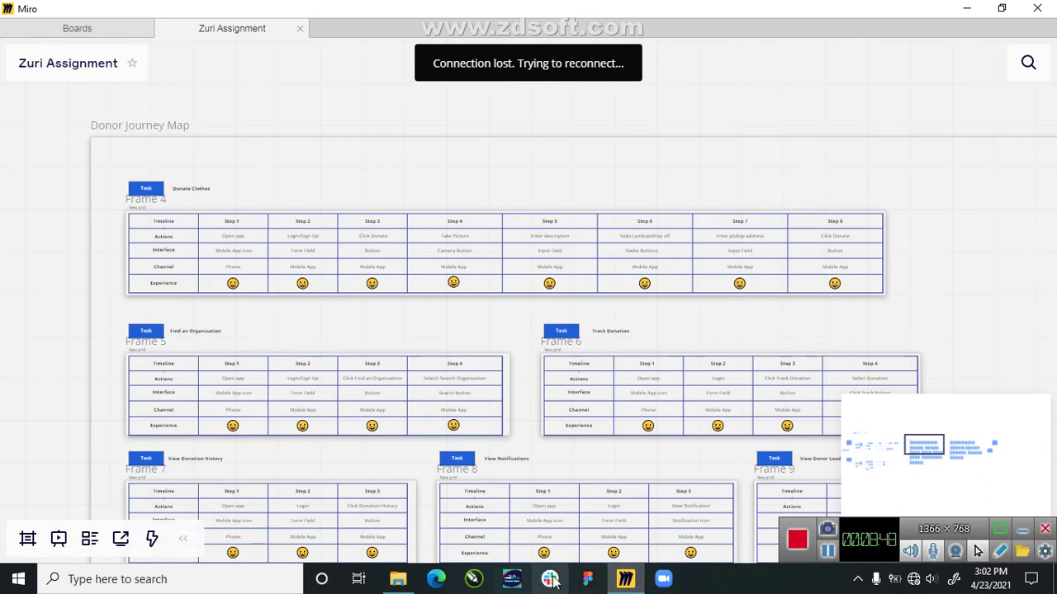
# Step: Reopen the sketch photo IMG_20210423_144610_426 from the Pictures folder and examine the home screen wireframe with its Donate button
pyautogui.click(399, 580)
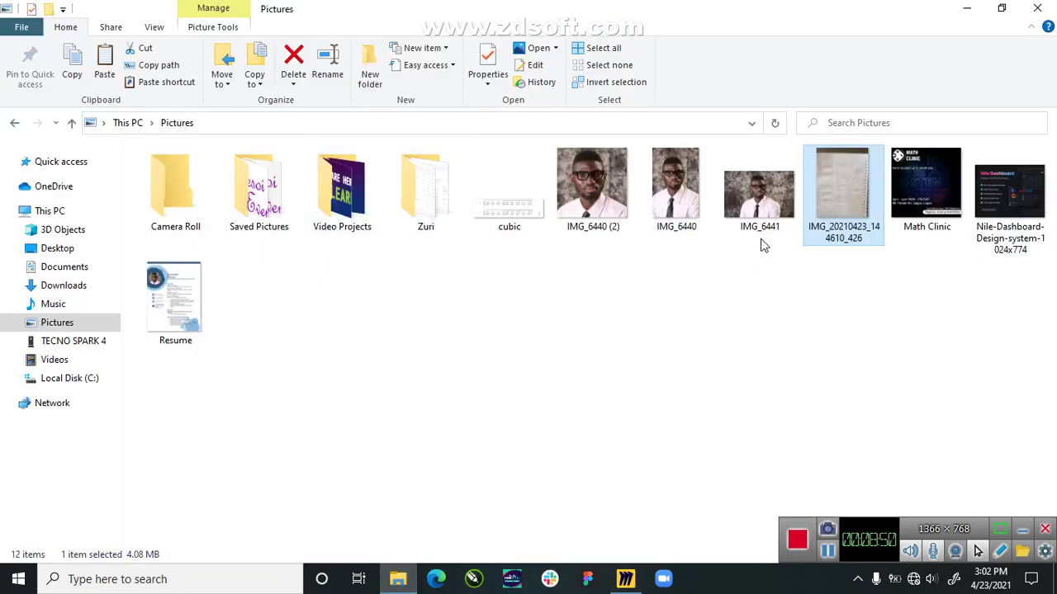
pyautogui.doubleClick(861, 208)
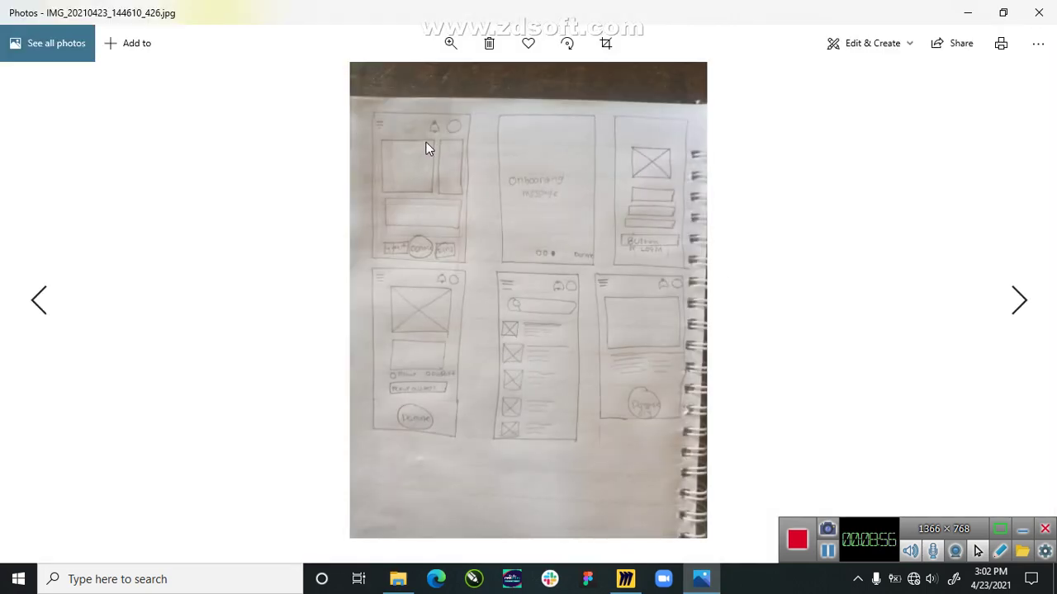
pyautogui.scroll(2, 426, 142)
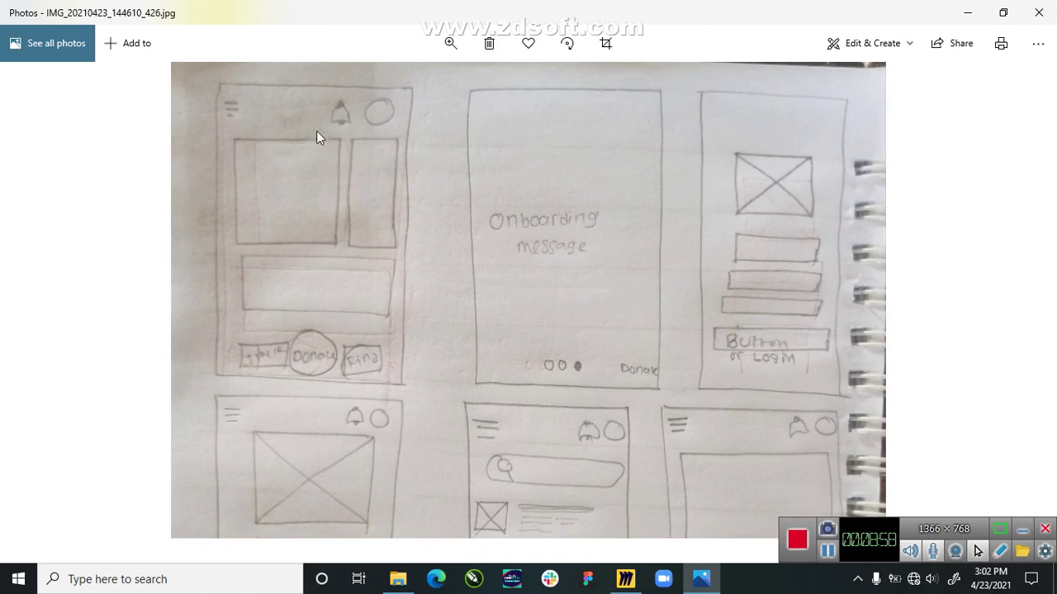
pyautogui.scroll(1, 316, 128)
pyautogui.moveTo(281, 136); pyautogui.dragTo(366, 257)
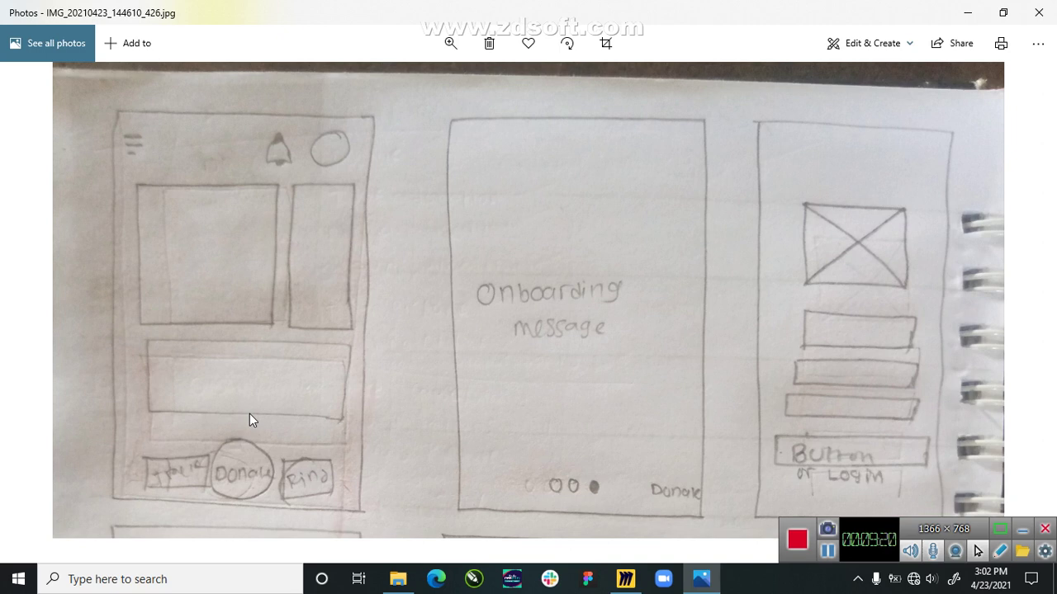
pyautogui.scroll(-2, 249, 322)
pyautogui.scroll(2, 263, 308)
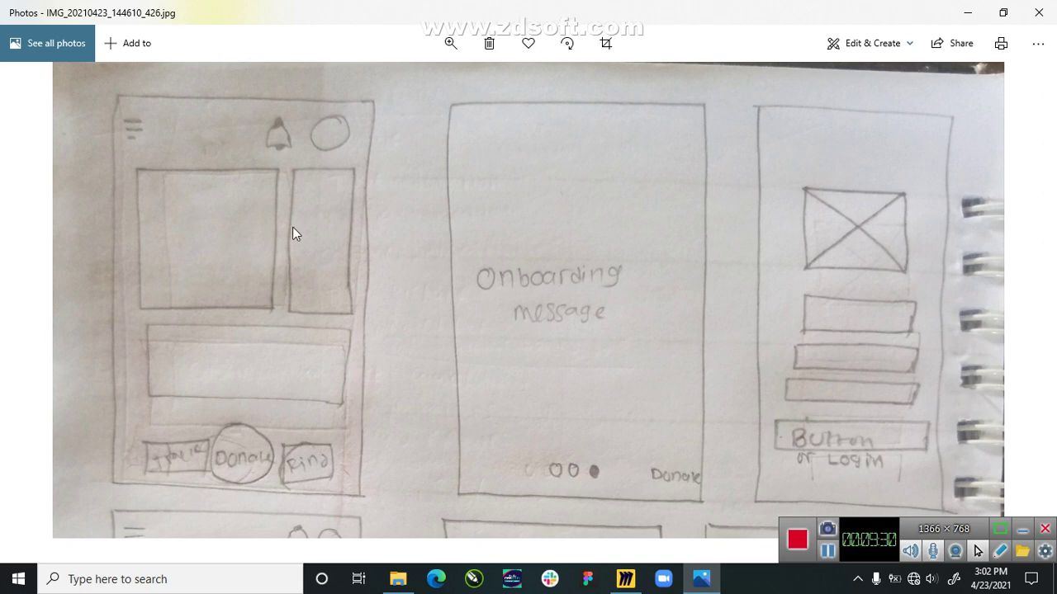
# Step: Examine the home screen wireframe in the sketch, including its header icons, content blocks and Donate and Find buttons, alongside the neighbouring screens
pyautogui.scroll(-2, 292, 227)
pyautogui.scroll(2, 383, 248)
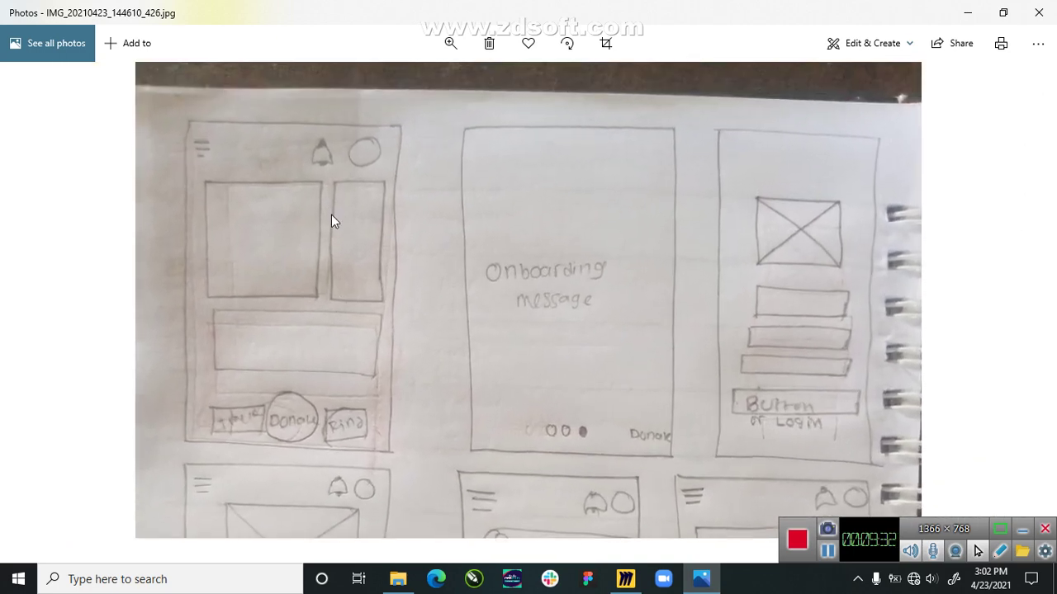
pyautogui.scroll(-3, 312, 221)
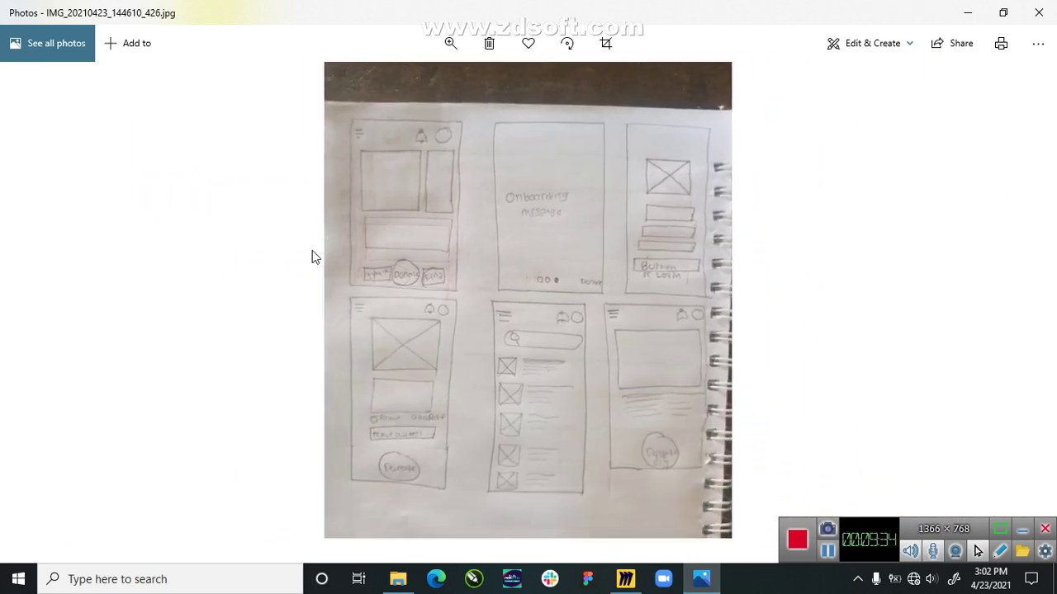
pyautogui.scroll(2, 430, 178)
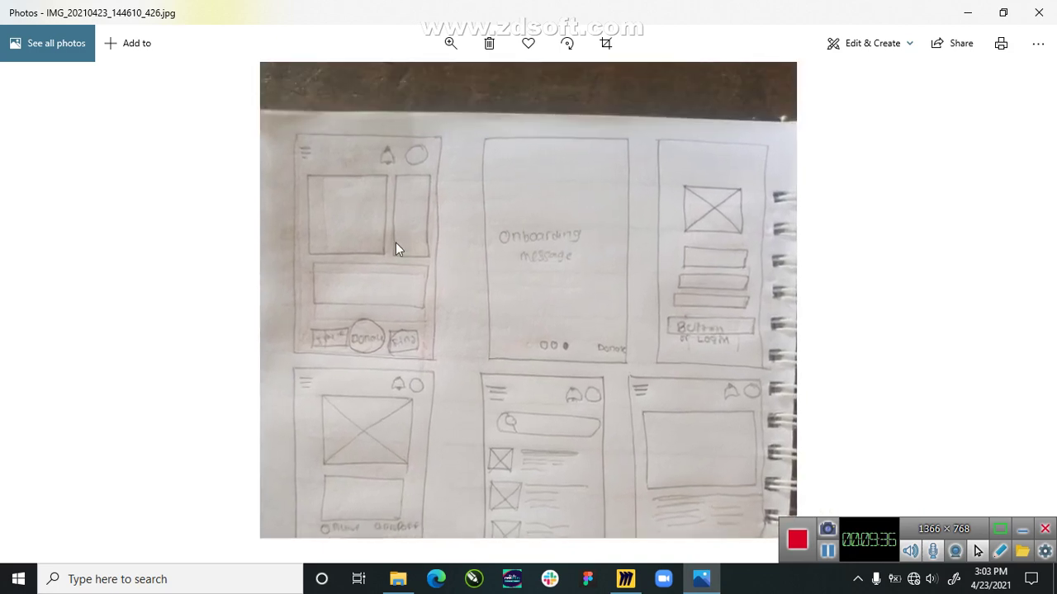
pyautogui.scroll(1, 379, 138)
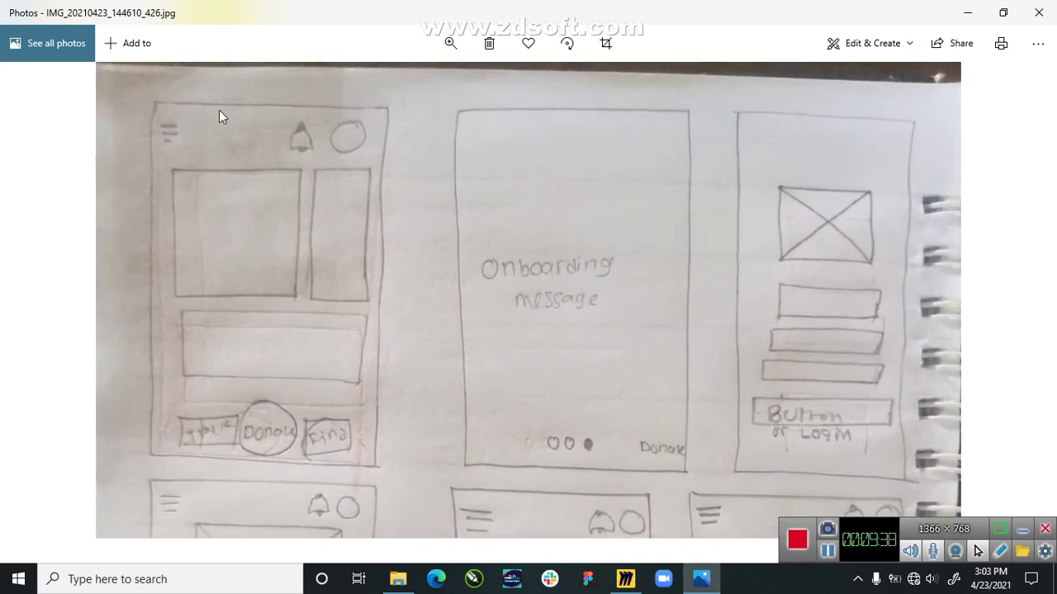
pyautogui.scroll(1, 219, 113)
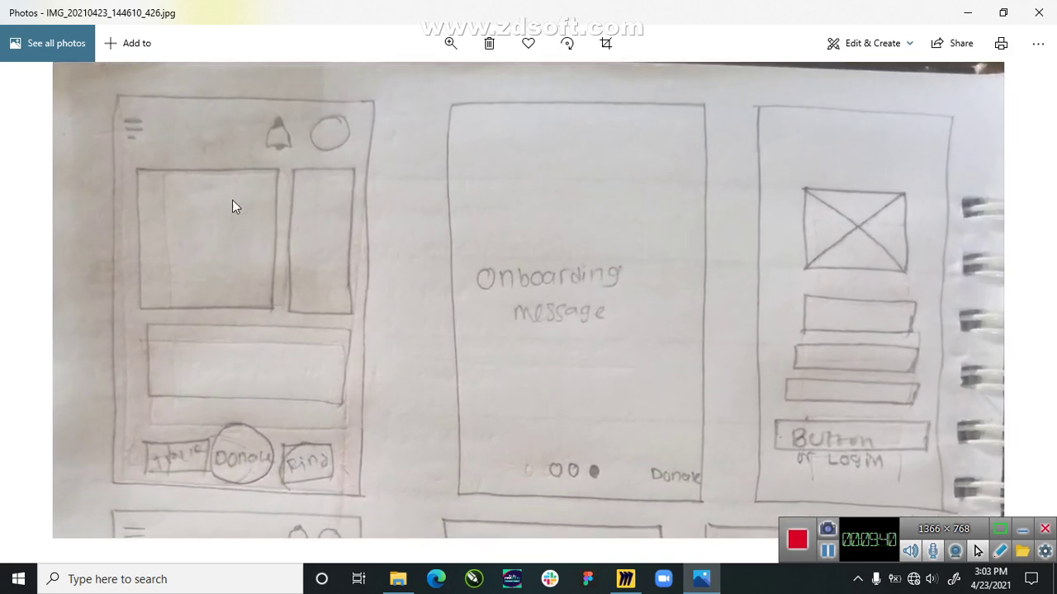
pyautogui.moveTo(231, 202); pyautogui.dragTo(232, 227)
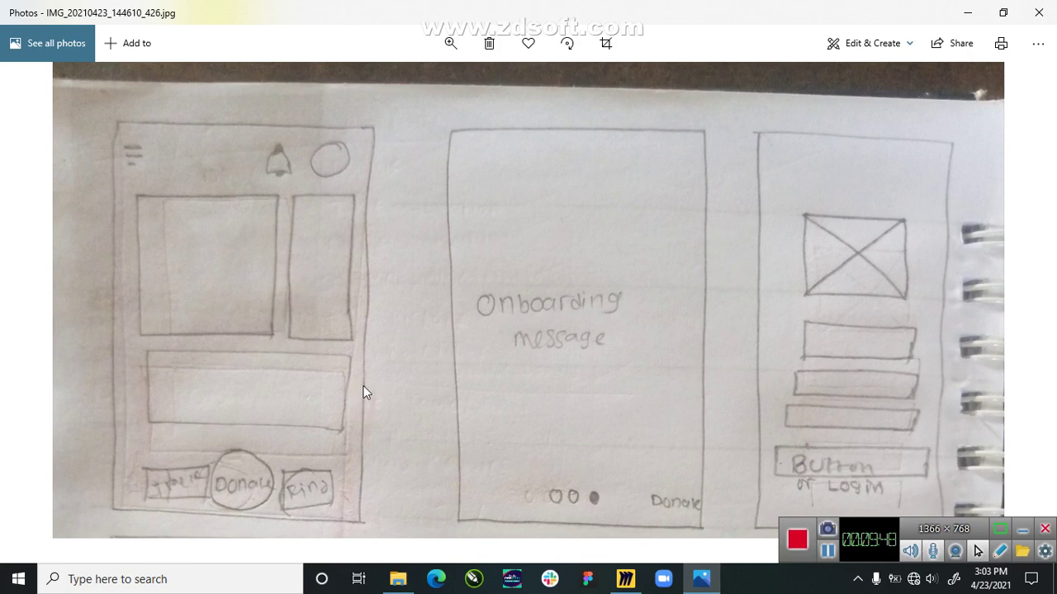
pyautogui.moveTo(363, 386); pyautogui.dragTo(362, 344)
pyautogui.scroll(-3, 359, 340)
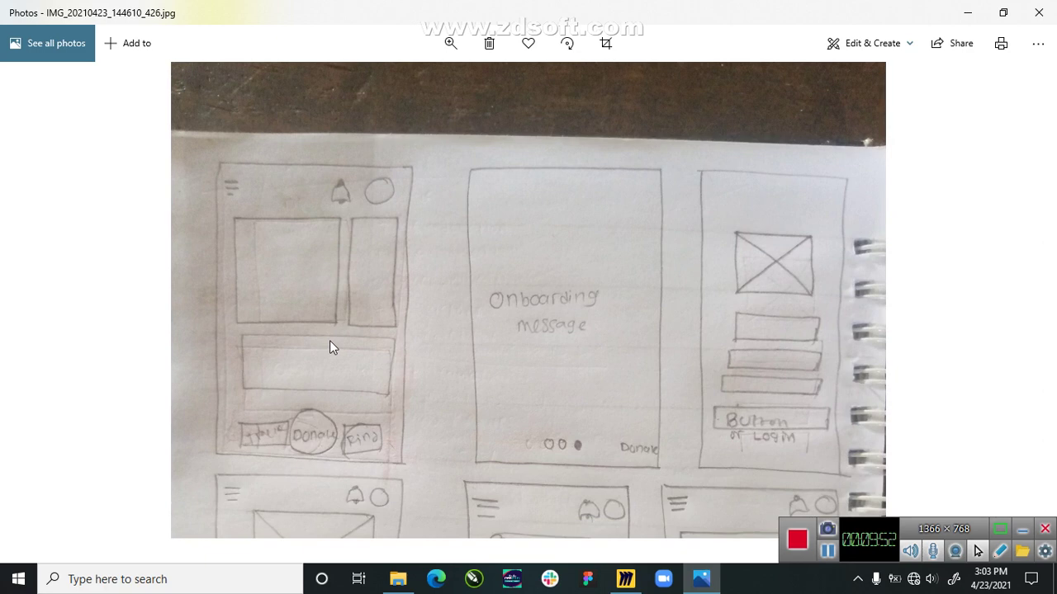
pyautogui.scroll(3, 337, 171)
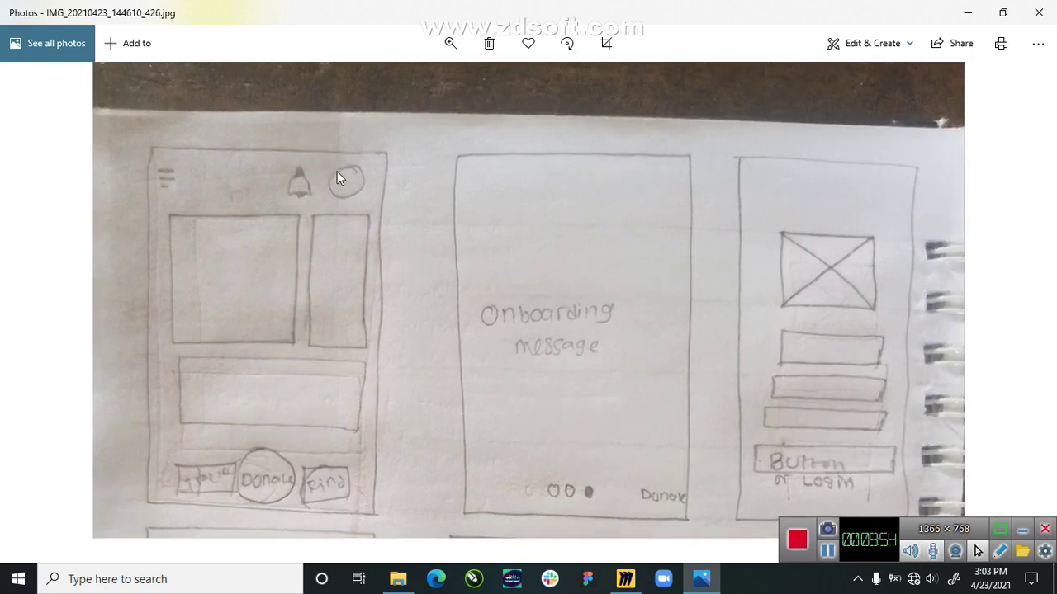
pyautogui.moveTo(255, 353); pyautogui.dragTo(254, 331)
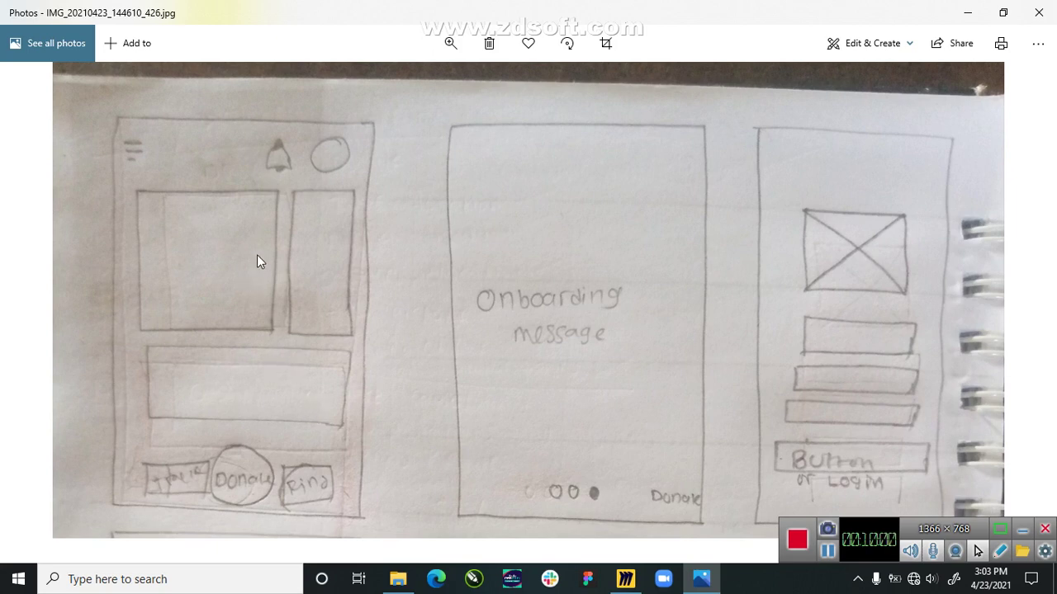
# Step: Review the full sheet of wireframe sketches, then close the photo and the Pictures folder to return to the Zuri Assignment board in Miro
pyautogui.scroll(-2, 257, 255)
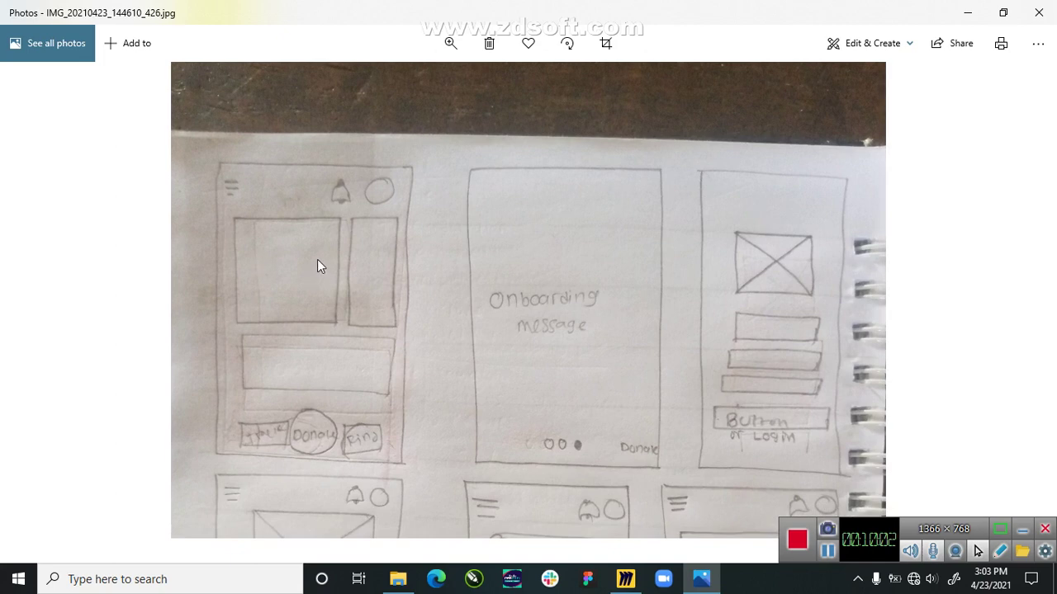
pyautogui.scroll(-2, 317, 259)
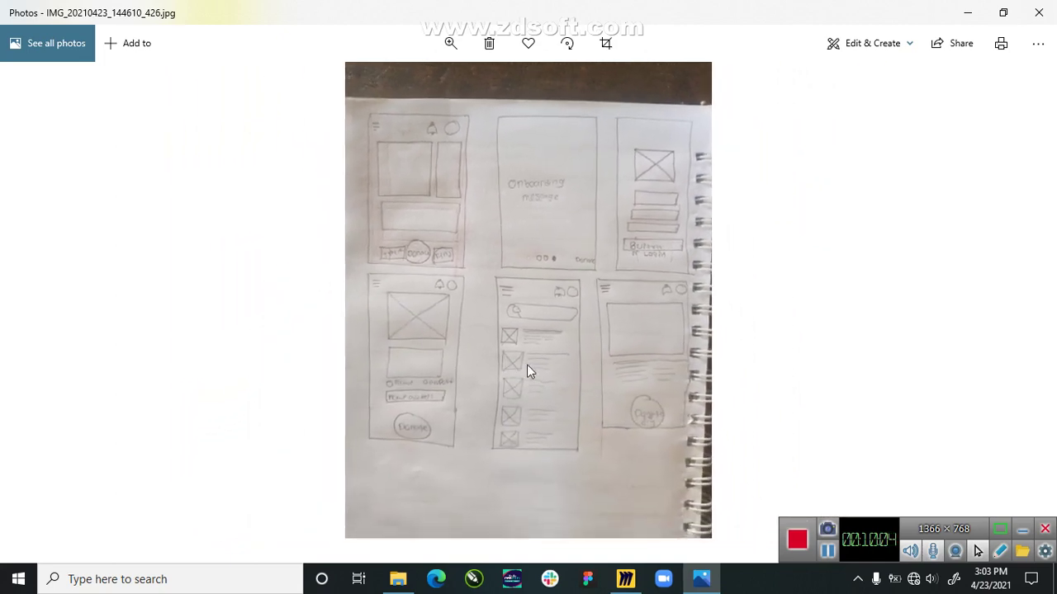
pyautogui.scroll(2, 526, 364)
pyautogui.scroll(-2, 517, 349)
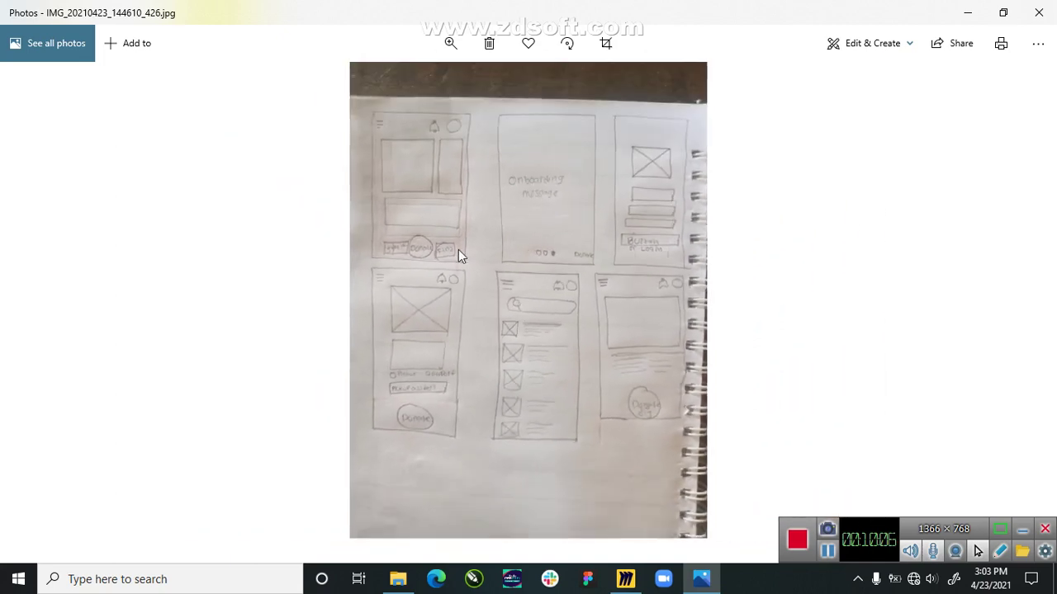
pyautogui.click(1038, 12)
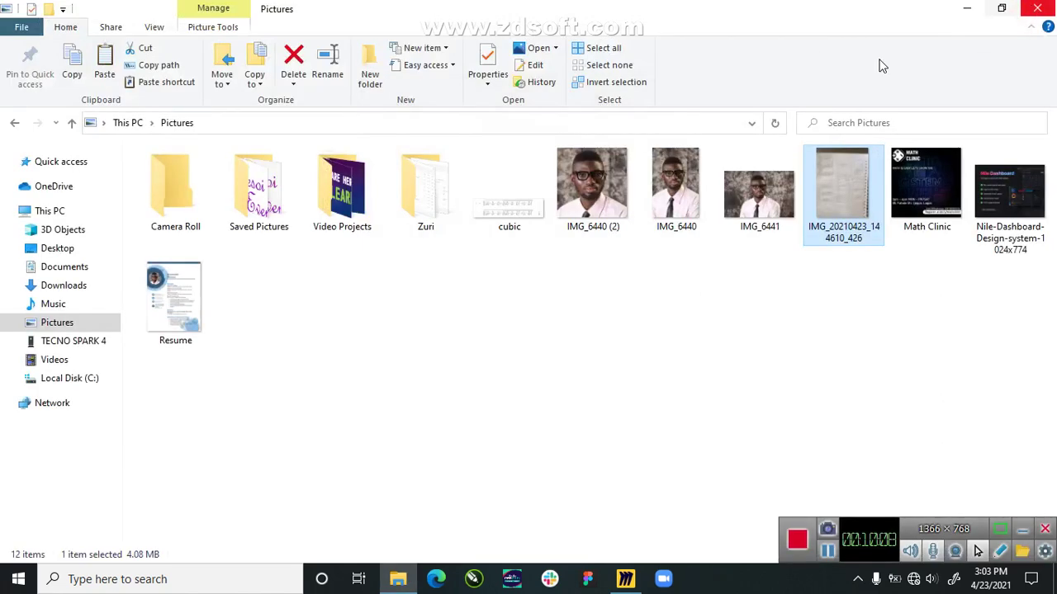
pyautogui.click(1053, 7)
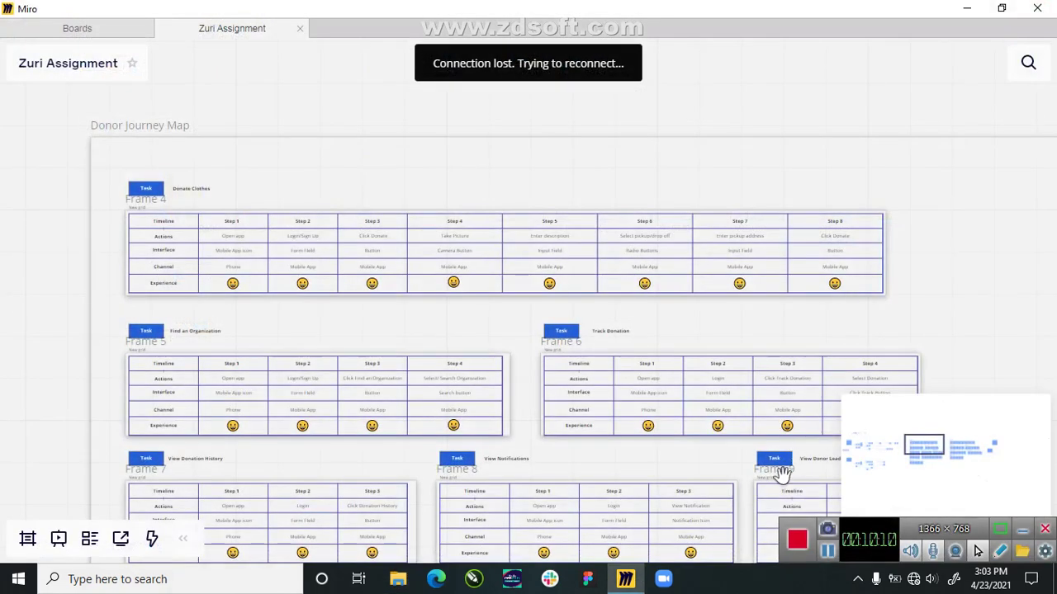